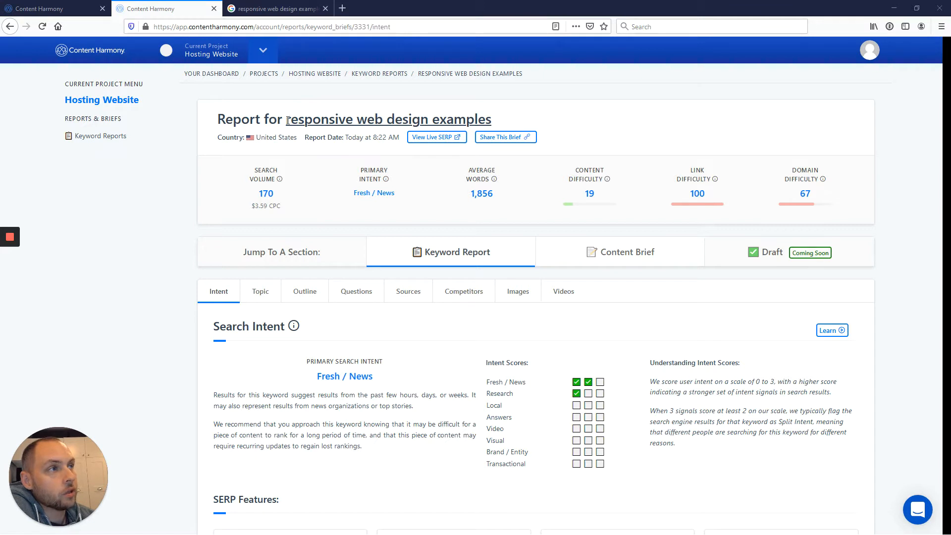
- Examine the keyword report's header for "responsive web design examples", covering its summary metrics, difficulty scores and available report sections
left_click_drag(287, 120, 511, 115)
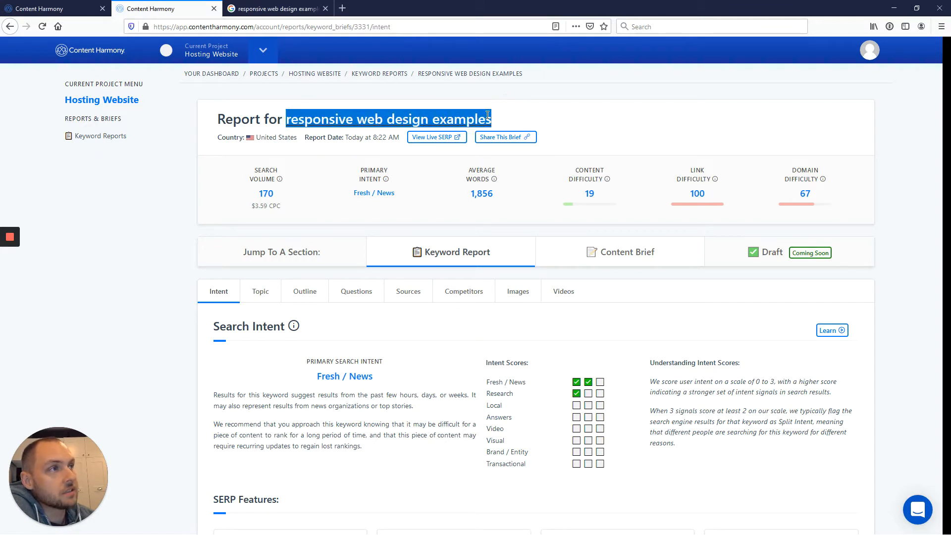
left_click(520, 121)
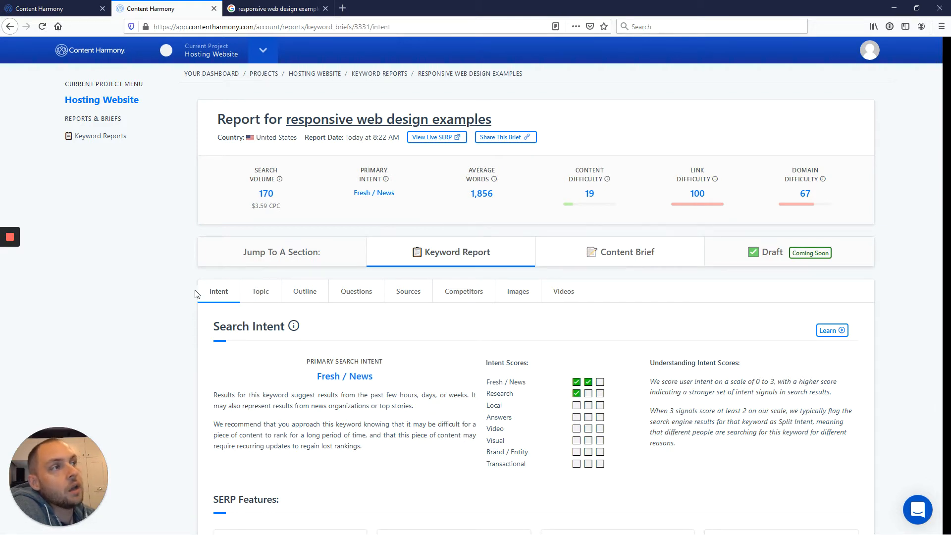
left_click_drag(196, 294, 596, 293)
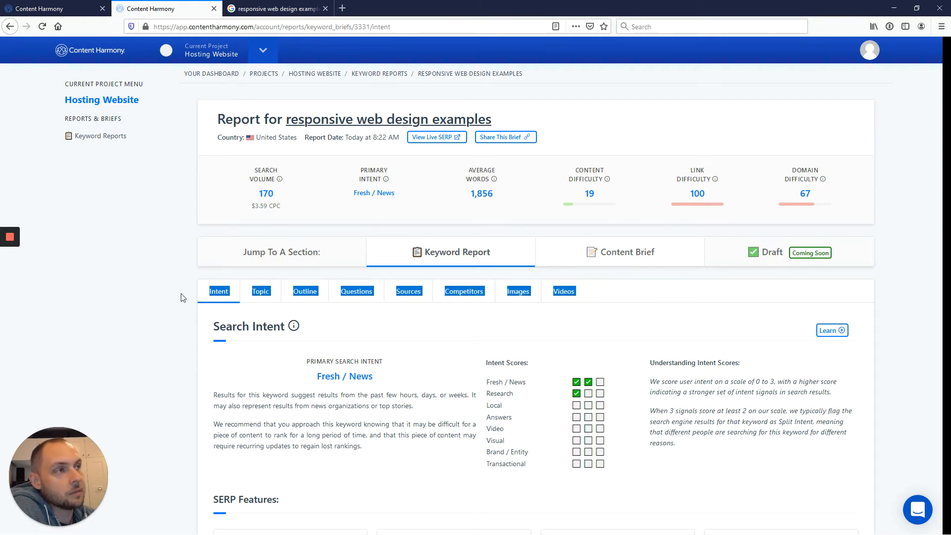
left_click(155, 280)
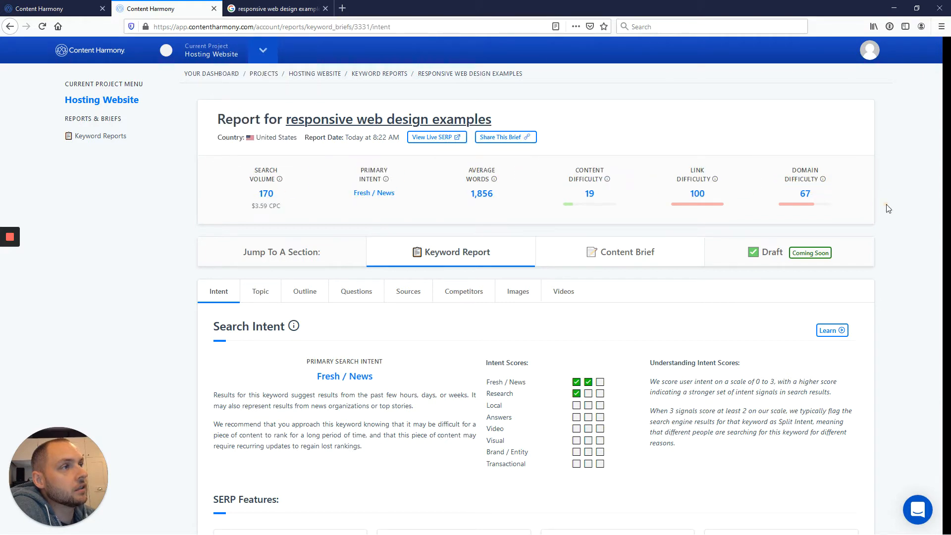
mouse_move(267, 174)
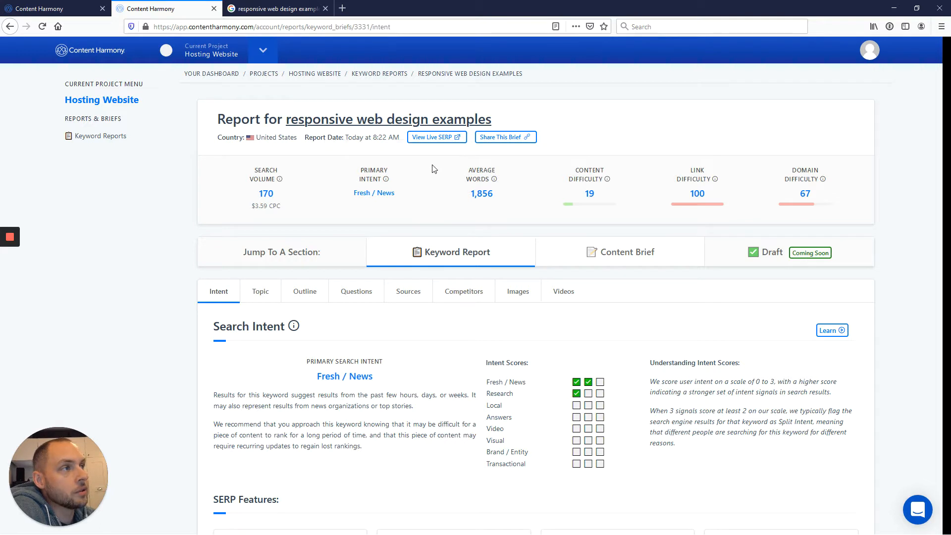
mouse_move(511, 174)
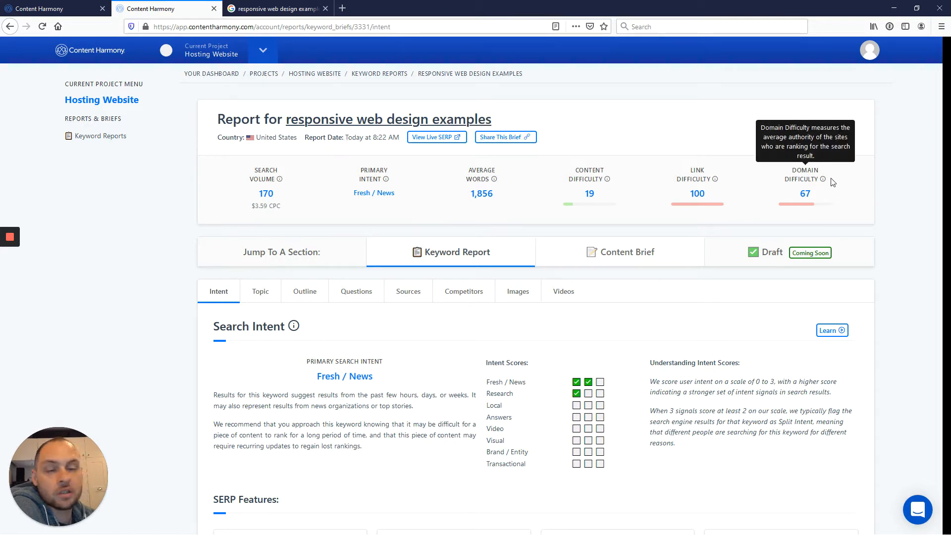
scroll(312, 307, "down", 1)
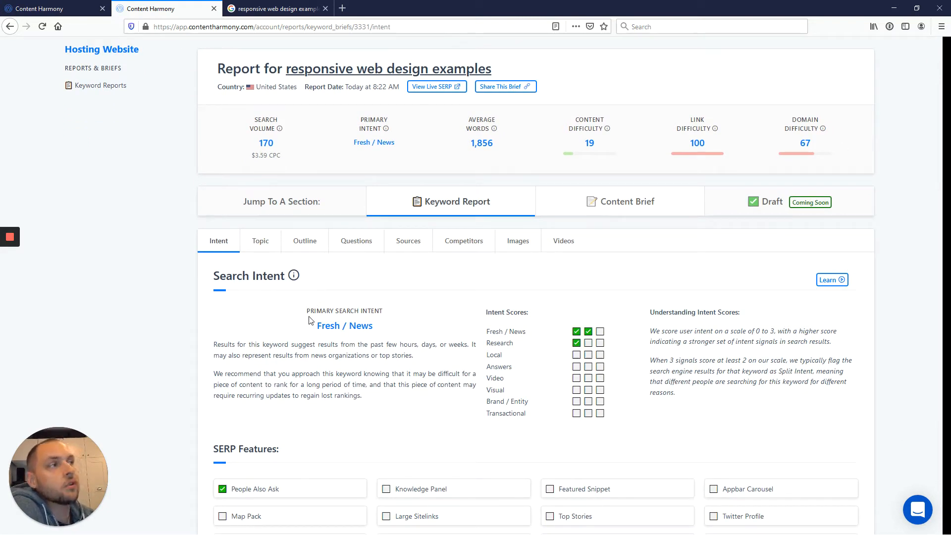
scroll(297, 322, "up", 1)
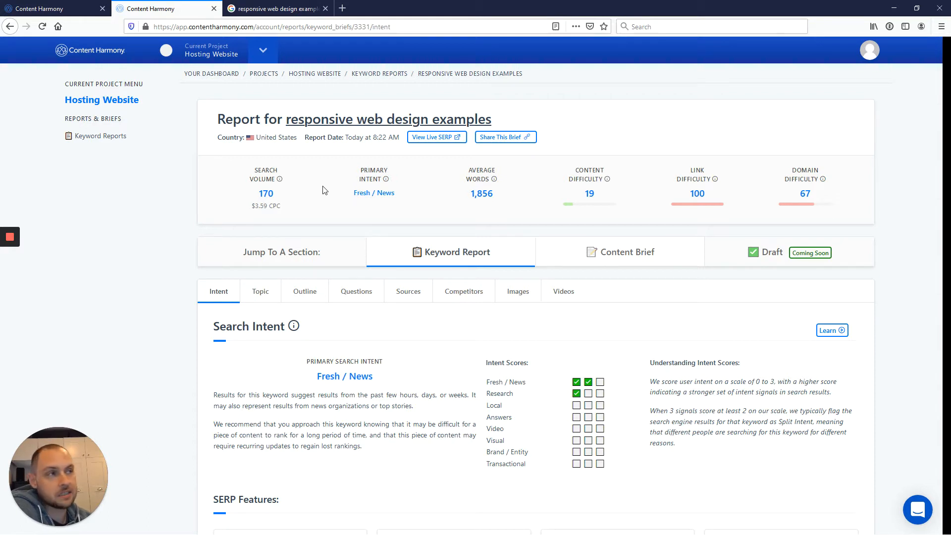
mouse_move(312, 180)
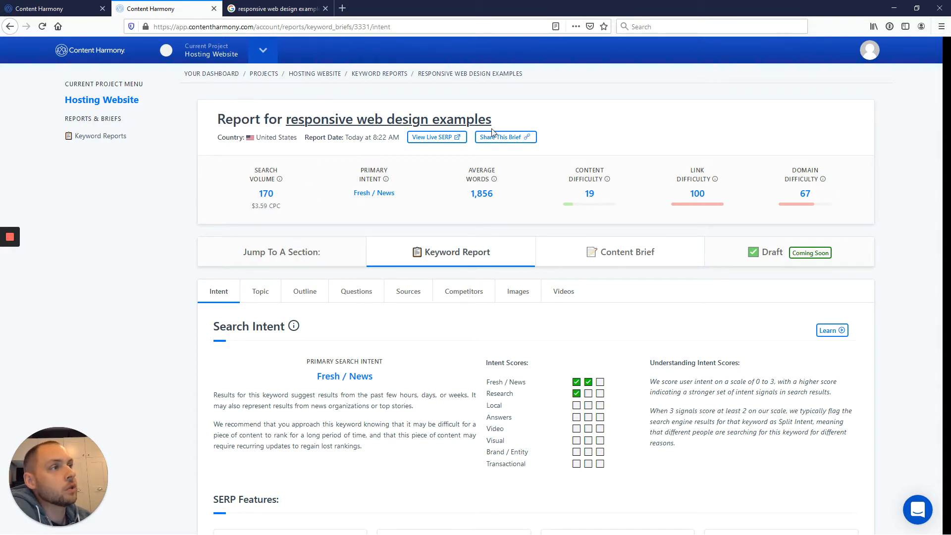
- Open the keyword's live SERP and examine the Google results, expanding and collapsing the "What is responsive web design examples?" question
left_click(446, 139)
left_click(286, 8)
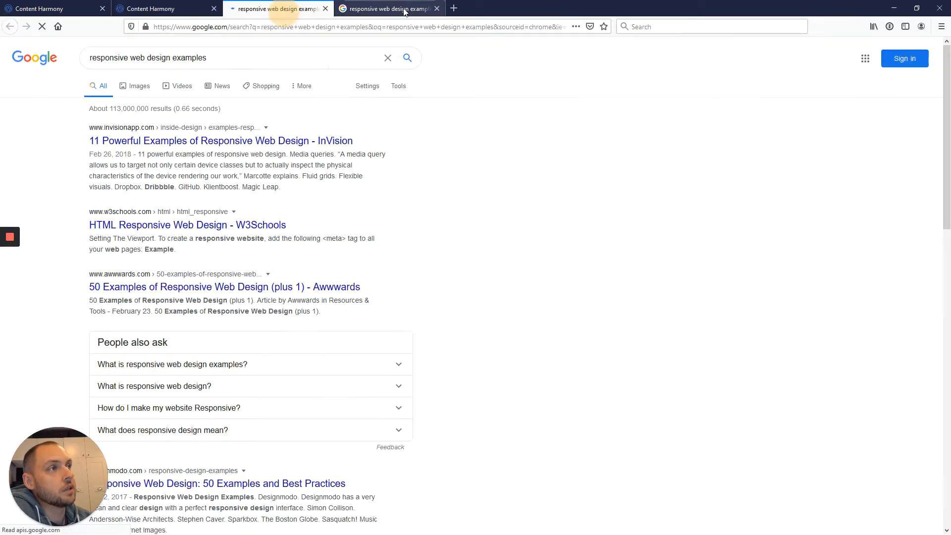
left_click(437, 8)
scroll(133, 161, "down", 3)
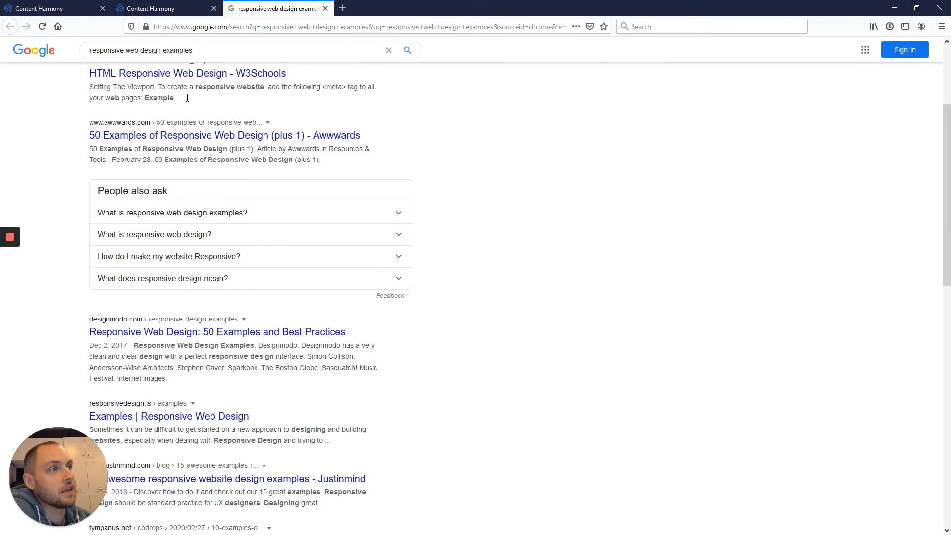
left_click(386, 213)
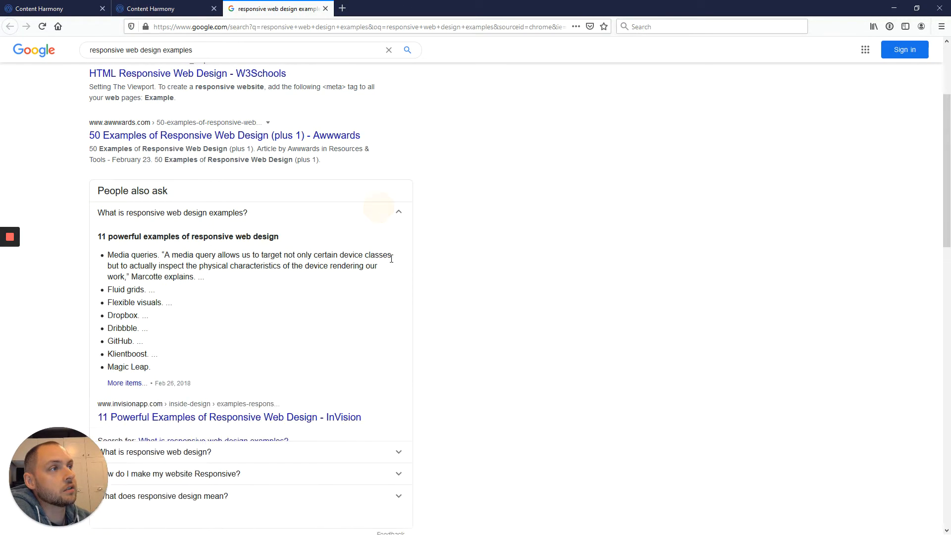
left_click(398, 214)
scroll(400, 305, "down", 5)
scroll(404, 312, "up", 8)
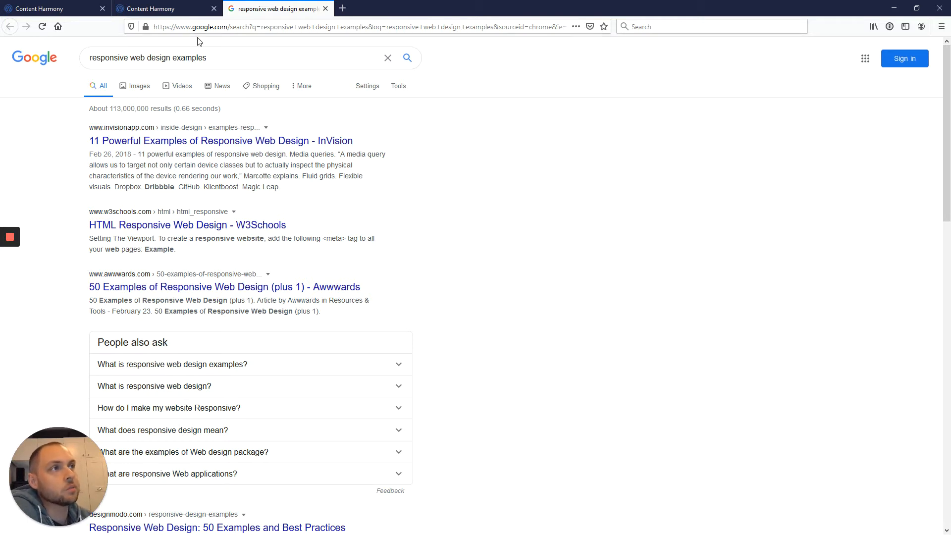
- Return to the keyword report and examine the Search Intent section, comparing the Fresh / News and Video intent scores
left_click(174, 11)
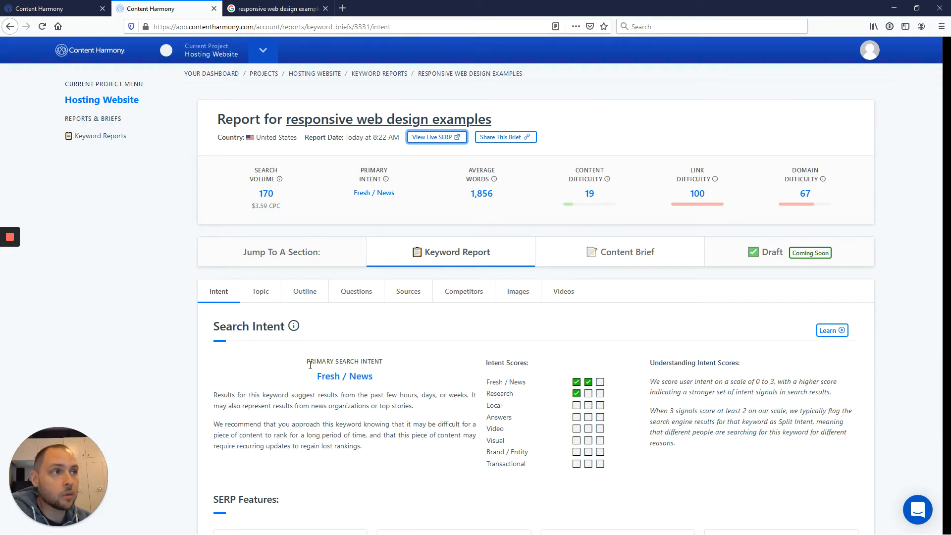
left_click_drag(215, 331, 268, 329)
left_click(270, 330)
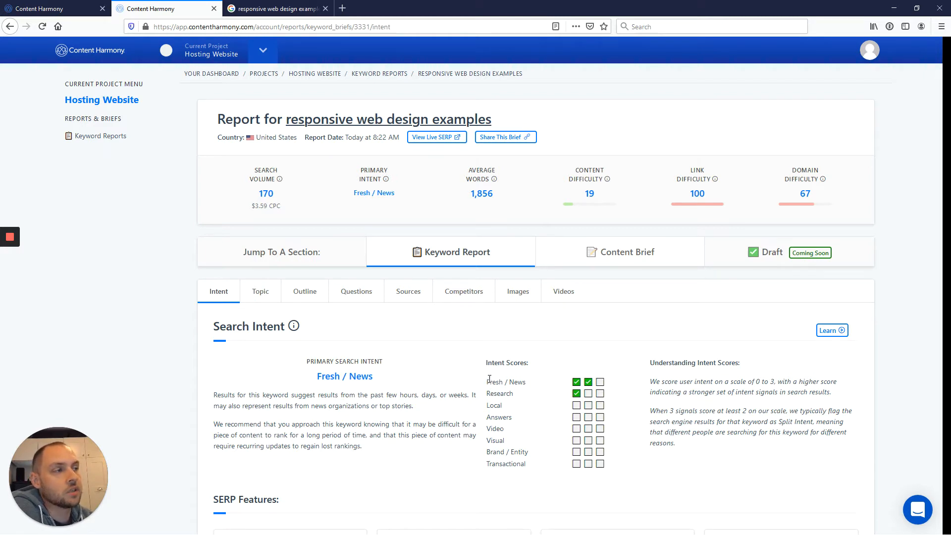
left_click_drag(489, 381, 529, 472)
left_click(517, 448)
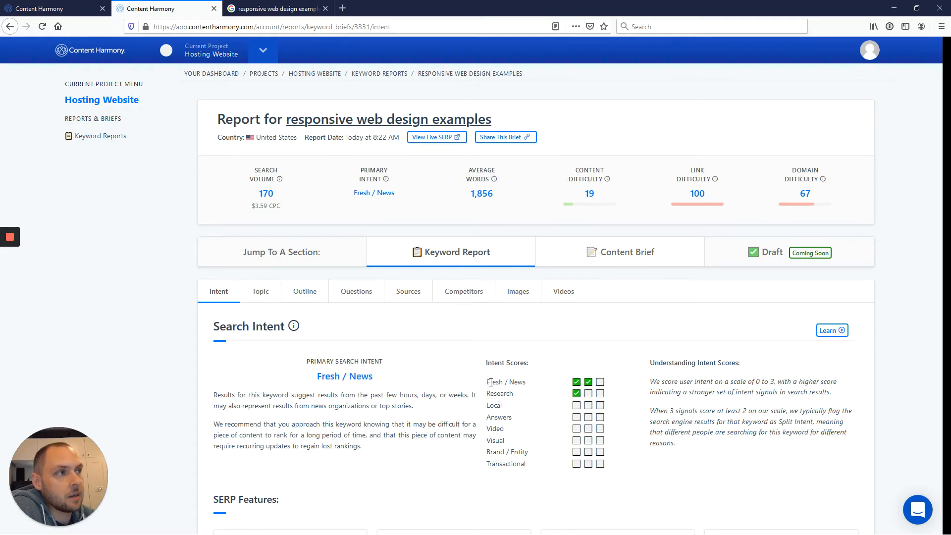
left_click_drag(488, 382, 530, 385)
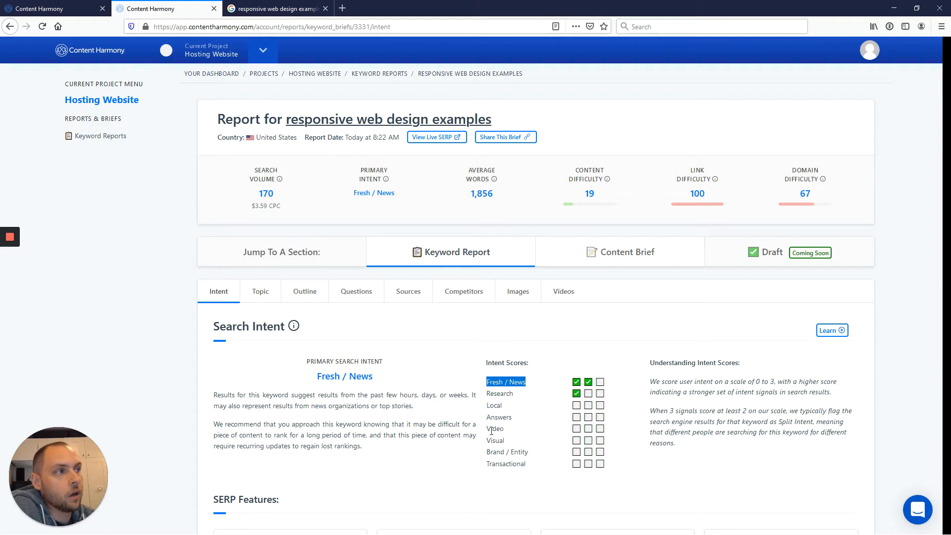
left_click_drag(487, 429, 617, 431)
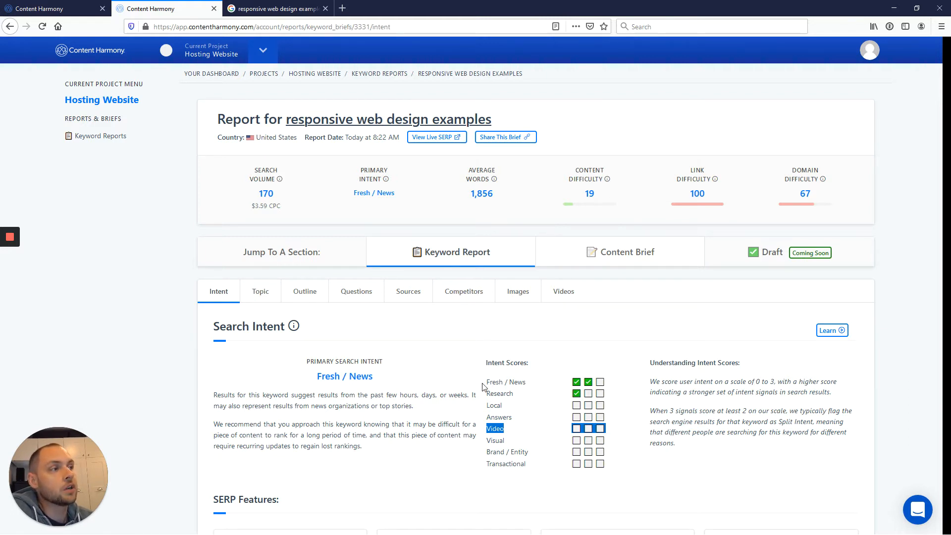
left_click_drag(488, 383, 619, 377)
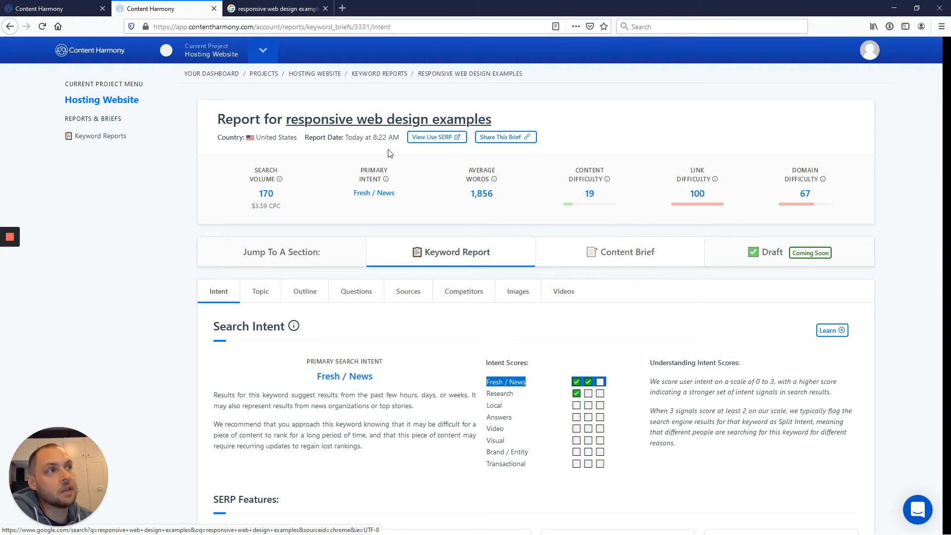
- Check the Google results for publication dates, highlighting the date of the top InVision result
left_click(285, 9)
scroll(286, 291, "down", 15)
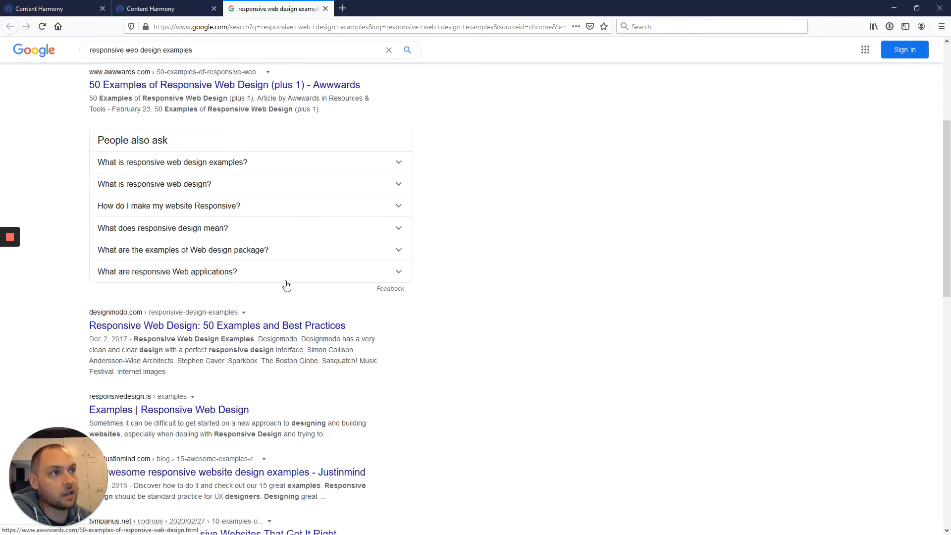
scroll(287, 288, "up", 15)
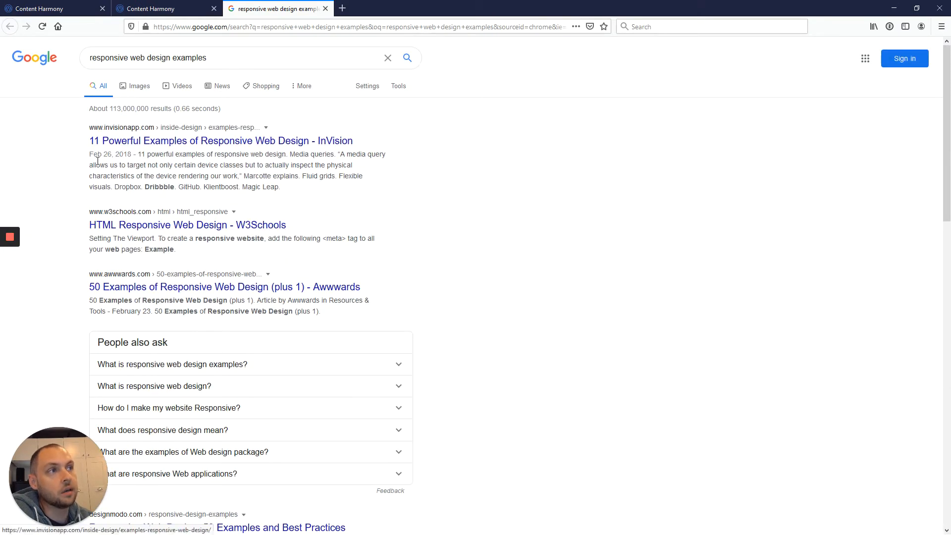
left_click_drag(90, 154, 136, 154)
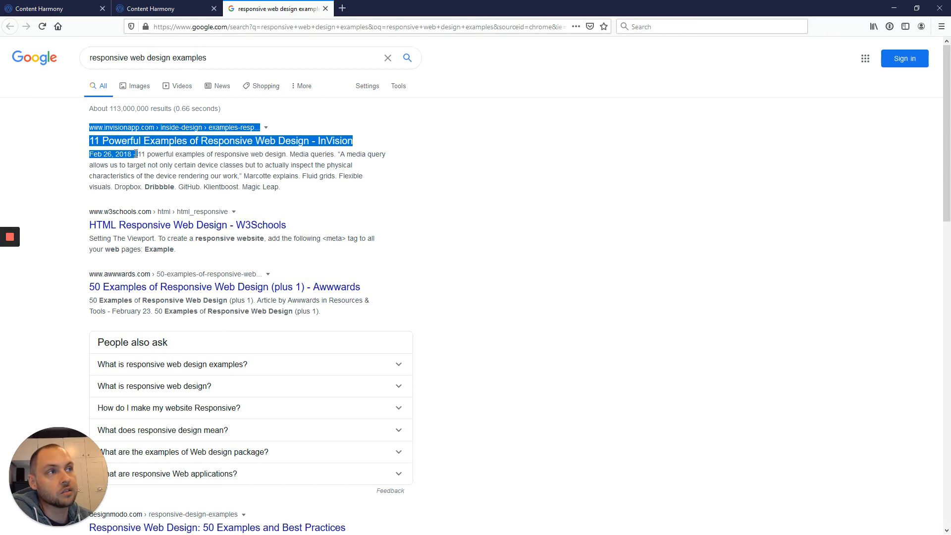
- Go back to the keyword report and review its SERP Features and Keyword Seasonality & Trends sections
left_click(161, 8)
left_click(514, 404)
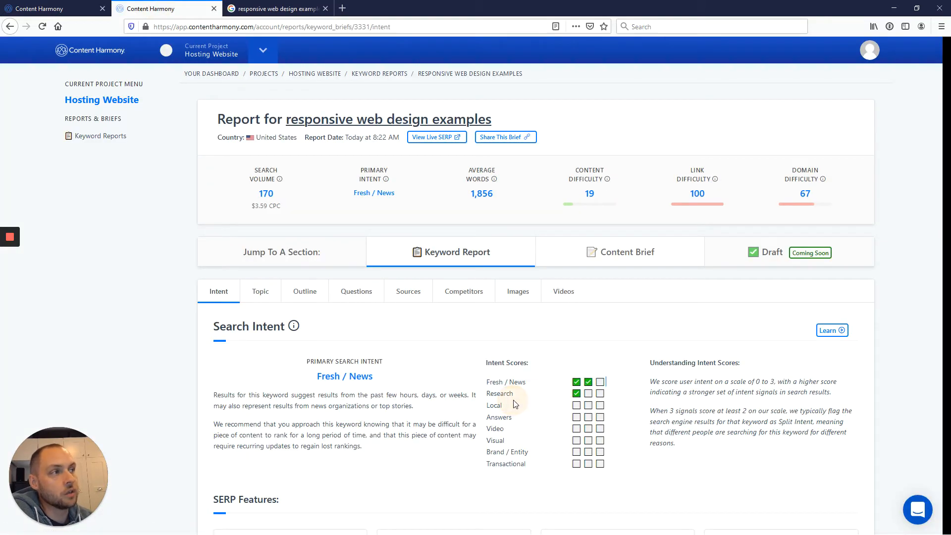
scroll(512, 401, "down", 4)
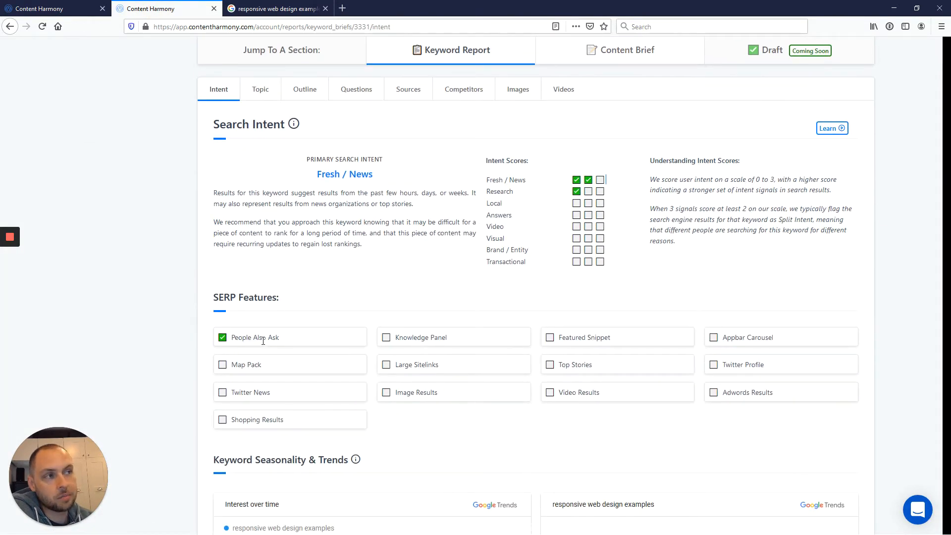
scroll(263, 341, "down", 2)
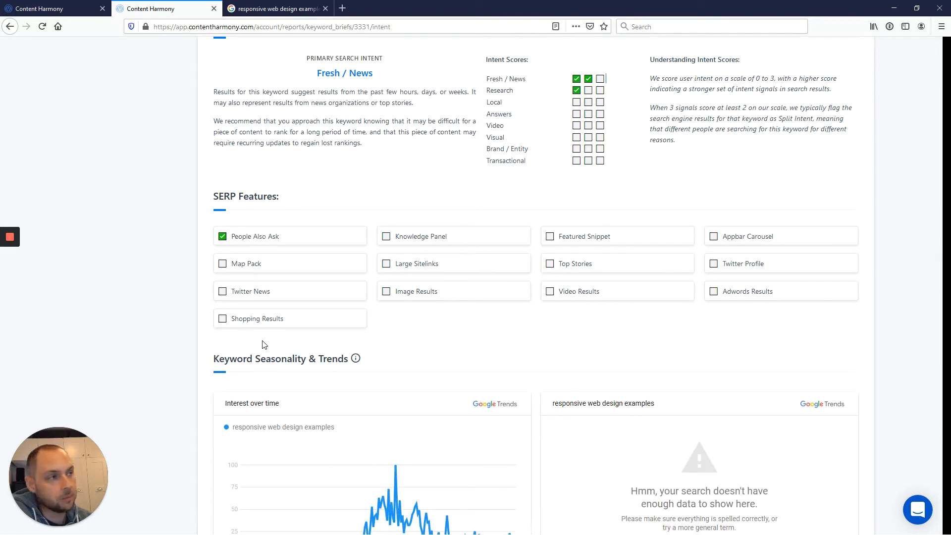
scroll(263, 344, "down", 6)
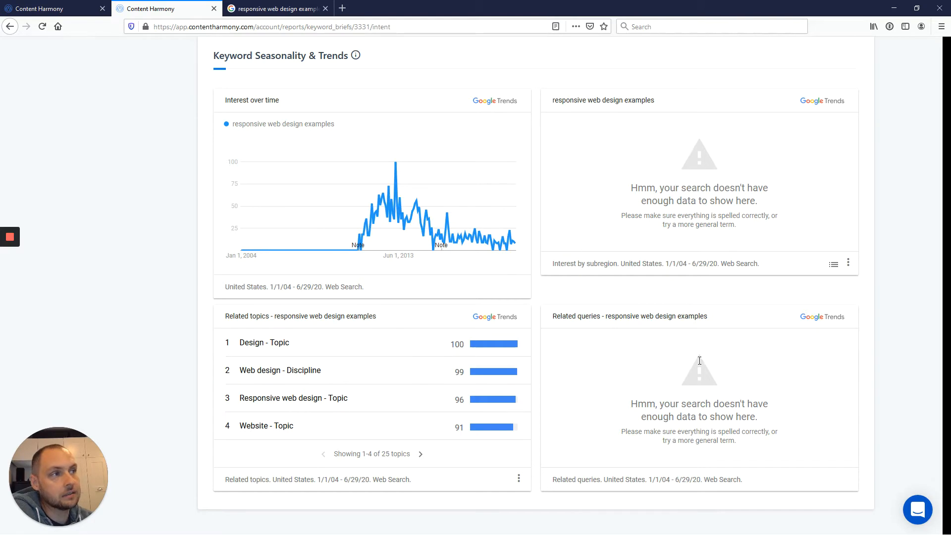
scroll(590, 384, "up", 10)
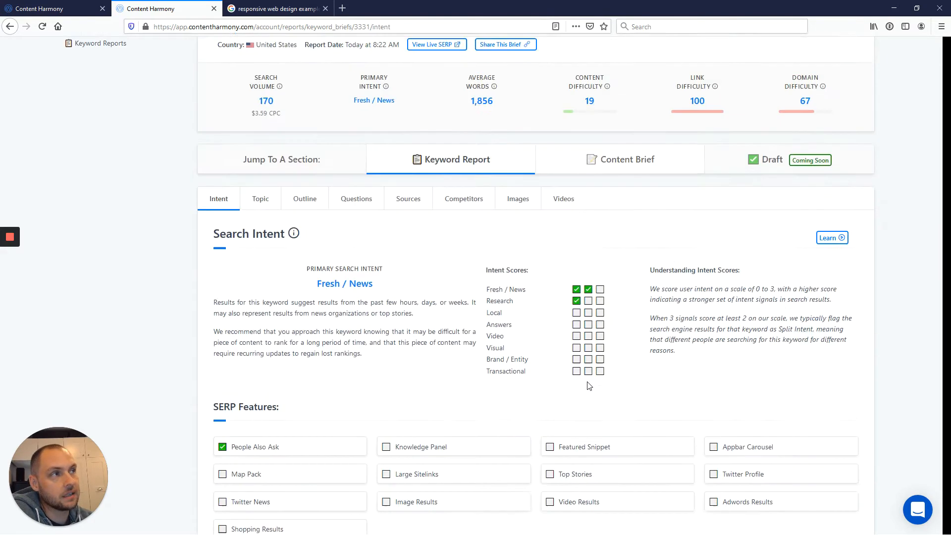
scroll(590, 385, "up", 2)
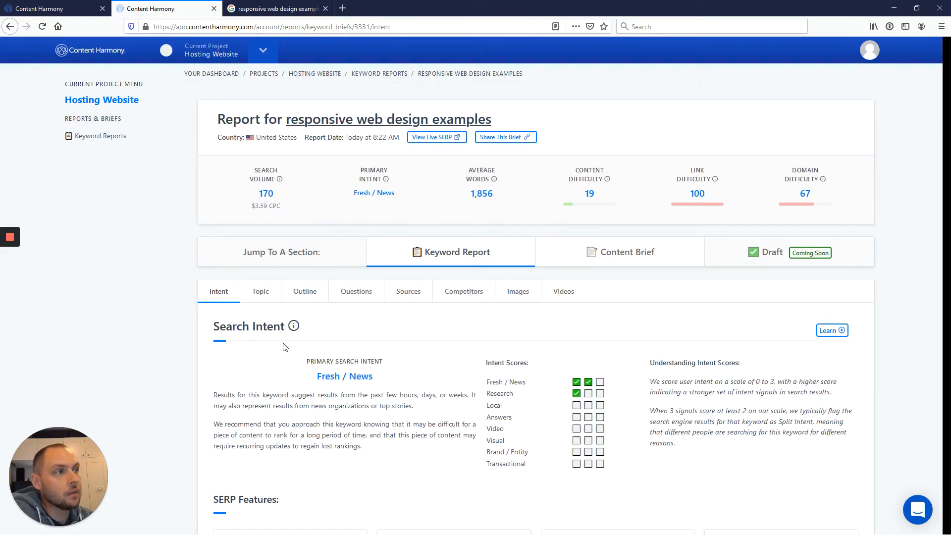
mouse_move(297, 328)
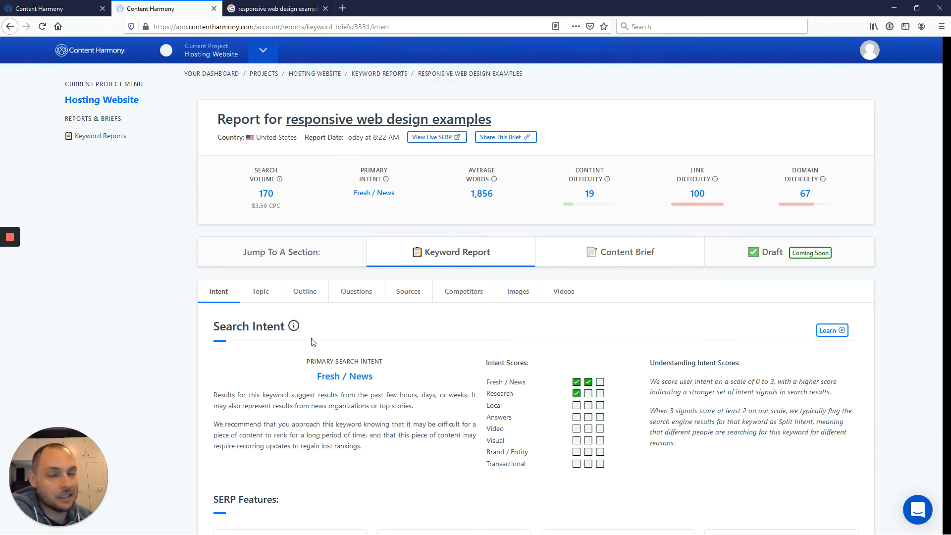
- Open the report's Topic Analysis section and look through its Overlapping Keywords list
left_click(256, 288)
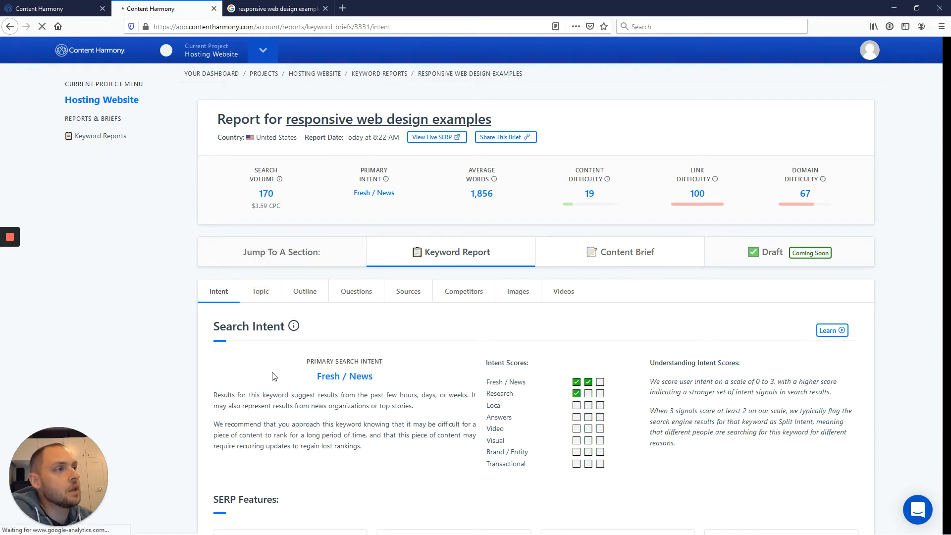
scroll(269, 328, "down", 3)
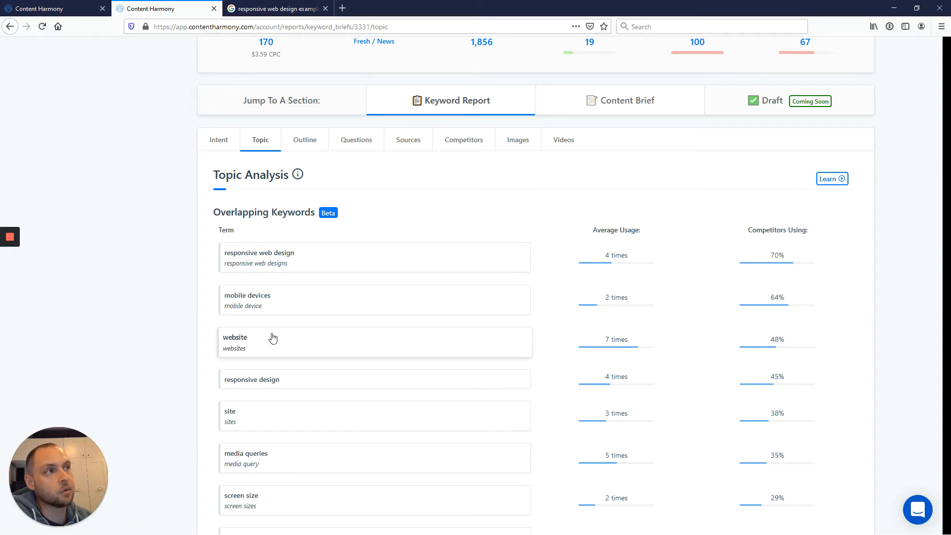
scroll(352, 106, "up", 3)
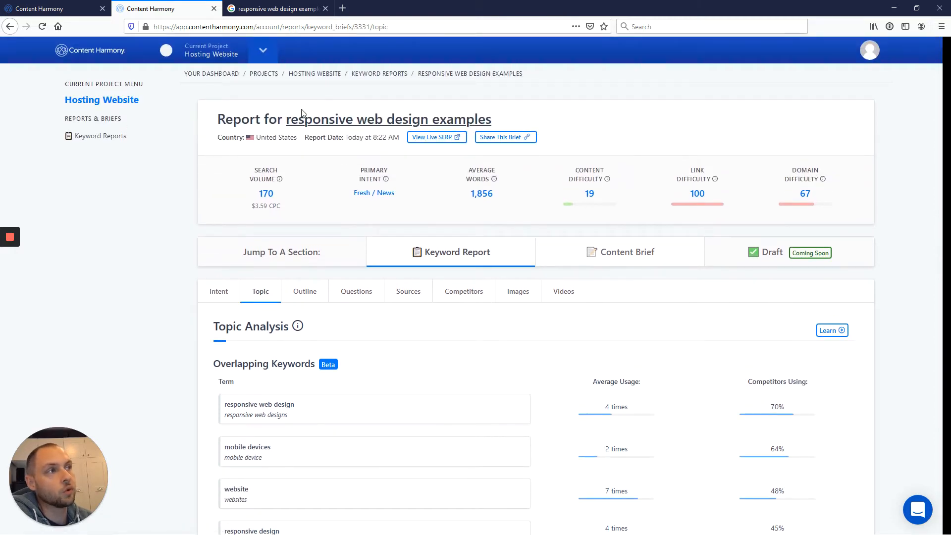
scroll(168, 298, "down", 3)
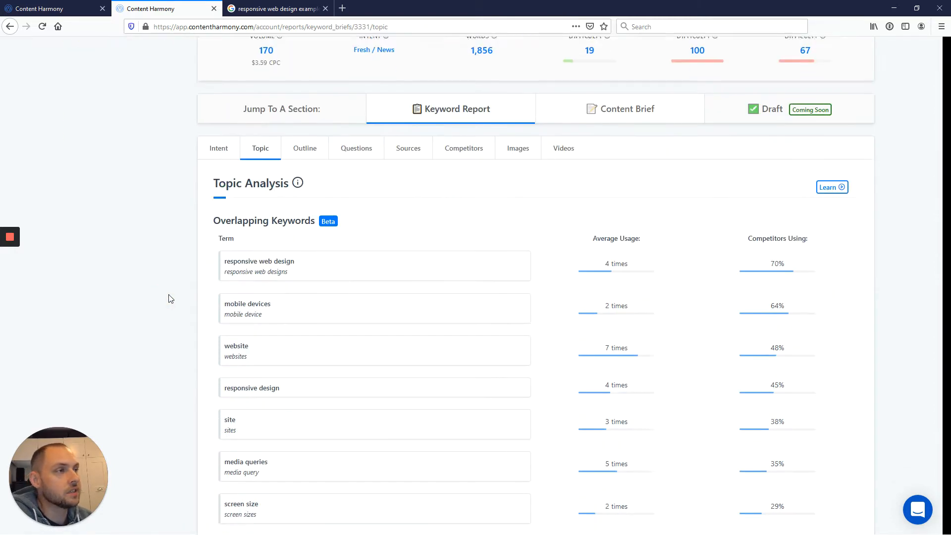
scroll(371, 269, "down", 4)
scroll(495, 252, "up", 4)
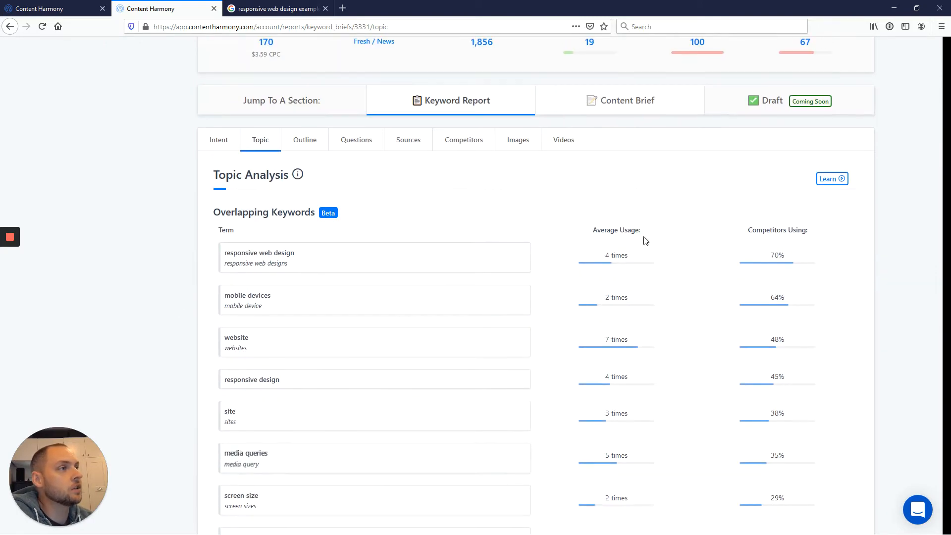
- Highlight the Average Usage and Competitors Using headings, followed by the competitor percentage for "responsive web design"
left_click_drag(595, 231, 647, 234)
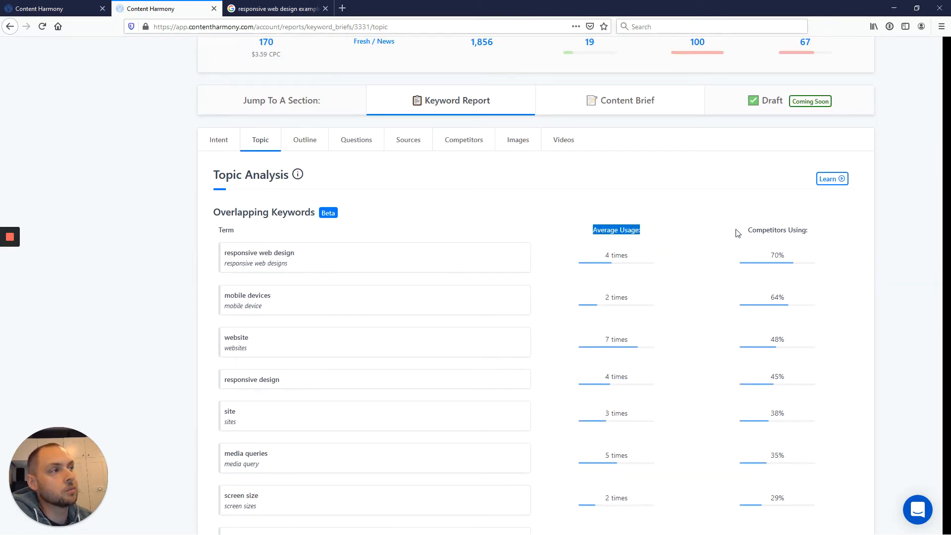
left_click(750, 230)
left_click_drag(750, 230, 820, 233)
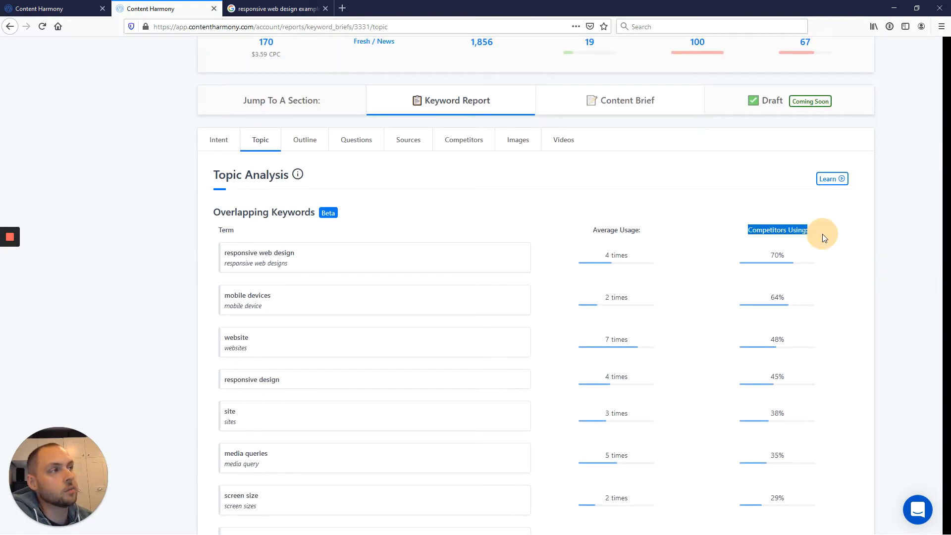
left_click(780, 258)
left_click_drag(780, 258, 824, 259)
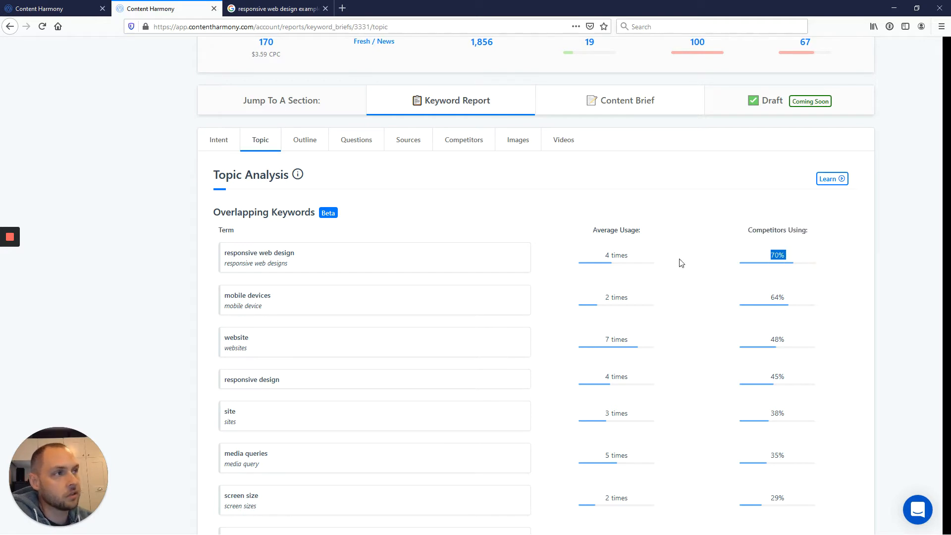
- Select the overlapping keywords "responsive web design", "mobile devices" and "responsive design"
left_click(407, 257)
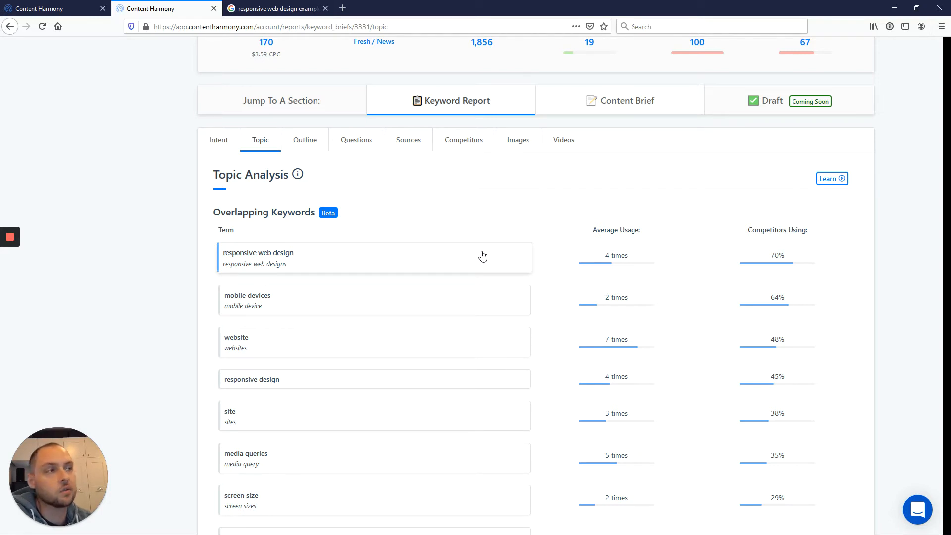
scroll(283, 256, "down", 1)
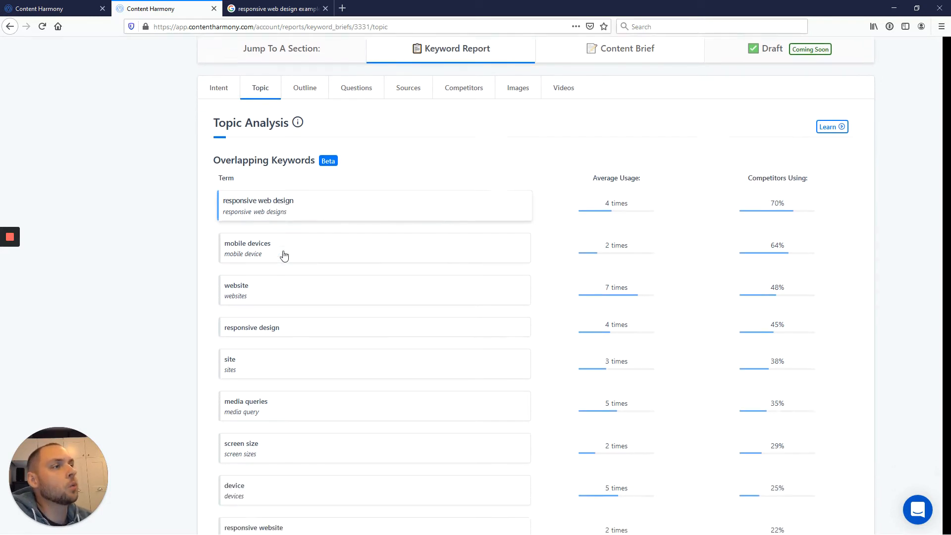
scroll(284, 255, "down", 4)
scroll(293, 397, "up", 4)
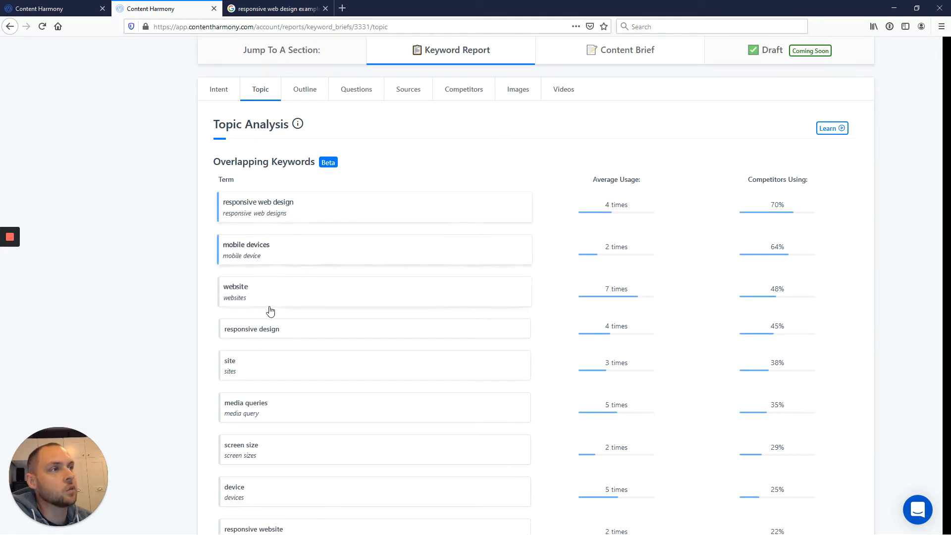
left_click(291, 327)
scroll(140, 246, "down", 3)
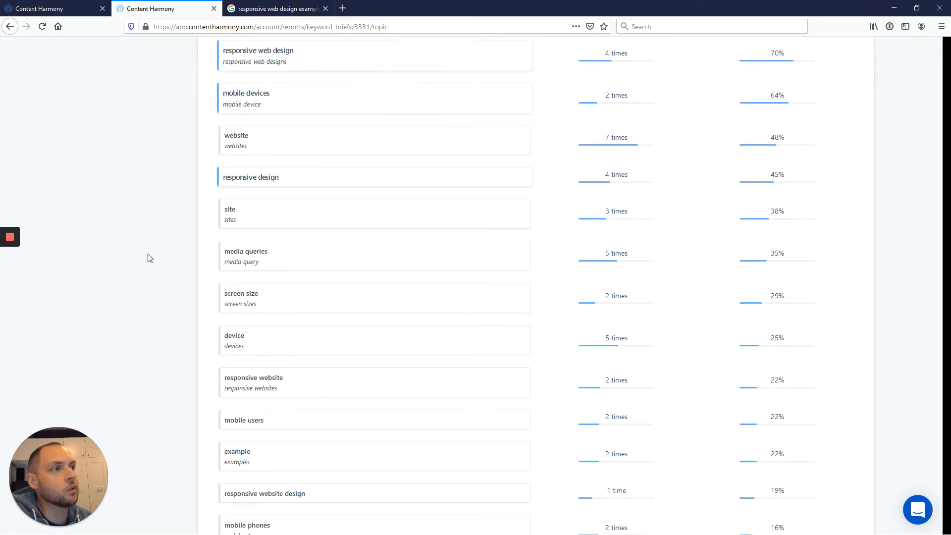
- Add "media queries", "screen size", "mobile phones" and "flexible layouts" to the selected overlapping keywords
left_click(280, 263)
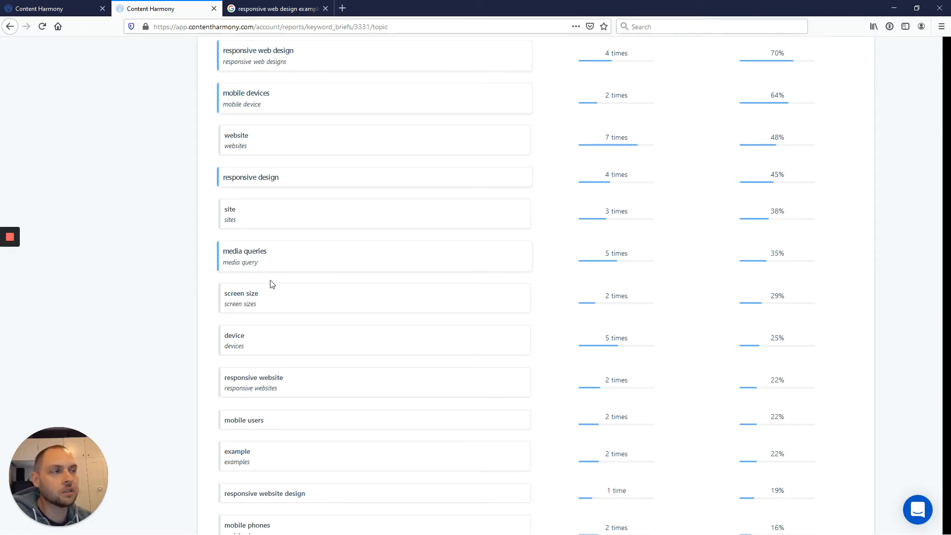
left_click(272, 308)
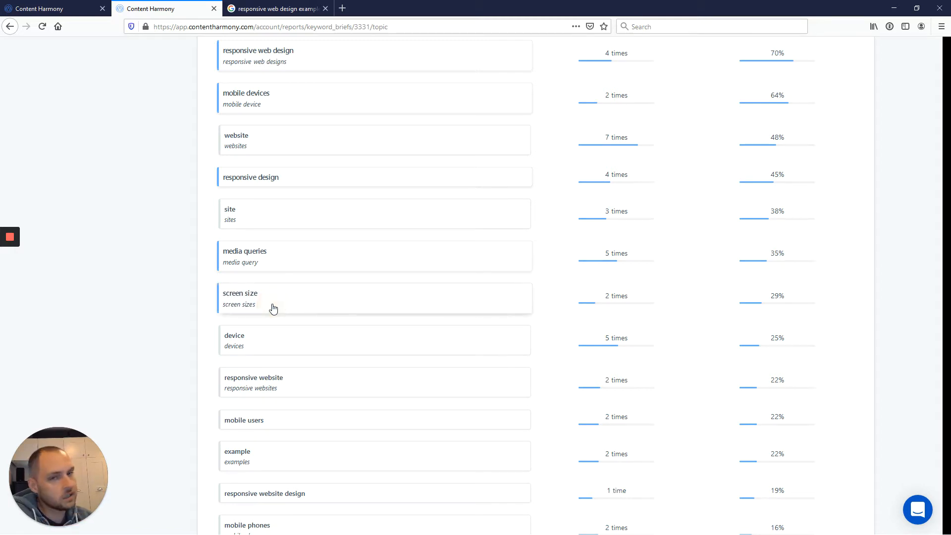
scroll(295, 358, "down", 3)
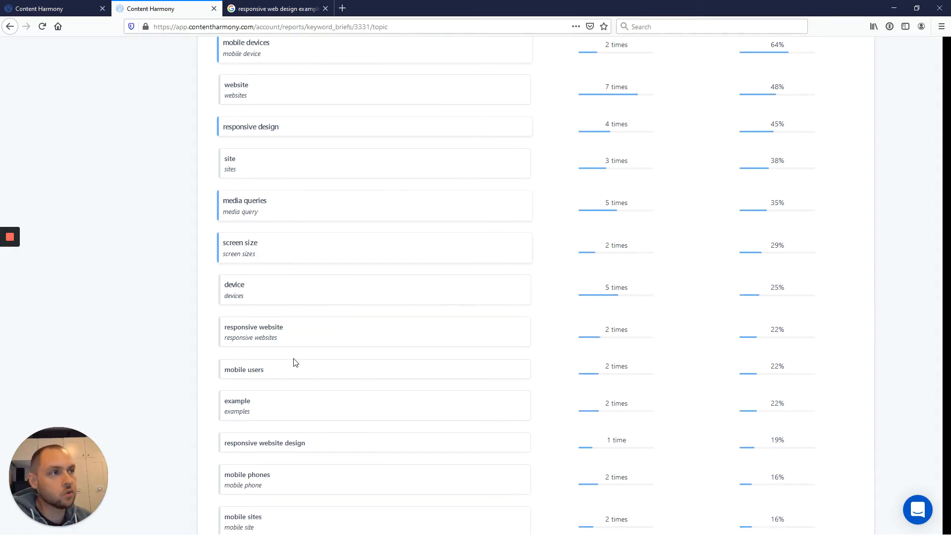
scroll(293, 358, "down", 6)
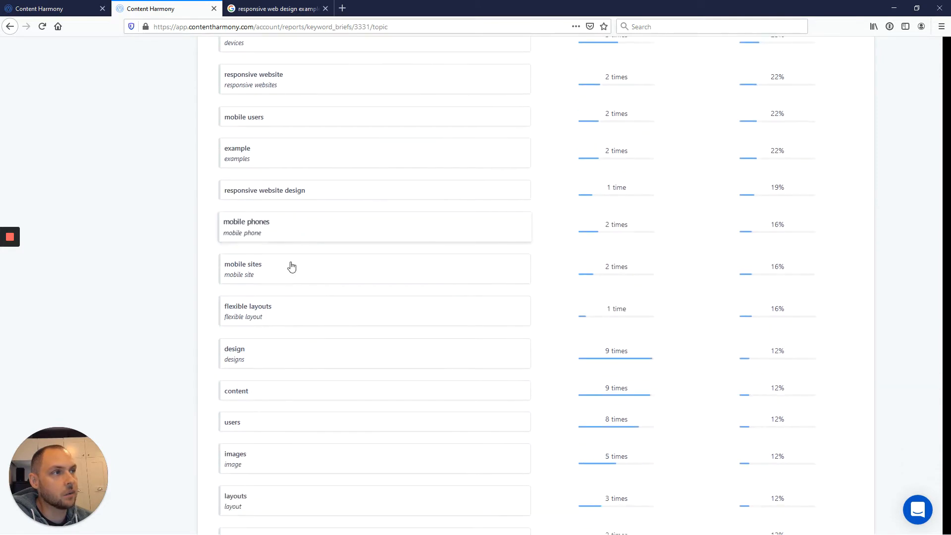
left_click(293, 241)
scroll(298, 307, "down", 2)
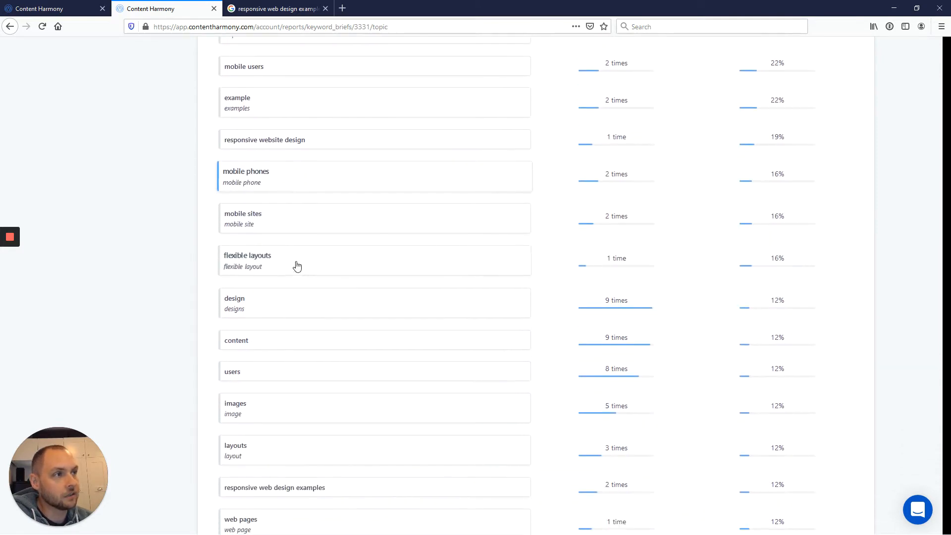
left_click(297, 266)
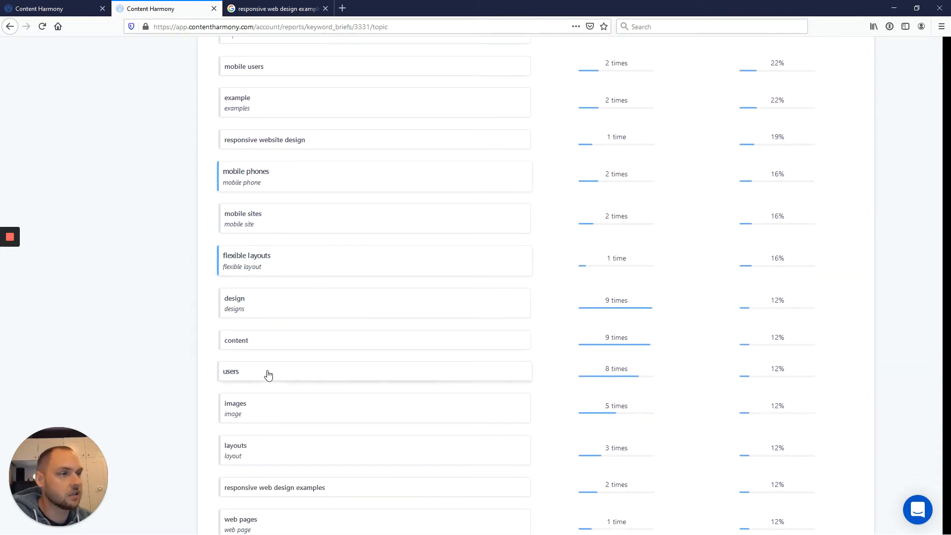
- Select "different devices" and "tablets" among the lower-ranked overlapping keywords
scroll(264, 375, "down", 2)
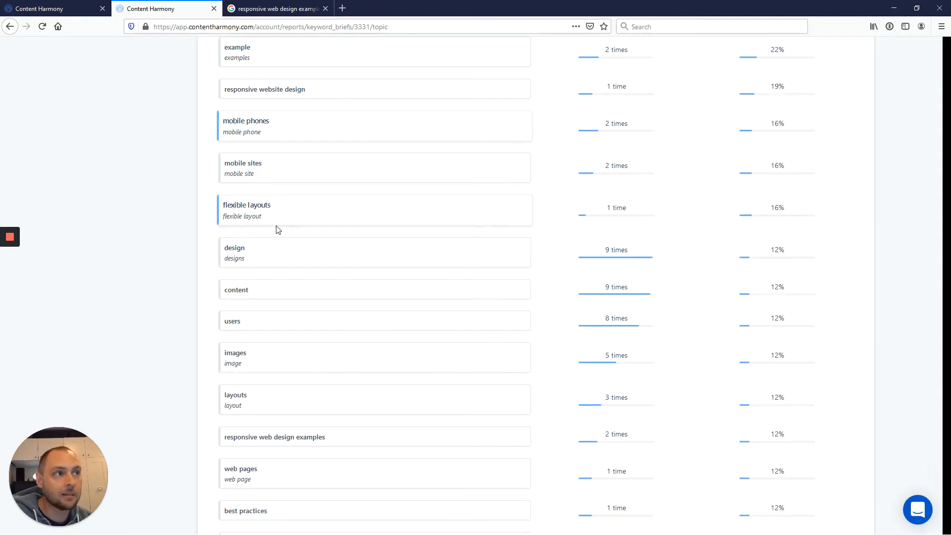
scroll(279, 225, "down", 8)
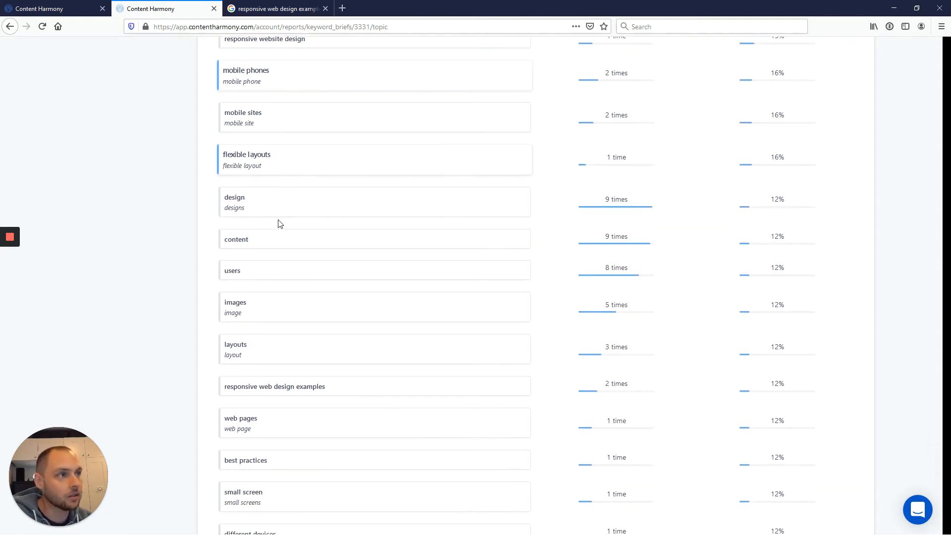
scroll(279, 225, "down", 4)
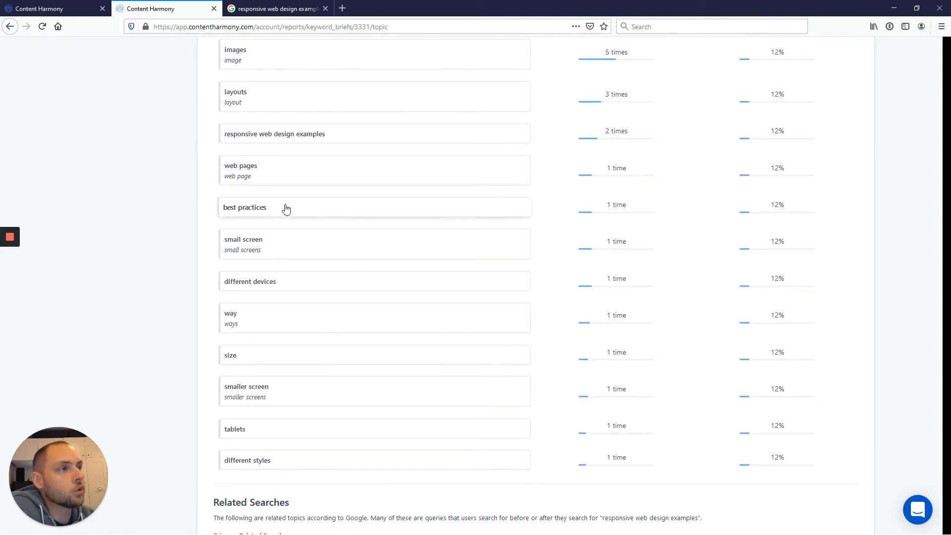
left_click(277, 281)
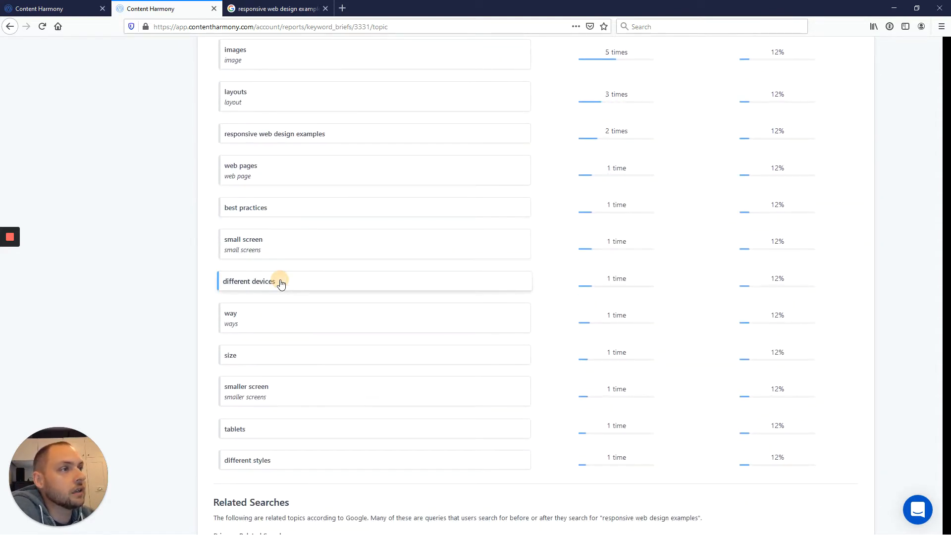
scroll(297, 383, "down", 2)
left_click(298, 382)
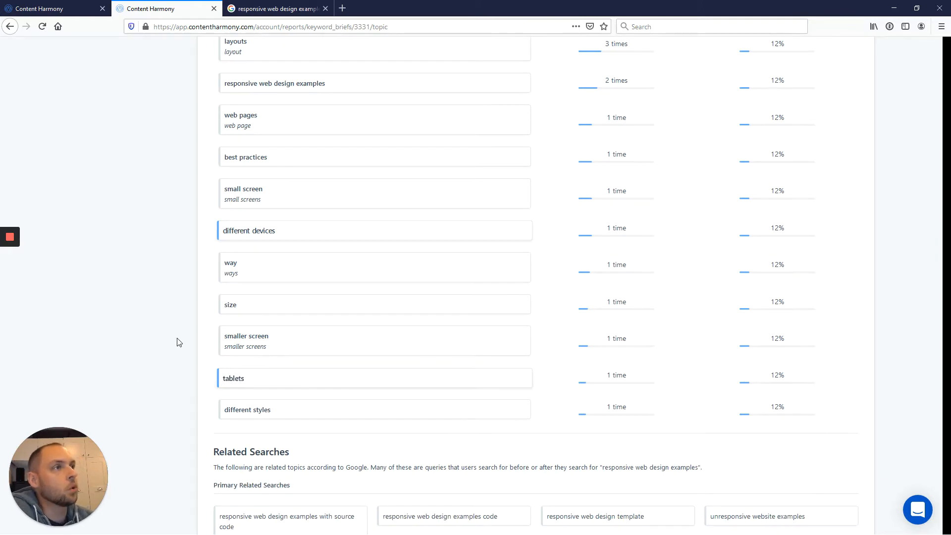
- Under Primary Related Searches, select the responsive web design queries for examples with source code, examples code, template, tutorial step by step and techniques
scroll(179, 342, "up", 15)
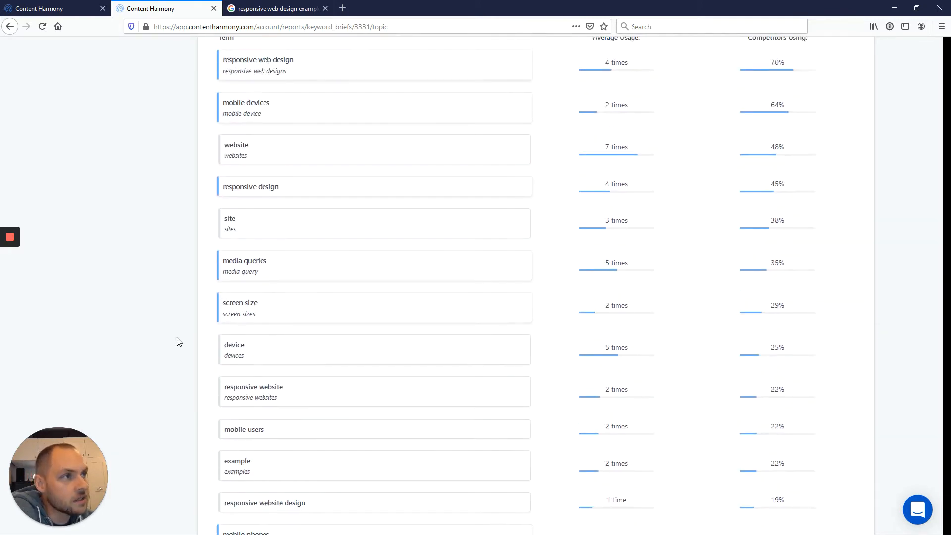
scroll(178, 341, "up", 4)
scroll(195, 336, "down", 3)
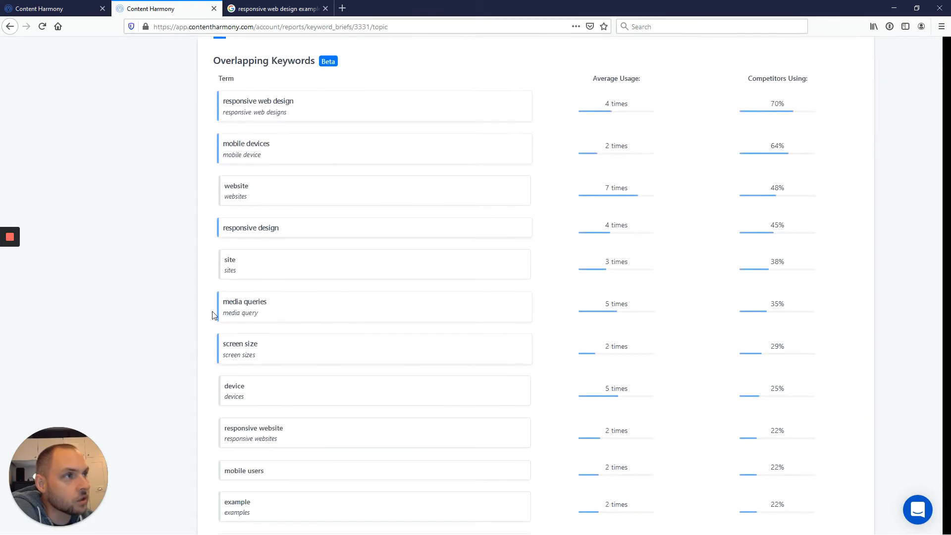
scroll(214, 315, "down", 4)
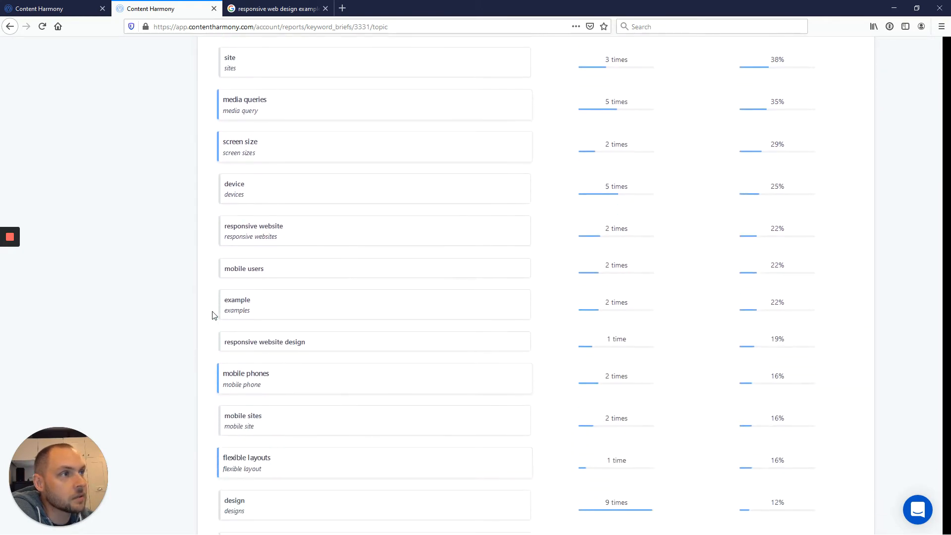
scroll(214, 315, "down", 14)
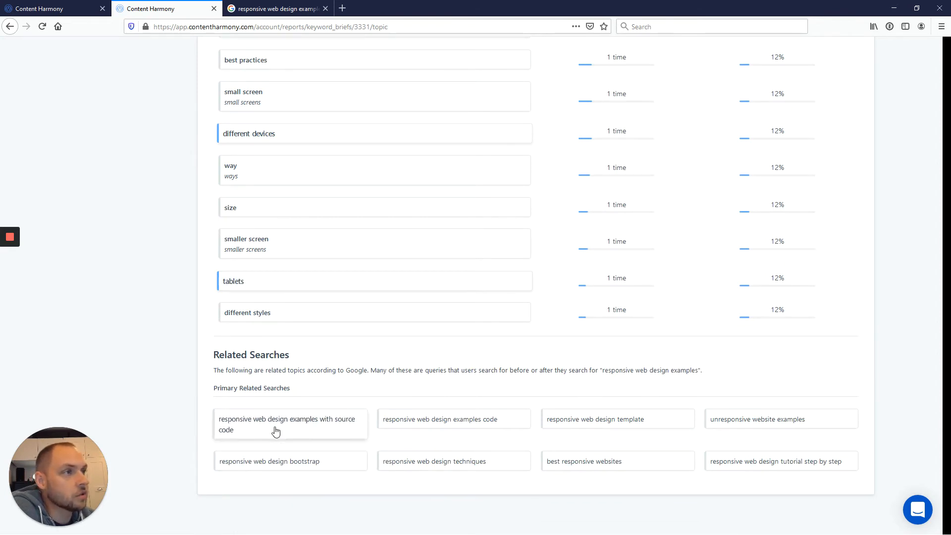
scroll(276, 431, "up", 2)
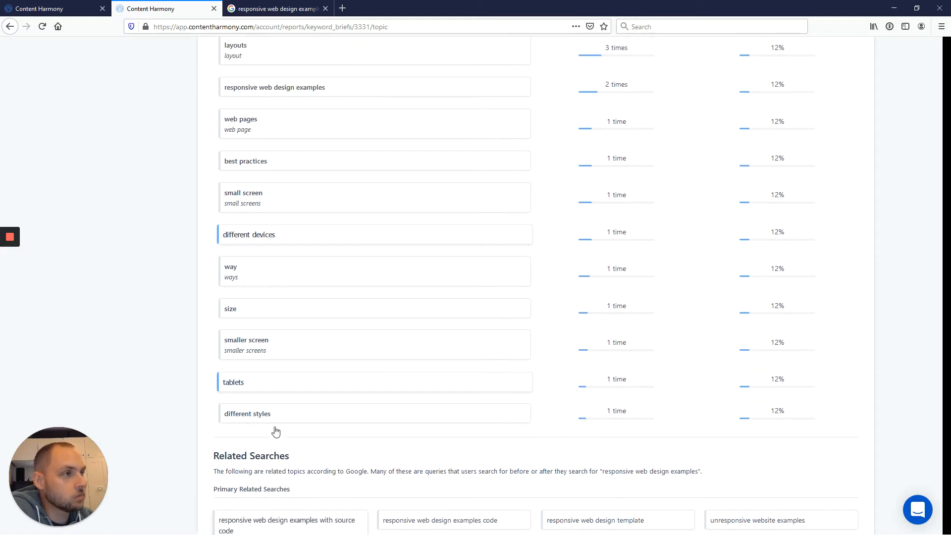
scroll(276, 431, "down", 1)
scroll(276, 431, "down", 1)
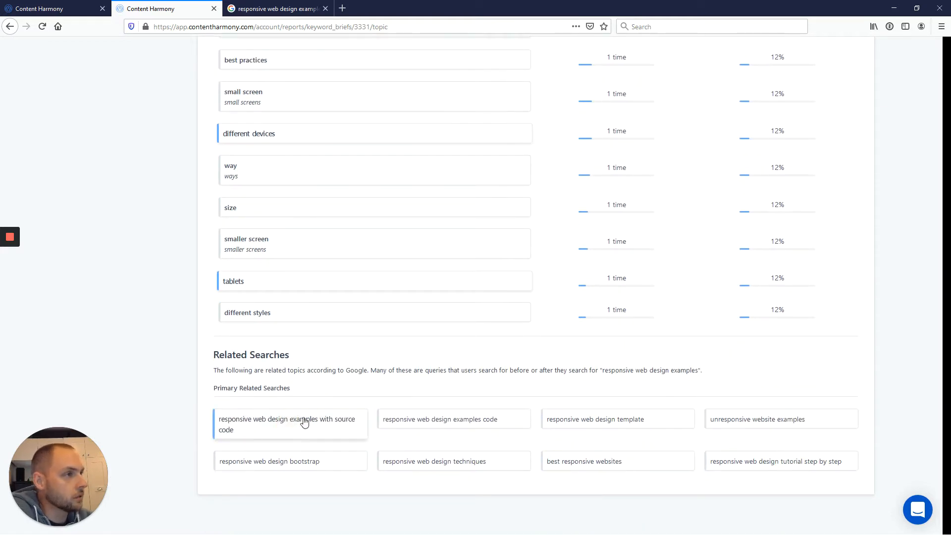
left_click(503, 422)
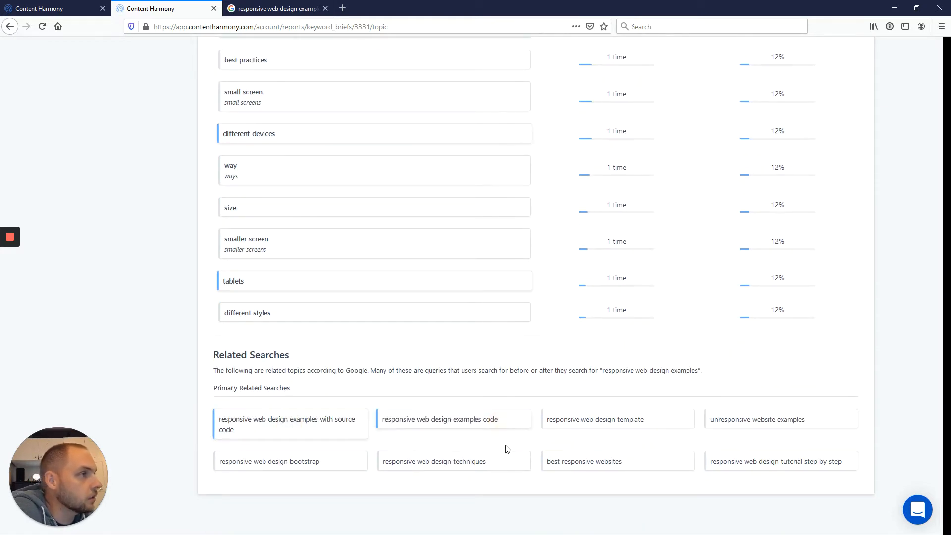
left_click(618, 423)
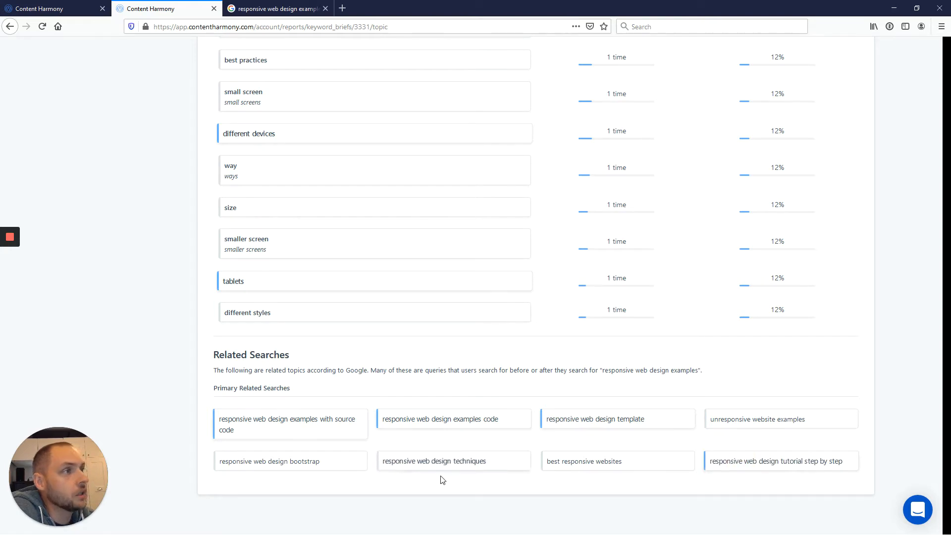
scroll(403, 492, "up", 8)
scroll(403, 492, "down", 8)
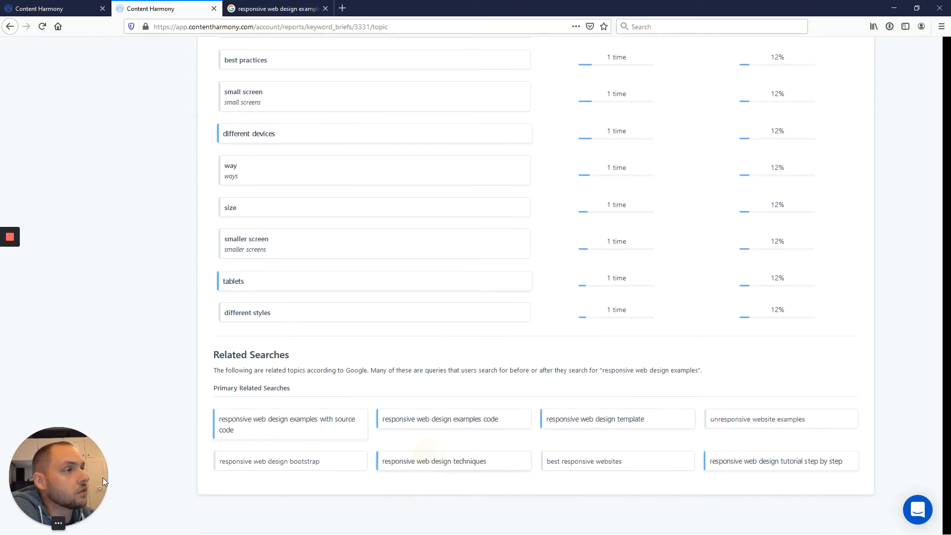
- Open the report's Content Brief and examine the Content Overview fields
scroll(201, 447, "up", 20)
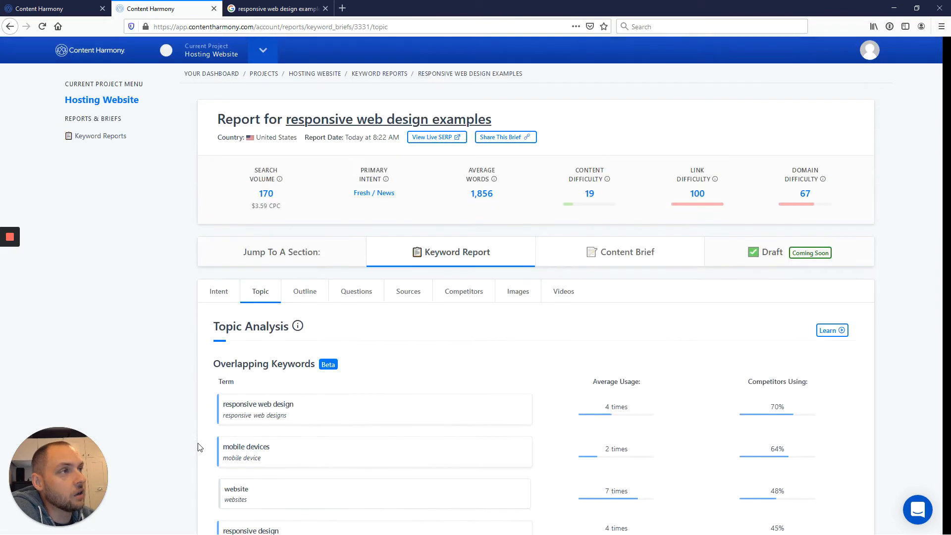
left_click(609, 258)
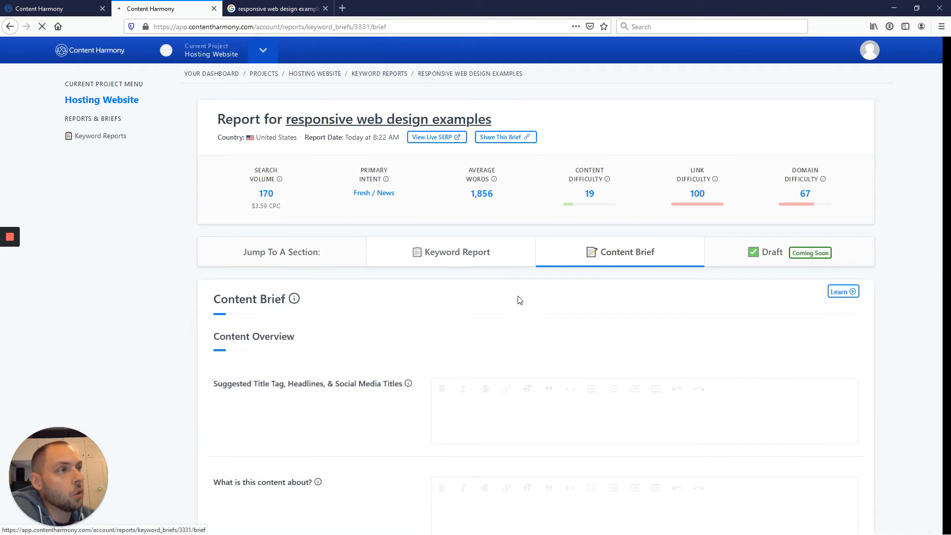
scroll(512, 302, "down", 2)
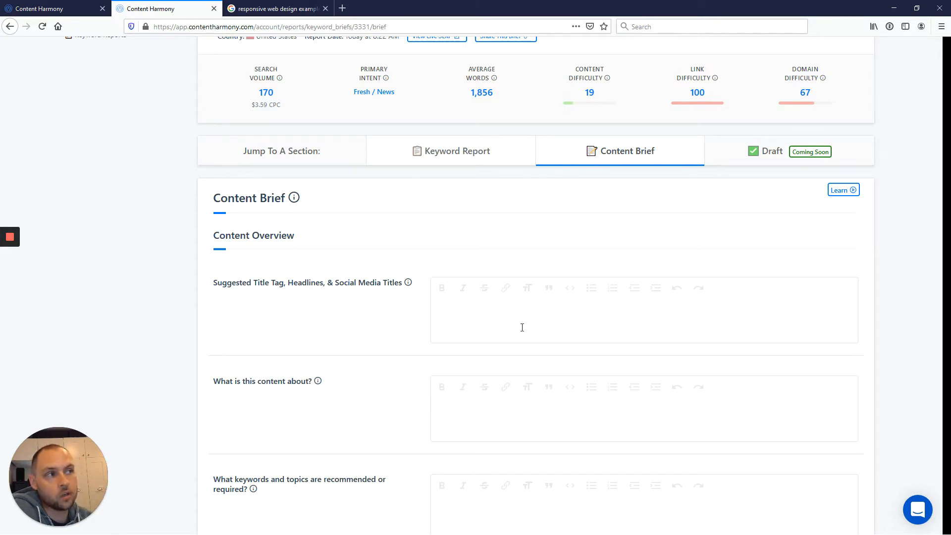
- Examine the brief's recommended keywords and topics field together with its highlighted topics and phrases
scroll(524, 328, "down", 4)
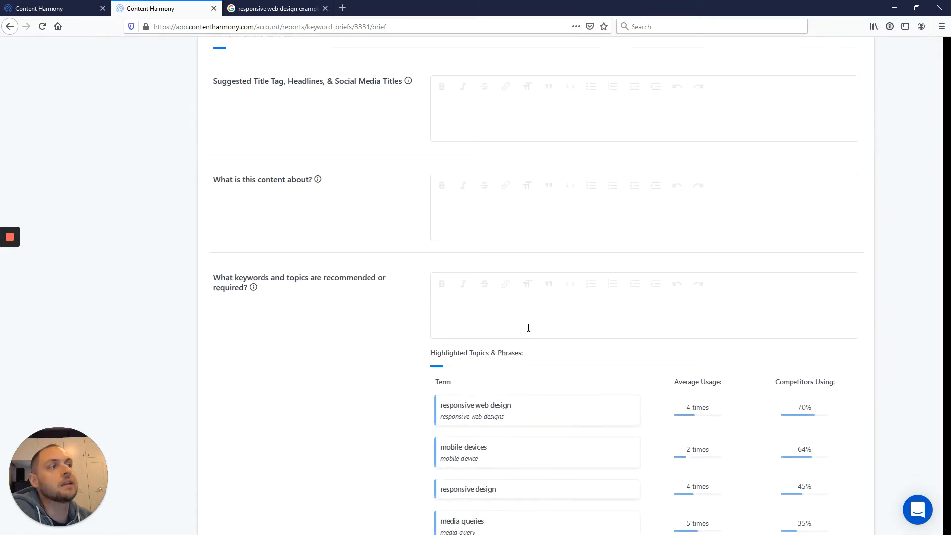
scroll(528, 328, "down", 1)
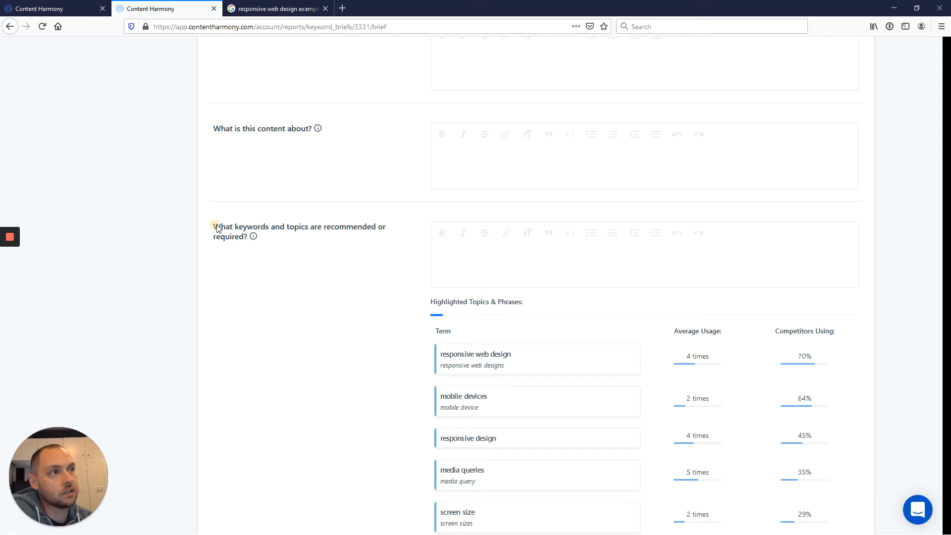
left_click_drag(216, 228, 259, 237)
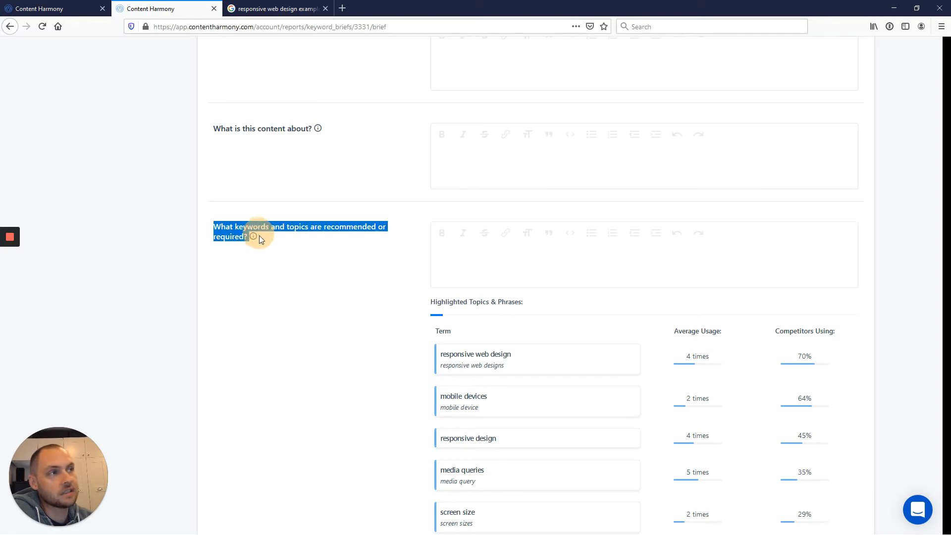
left_click(286, 243)
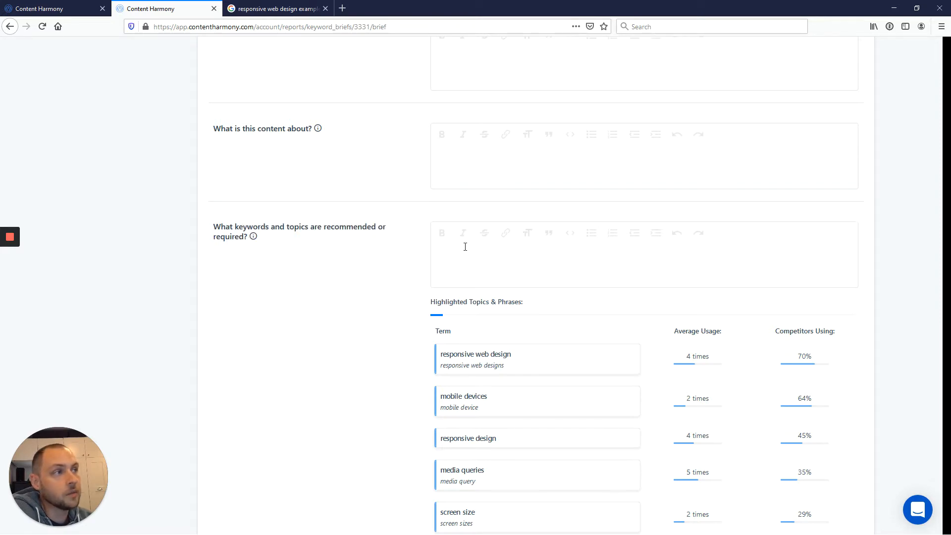
scroll(472, 269, "down", 10)
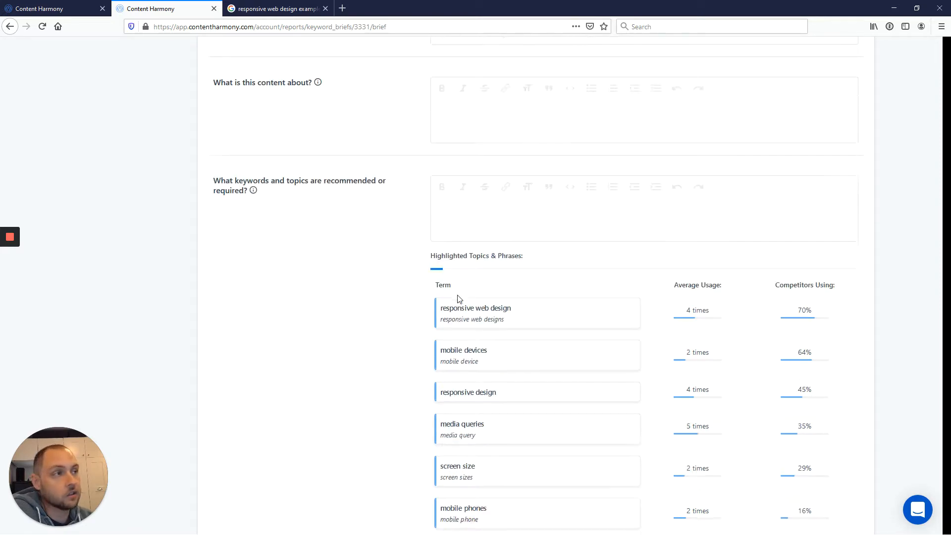
scroll(459, 299, "up", 8)
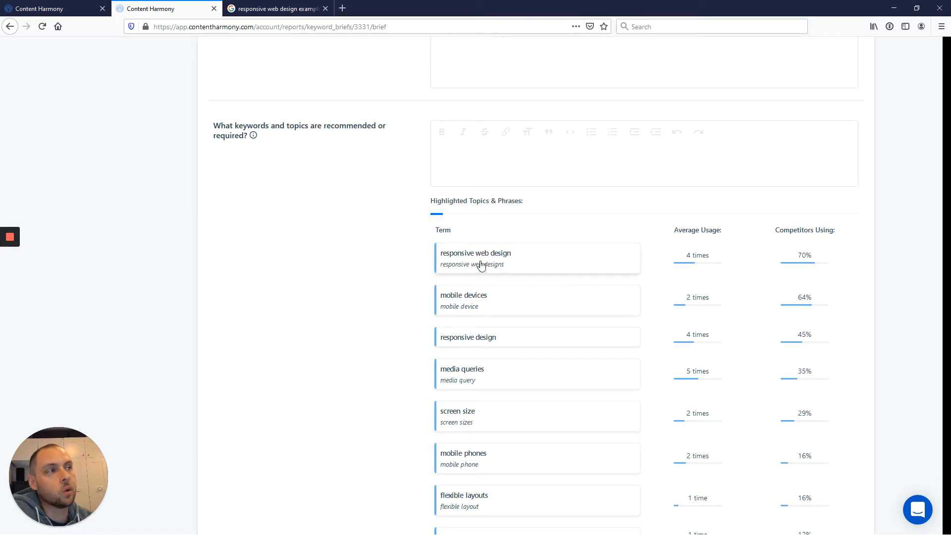
scroll(480, 265, "down", 2)
scroll(481, 304, "up", 3)
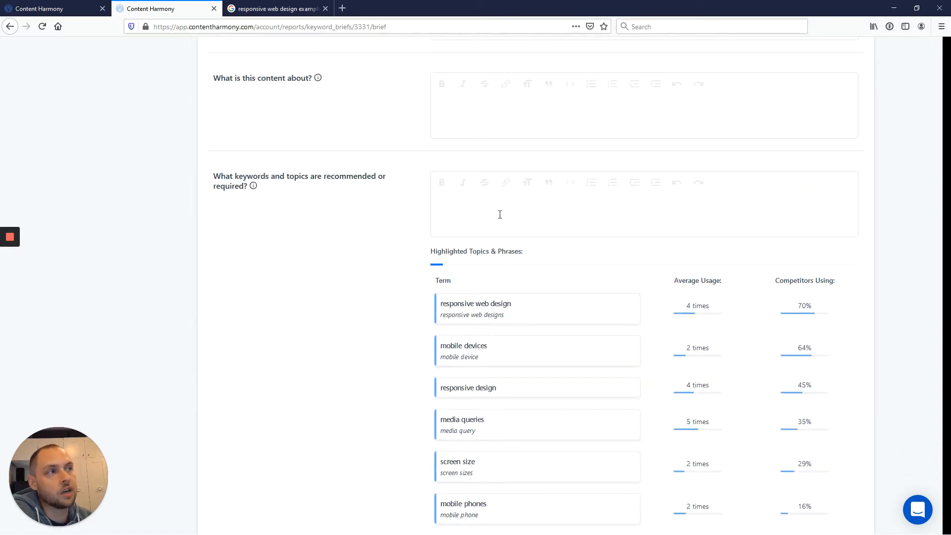
- In the recommended keywords and topics field, enter "Please use the following terms at least once in the piece:" and start a bulleted list below it
left_click(500, 215)
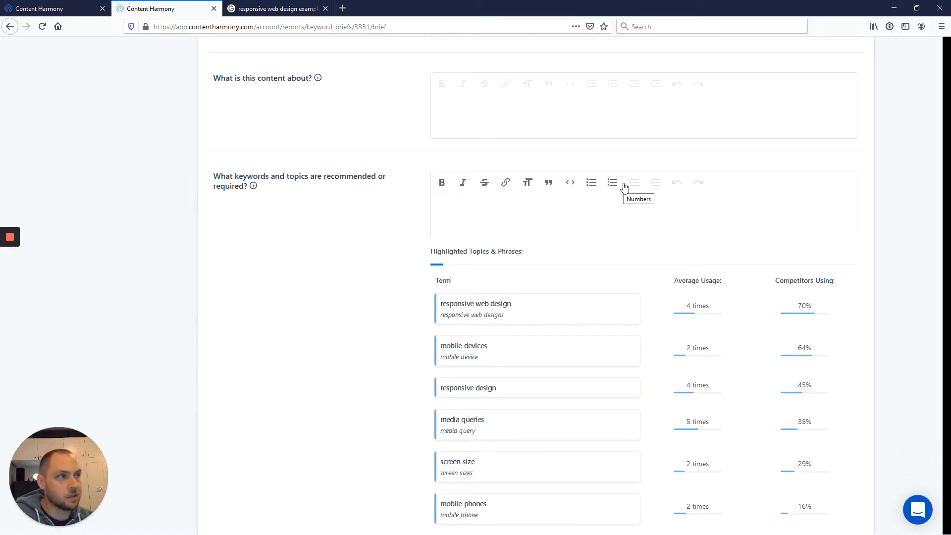
type("Please use the following terms at least once in the piece")
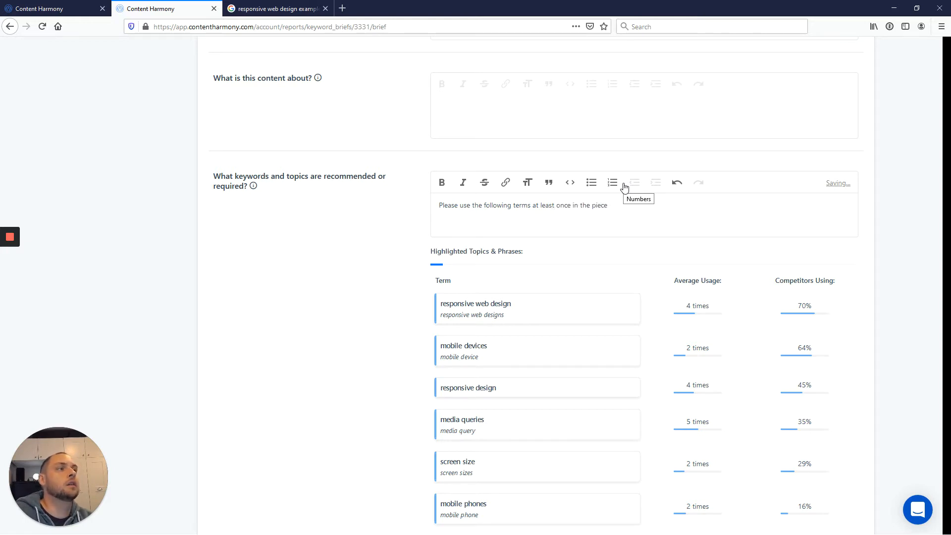
type(":")
key("Return")
left_click(589, 185)
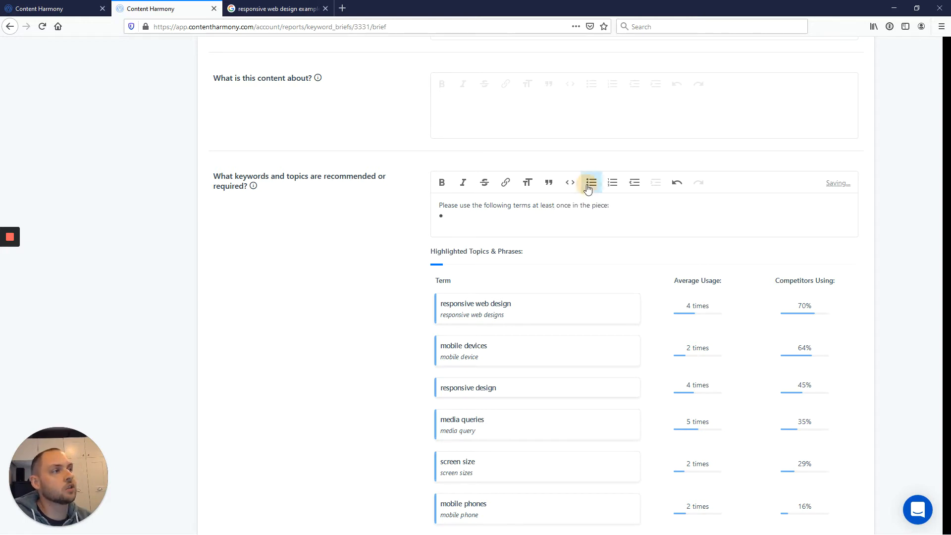
- Deselect "mobile phones" in the brief's Highlighted Topics & Phrases
scroll(588, 188, "down", 5)
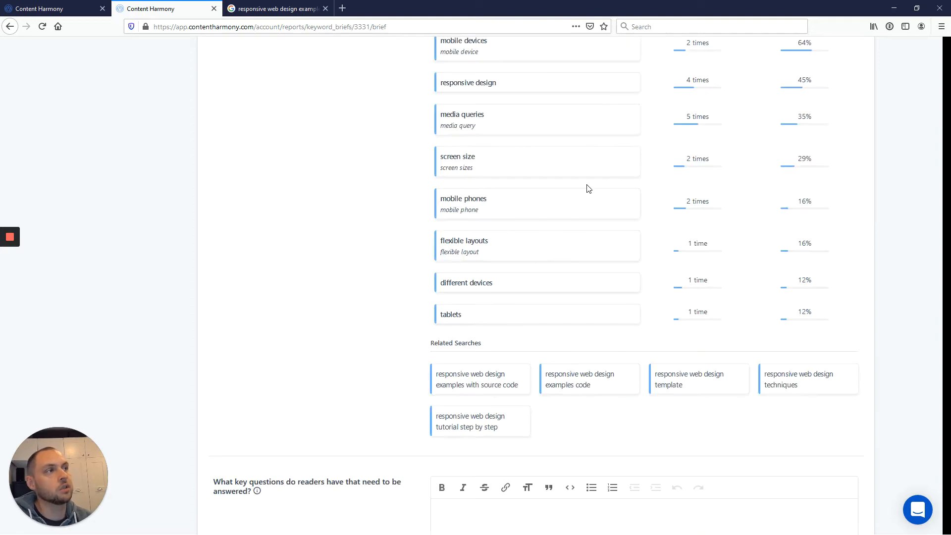
scroll(589, 188, "up", 3)
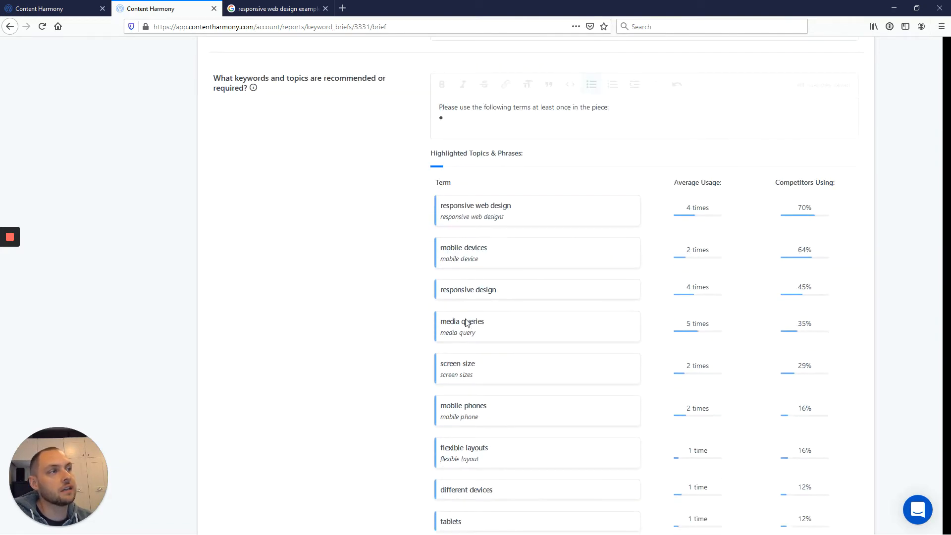
scroll(488, 309, "down", 2)
left_click(482, 313)
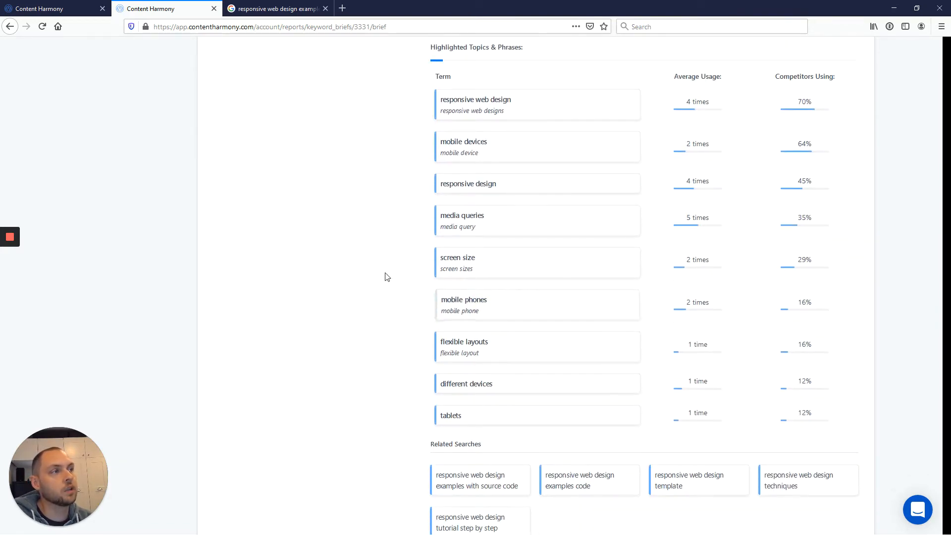
scroll(306, 274, "up", 3)
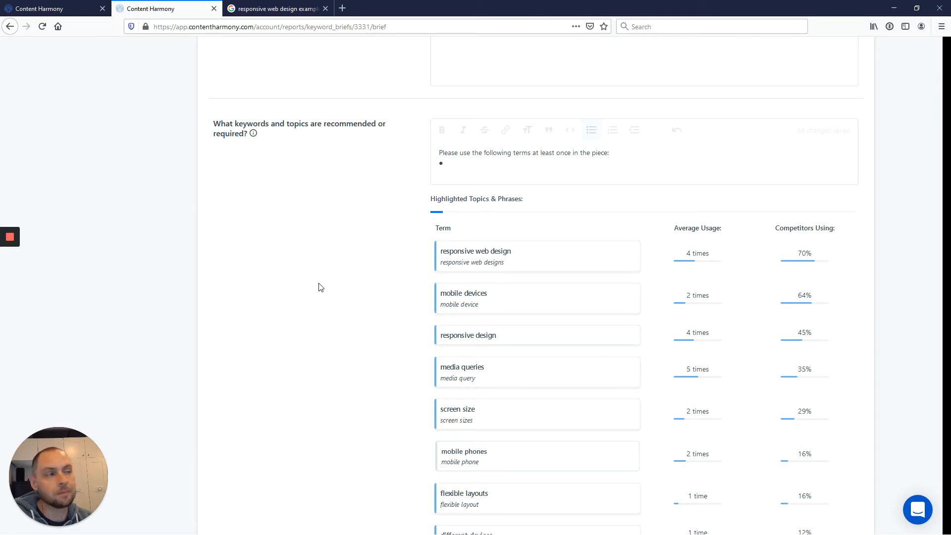
- Open the Keyword Report's Outline analysis and examine the headings of the first-ranked invisionapp.com article
scroll(319, 286, "up", 8)
left_click(474, 204)
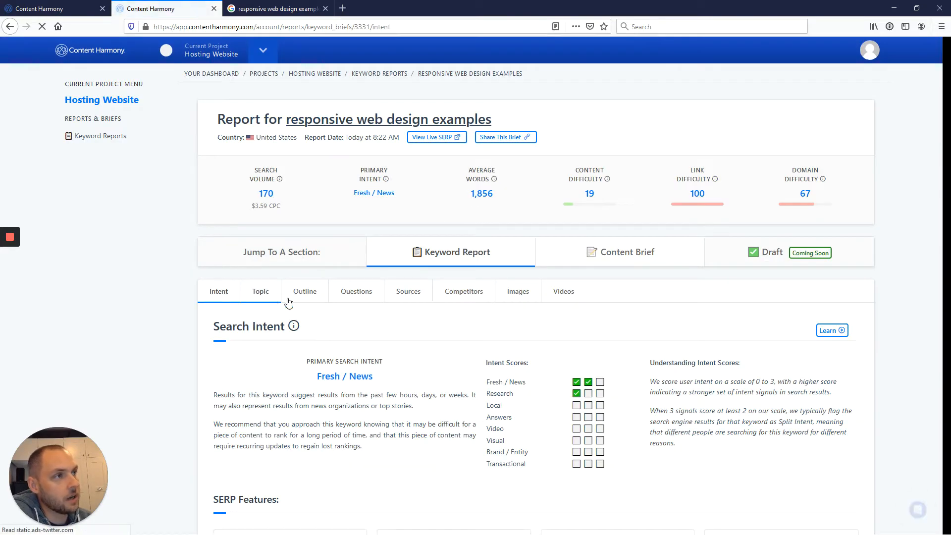
left_click(305, 296)
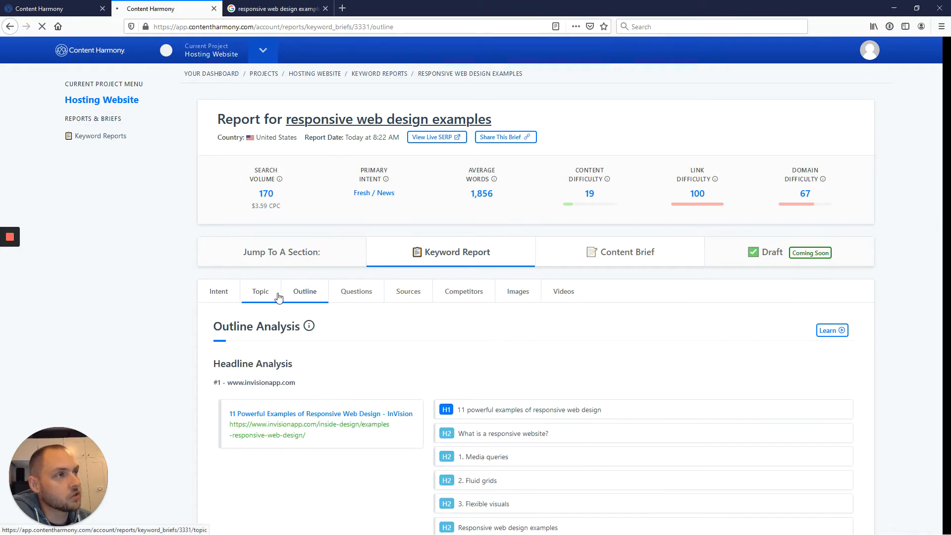
scroll(308, 320, "down", 2)
scroll(306, 321, "down", 1)
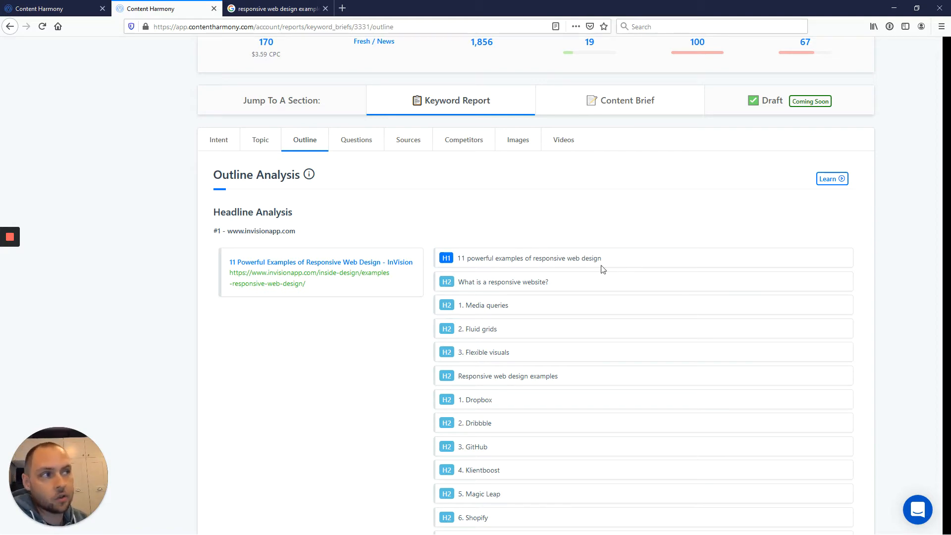
scroll(484, 260, "up", 3)
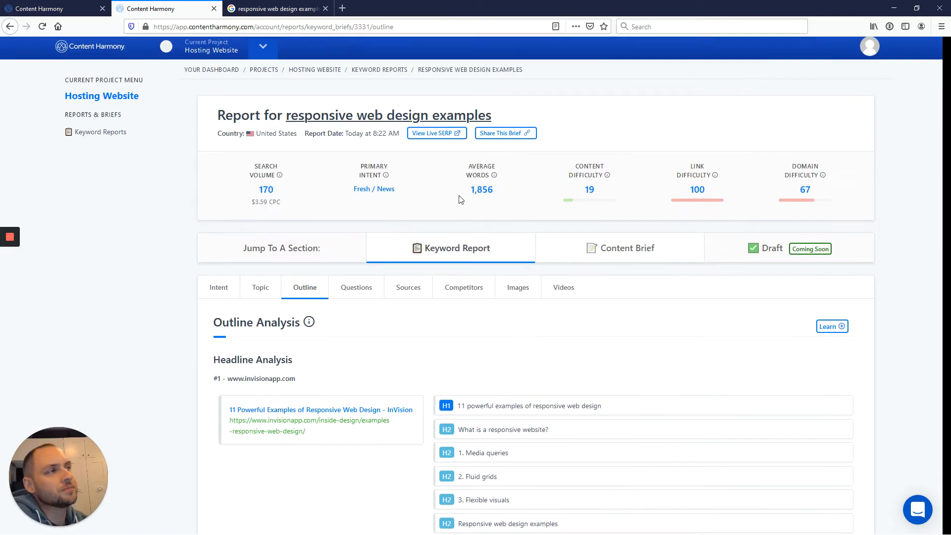
left_click_drag(506, 121, 285, 119)
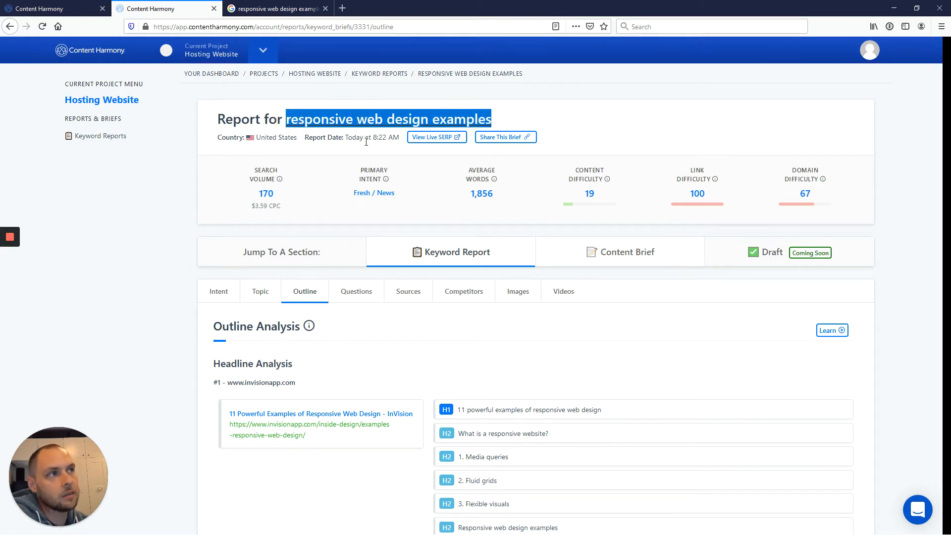
scroll(168, 203, "down", 4)
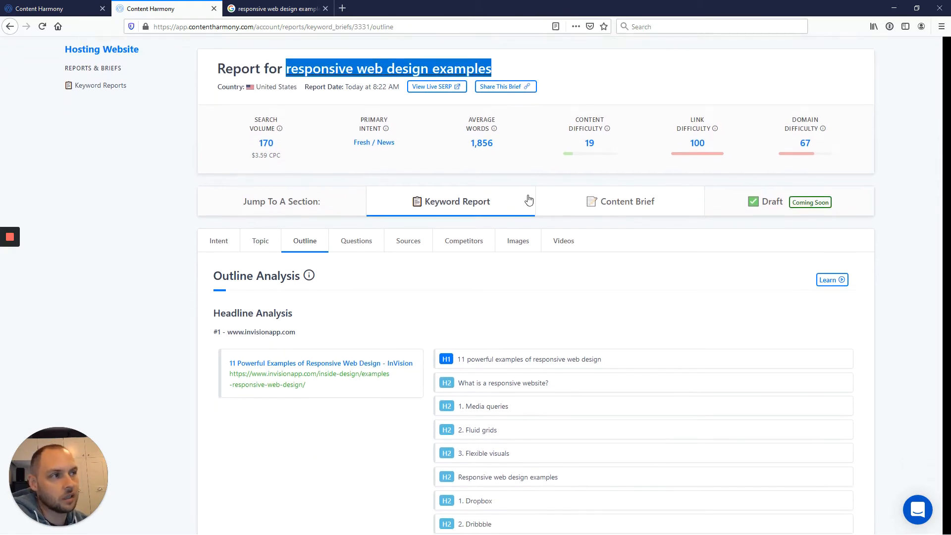
left_click_drag(465, 256, 567, 534)
left_click(284, 352)
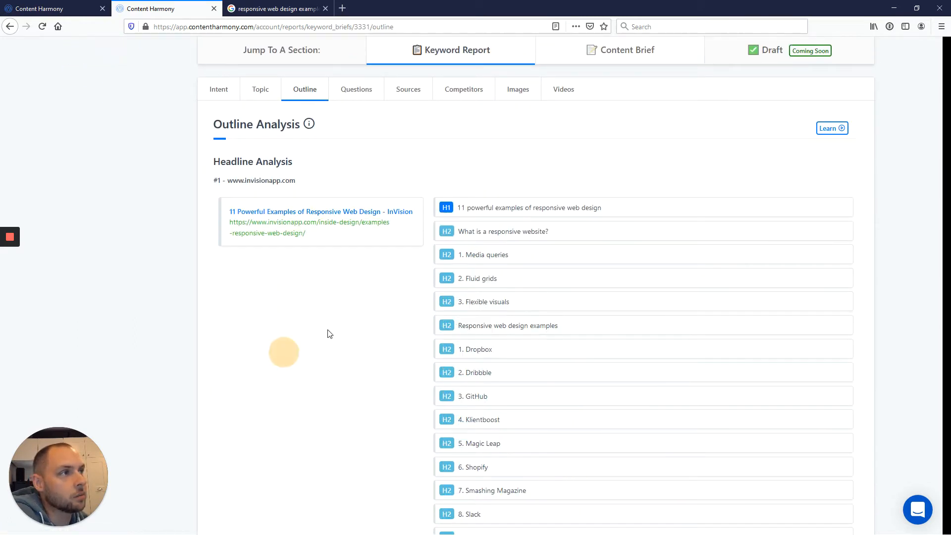
scroll(484, 293, "down", 1)
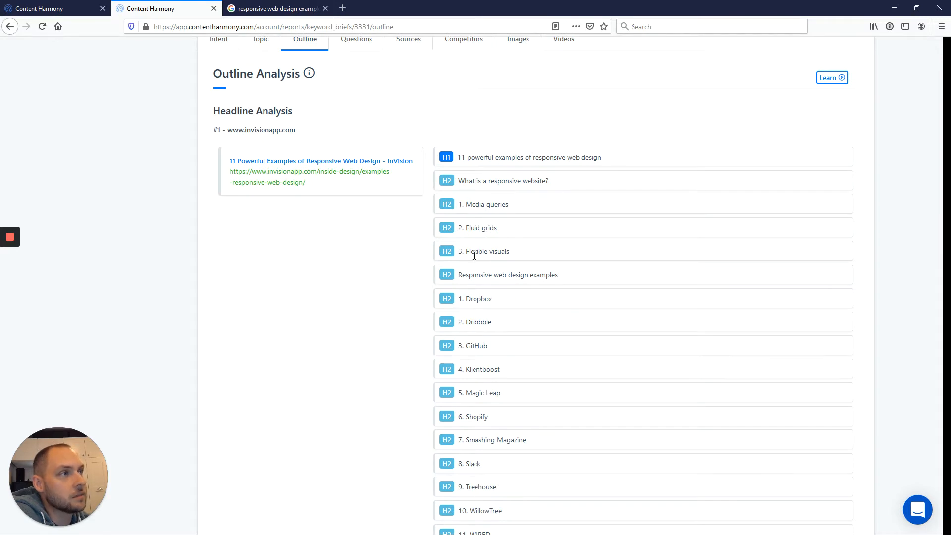
scroll(491, 292, "down", 2)
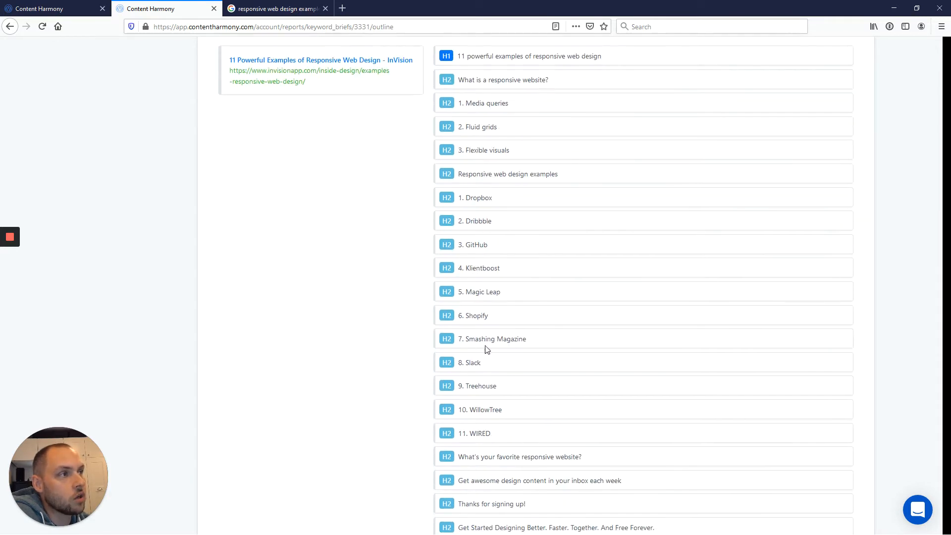
scroll(486, 427, "down", 2)
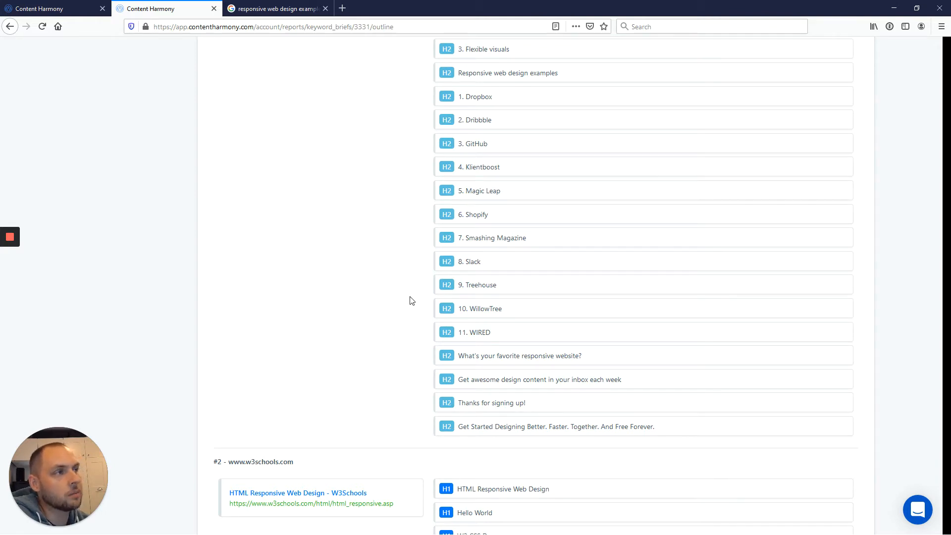
- Review the H1 and H2 headings of the remaining ranked pages, from w3schools.com through dtelepathy.com
scroll(410, 300, "down", 10)
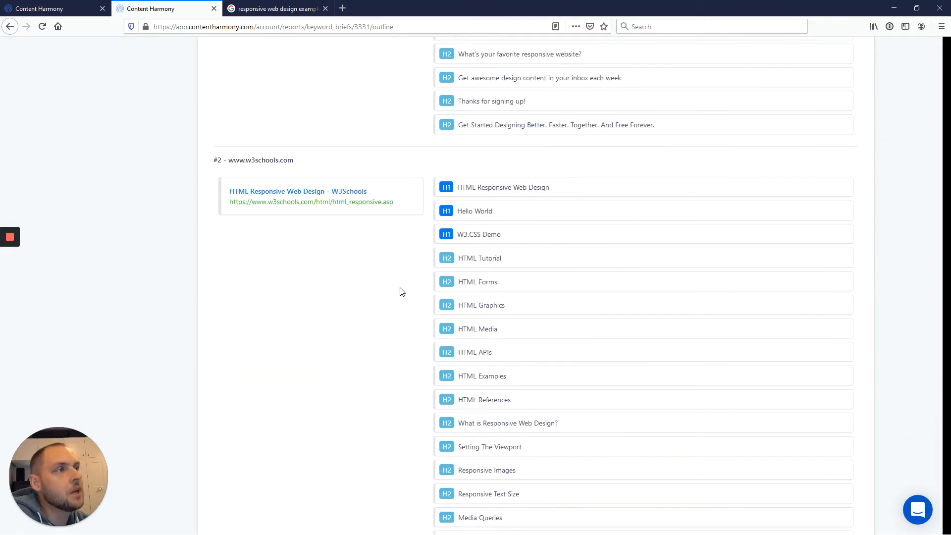
scroll(439, 246, "down", 10)
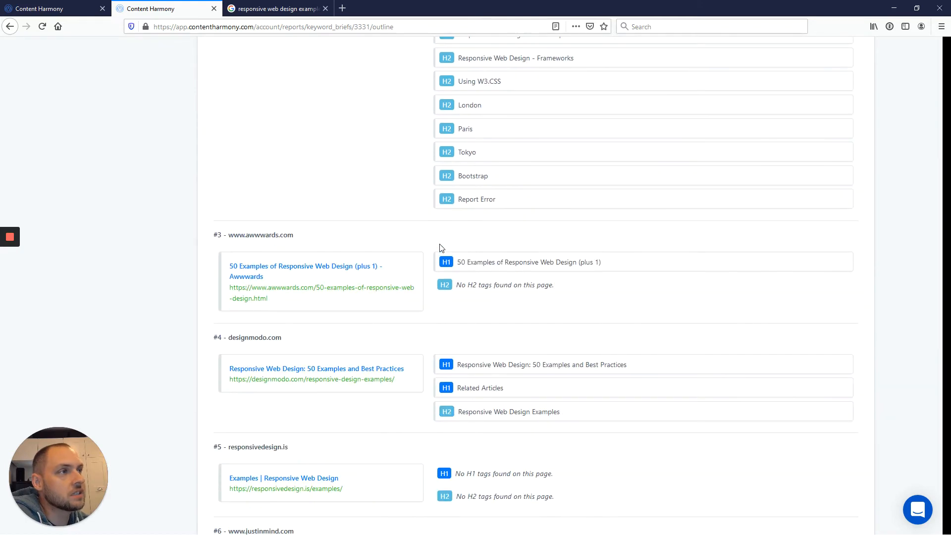
scroll(442, 247, "down", 5)
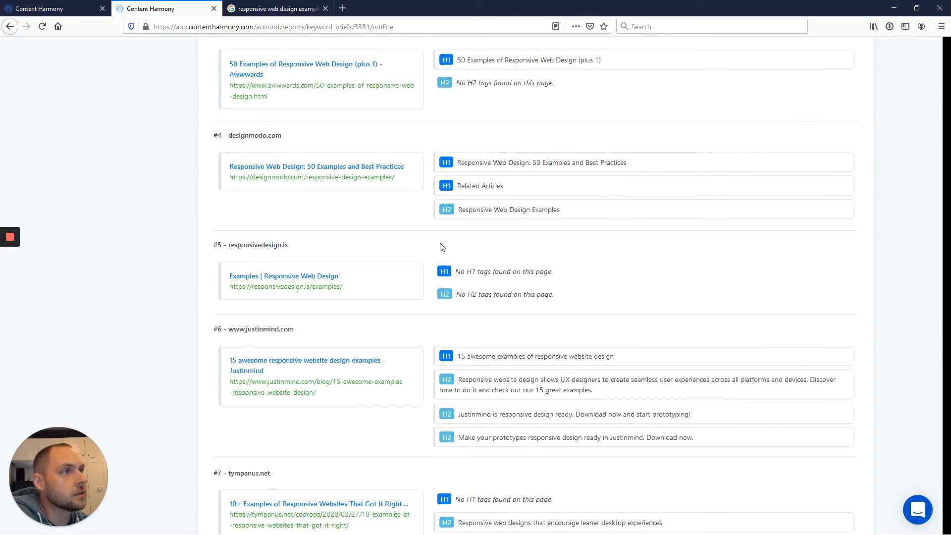
scroll(444, 240, "down", 7)
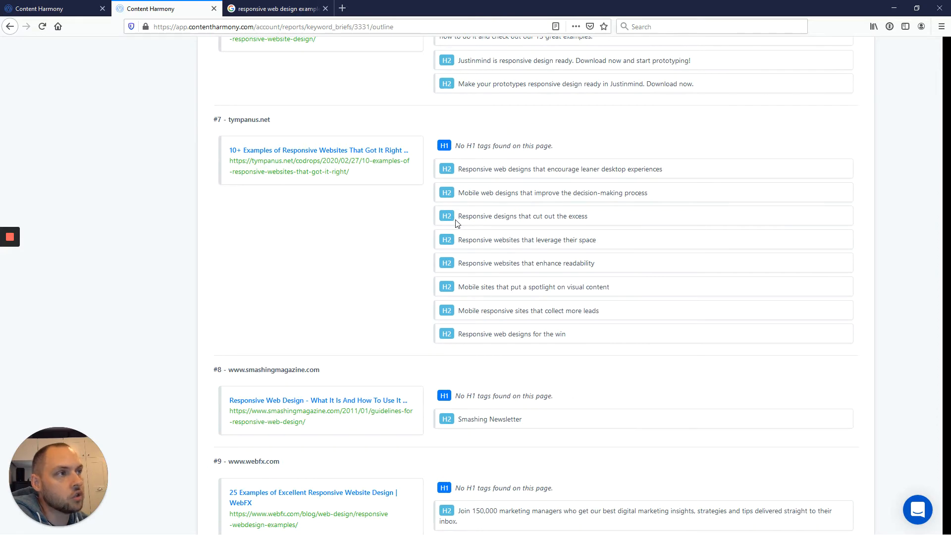
scroll(456, 223, "down", 4)
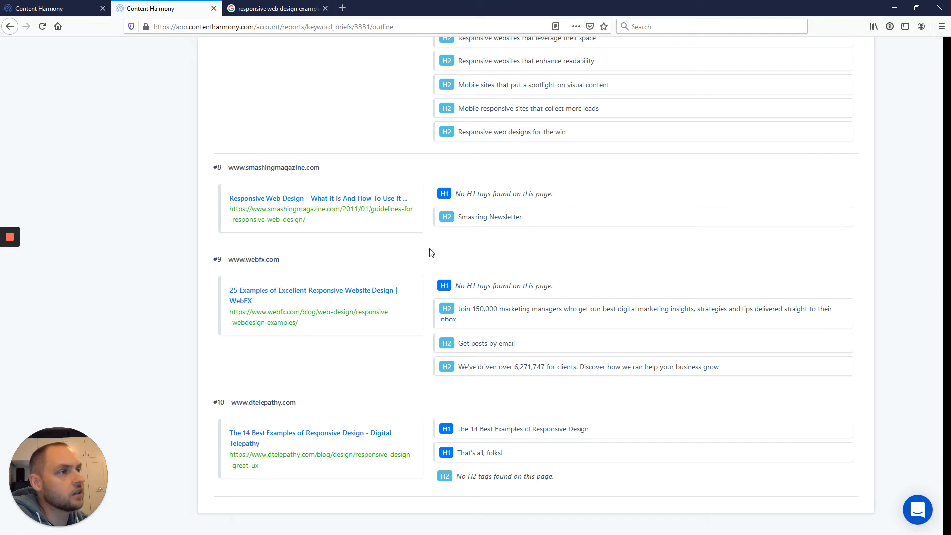
scroll(430, 253, "down", 1)
scroll(486, 495, "up", 20)
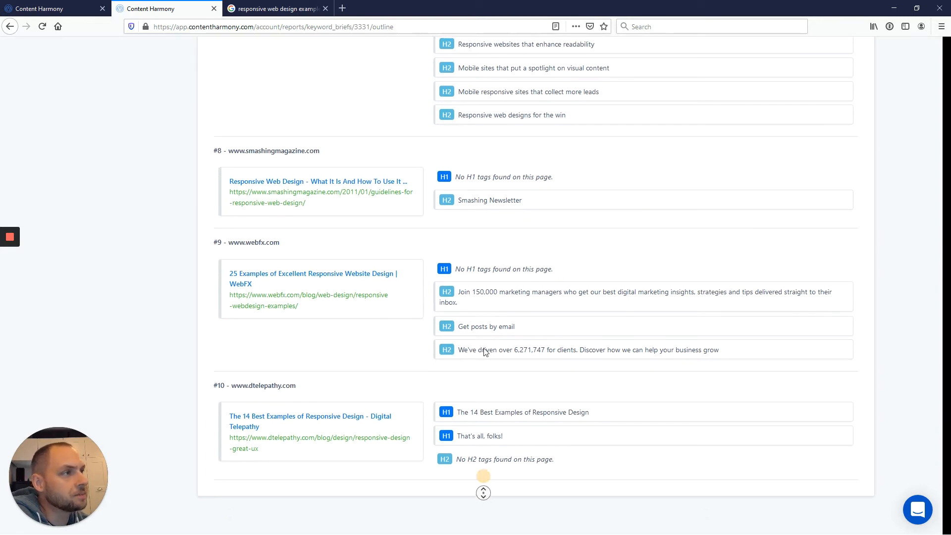
- In the report's Questions analysis, select "What does responsive design mean?" and "What is responsive web design examples?"
left_click(367, 293)
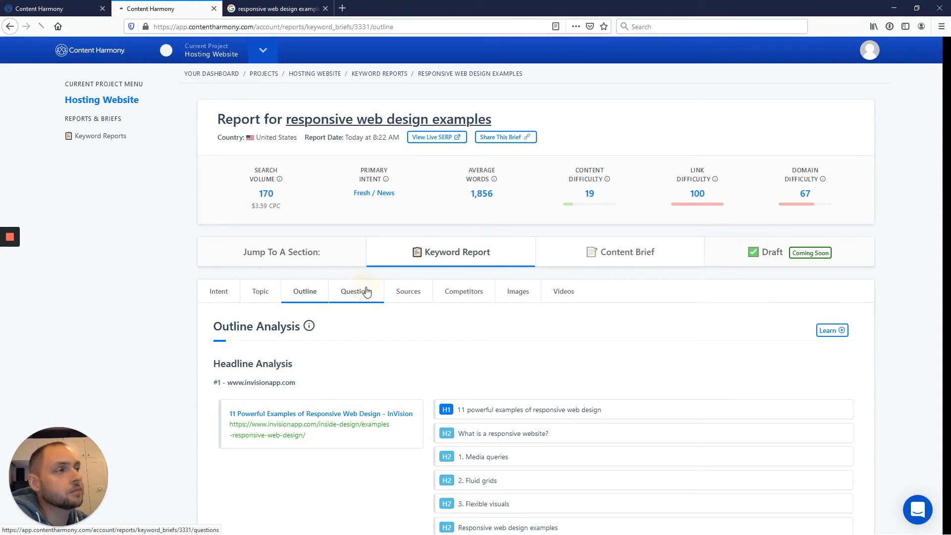
scroll(350, 337, "down", 4)
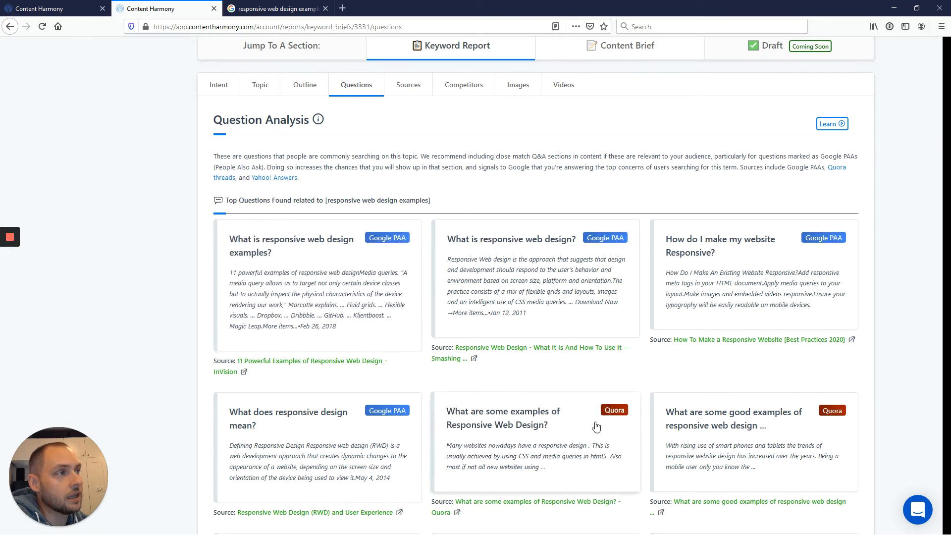
scroll(614, 386, "down", 1)
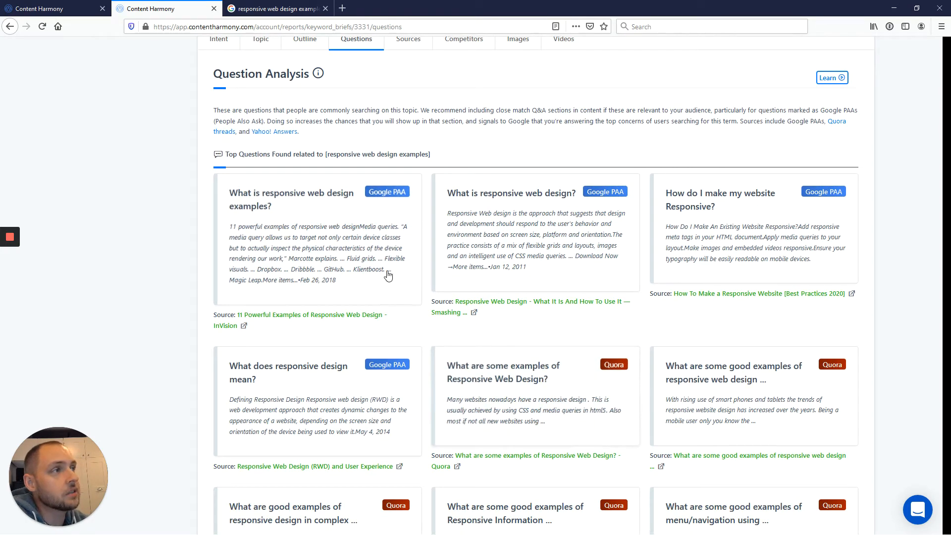
left_click(329, 408)
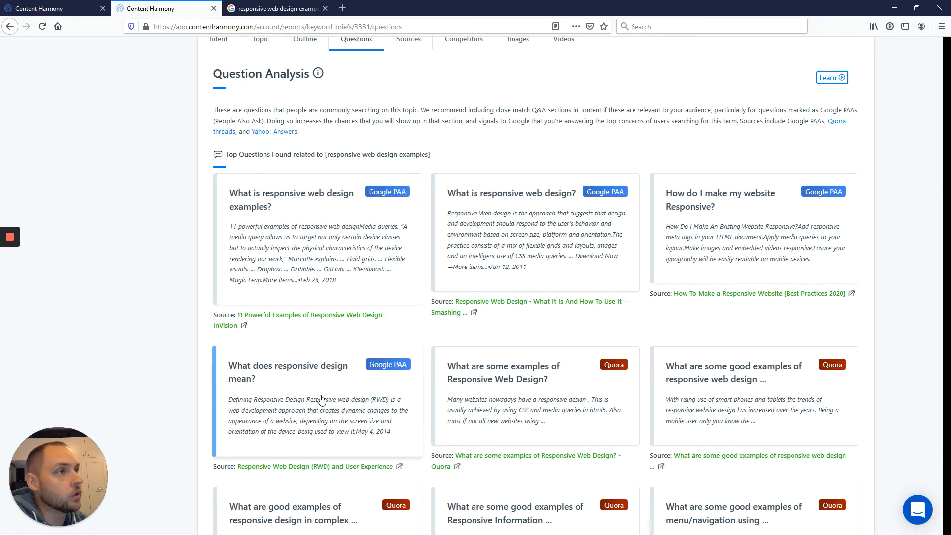
left_click(336, 241)
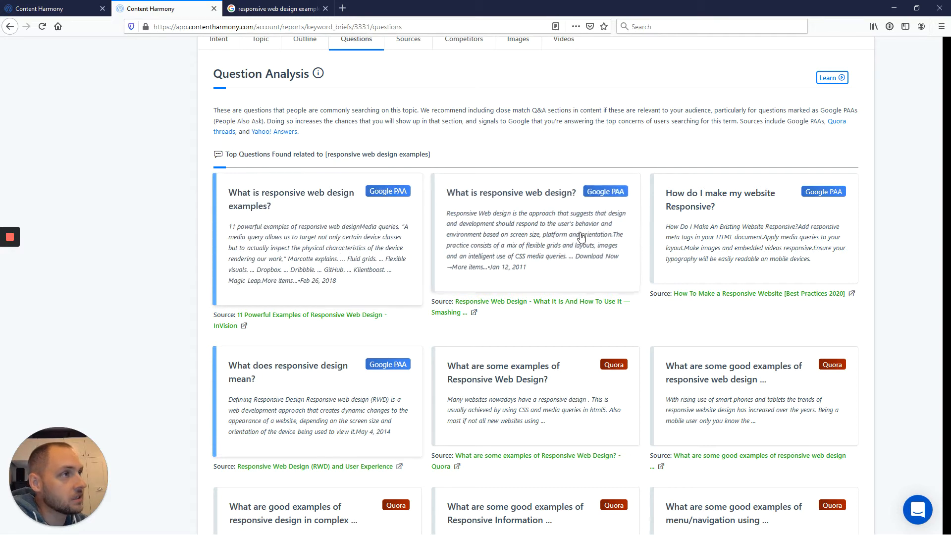
- Select the questions "How do I make my website Responsive?", "What are some examples of Responsive Web Design?" and "What are good examples of responsive design in complex ..."
left_click(725, 234)
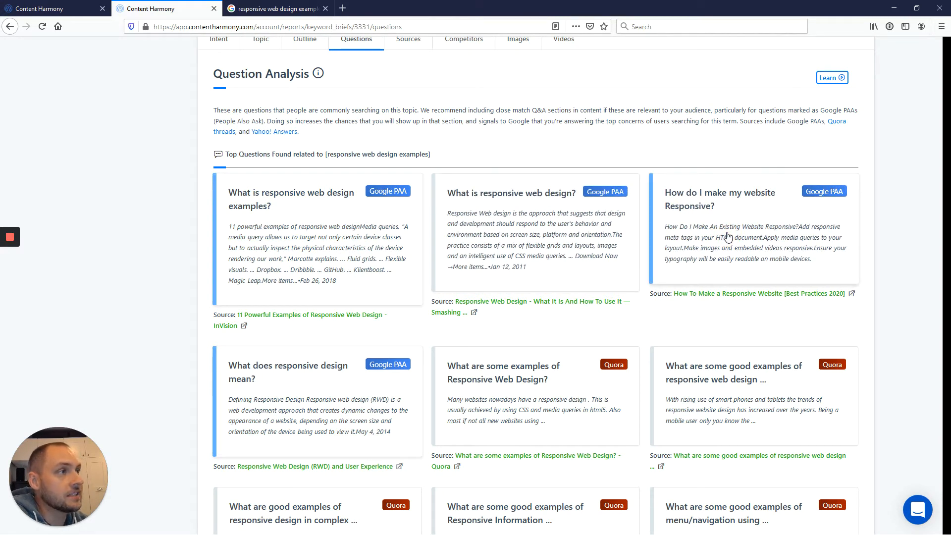
scroll(727, 235, "down", 3)
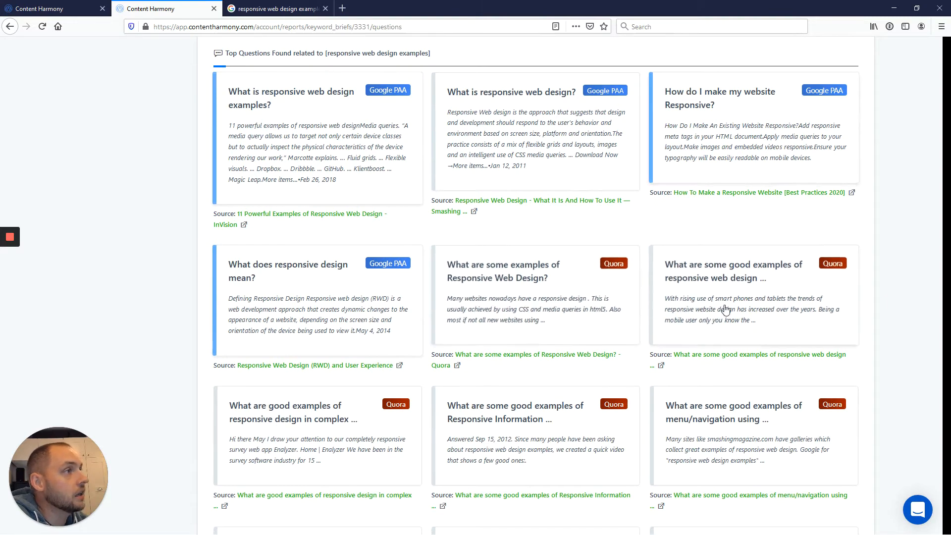
left_click(555, 317)
left_click(549, 158)
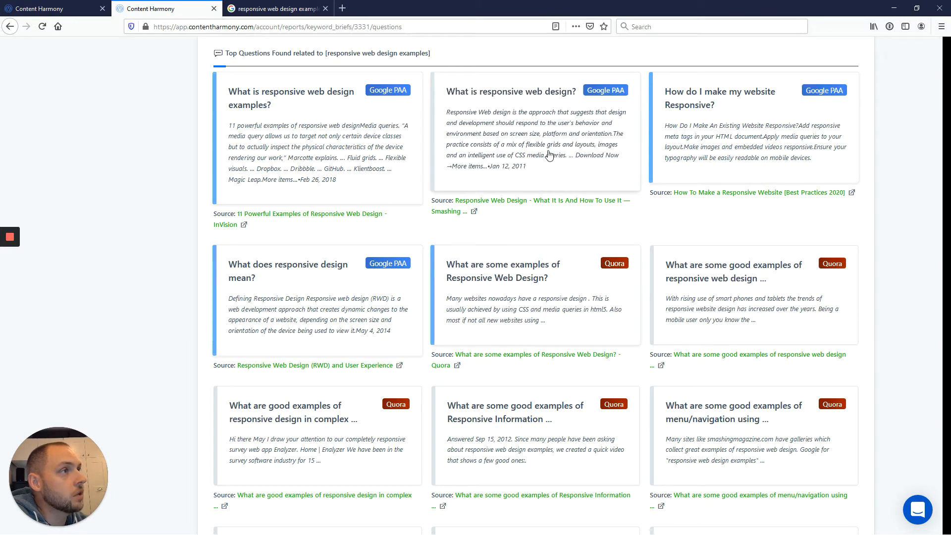
scroll(446, 347, "down", 2)
left_click(355, 389)
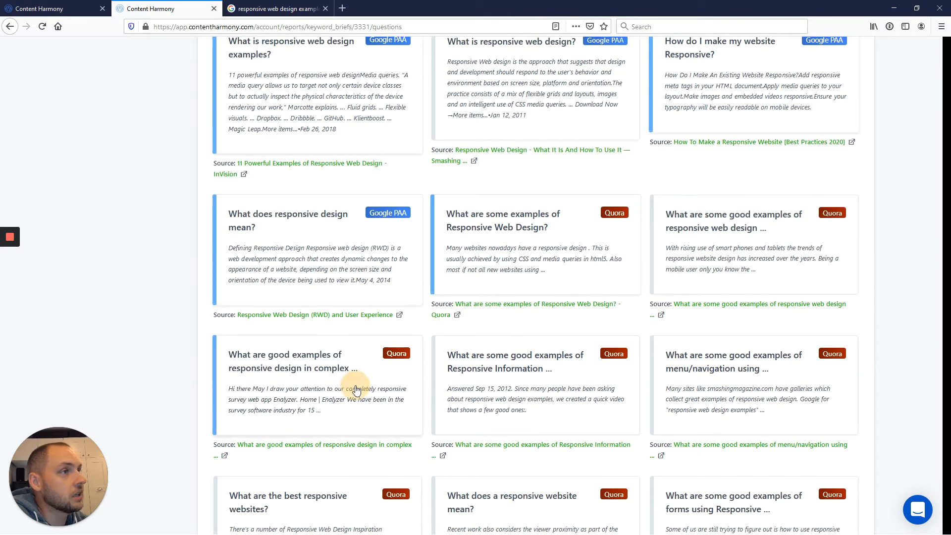
- Review the remaining Quora and Yahoo! Answers questions in the Question Analysis
scroll(556, 394, "down", 2)
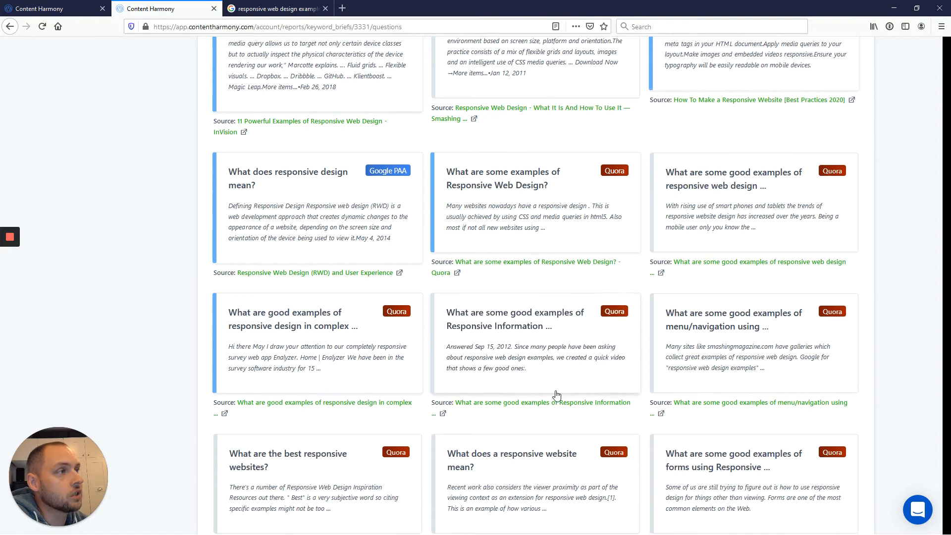
scroll(556, 394, "down", 3)
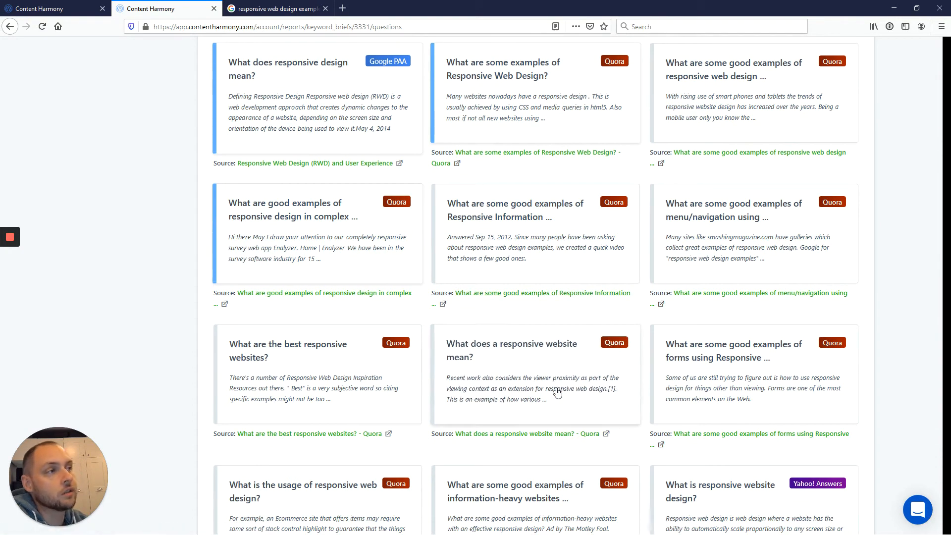
scroll(557, 393, "down", 1)
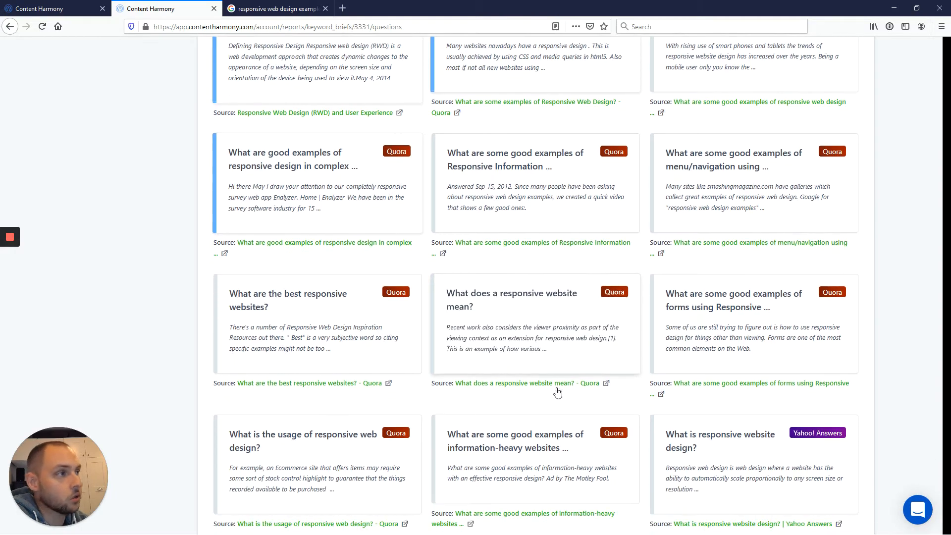
scroll(562, 394, "up", 5)
scroll(564, 397, "down", 8)
scroll(563, 396, "down", 5)
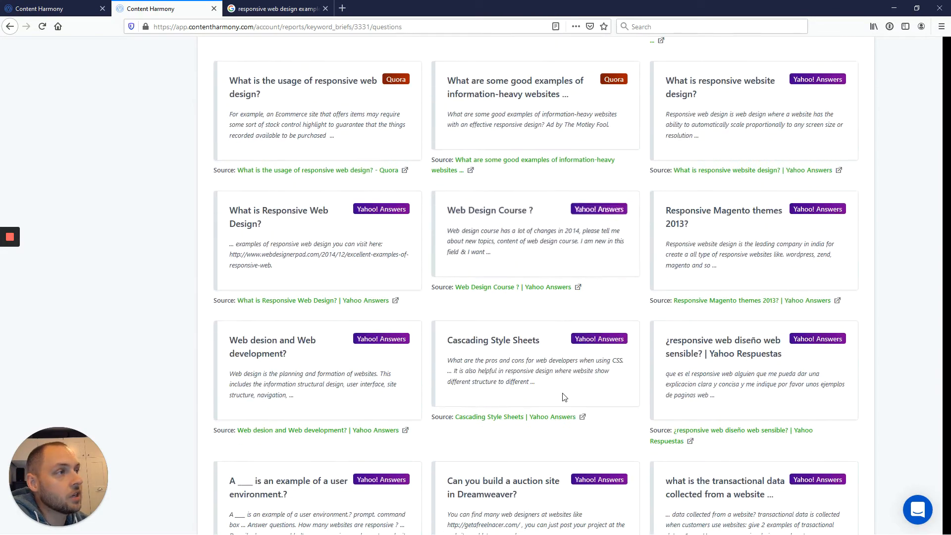
scroll(879, 442, "up", 2)
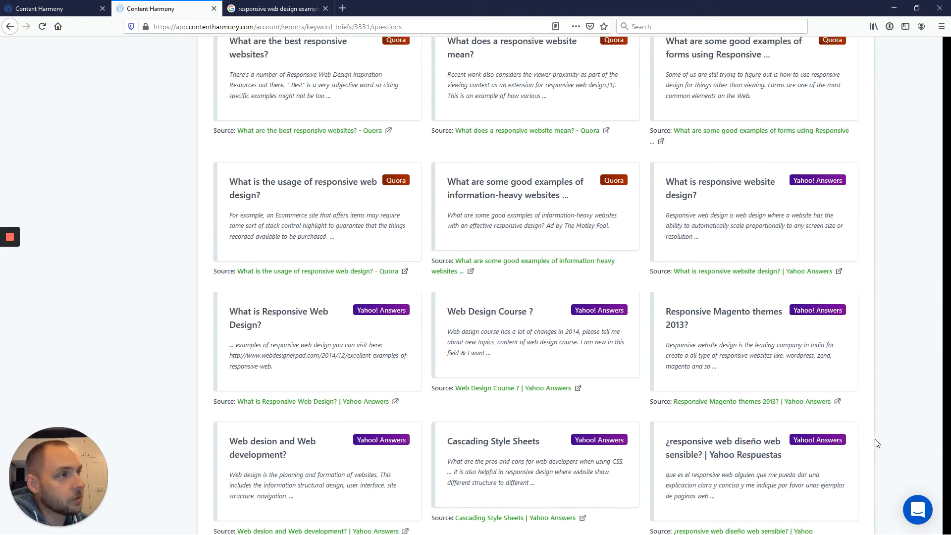
scroll(876, 442, "up", 10)
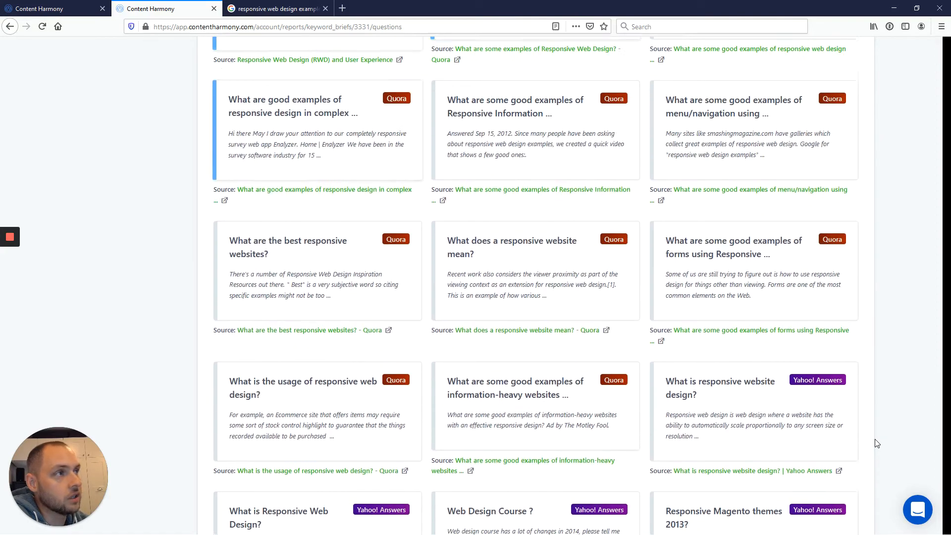
scroll(614, 302, "up", 6)
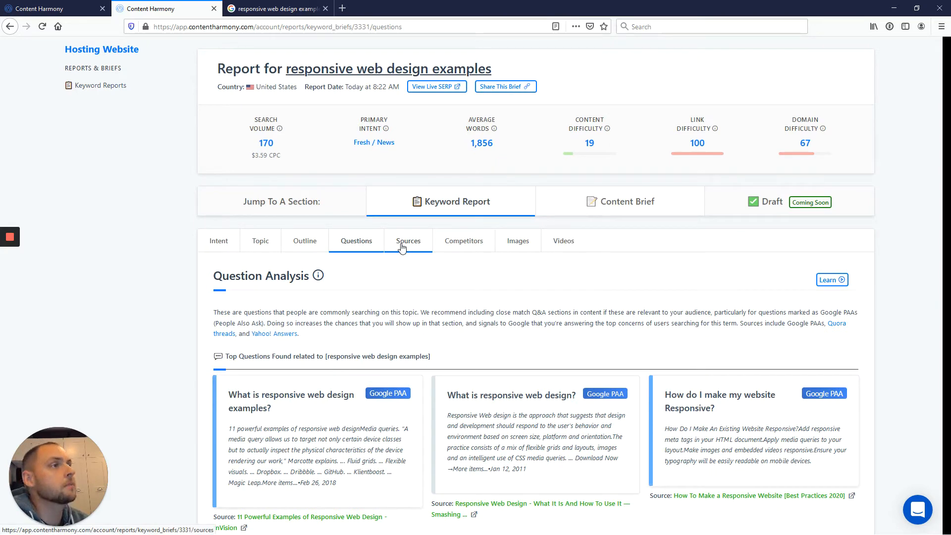
- Open the report's Sources analysis and select the alistapart.com/articles/responsive-web-design/ link among the top links used
left_click(402, 246)
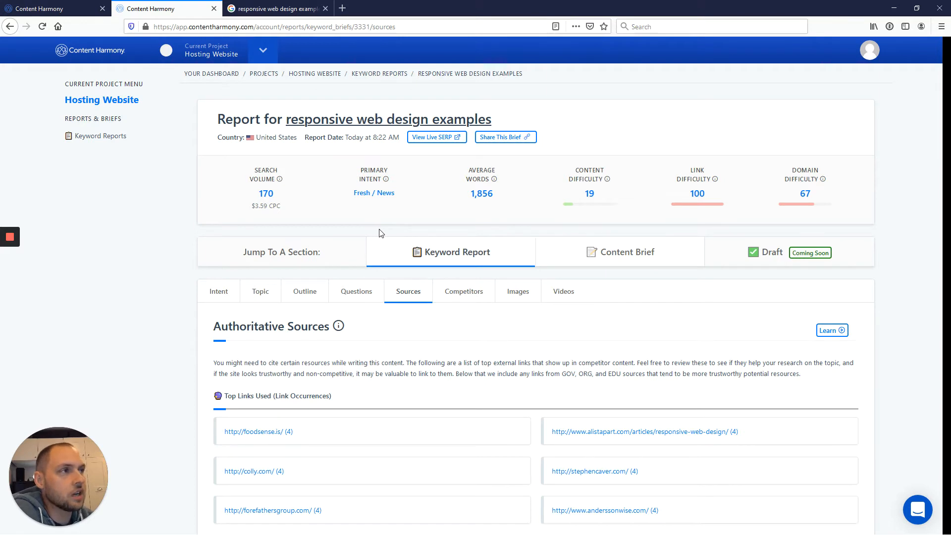
scroll(385, 235, "down", 3)
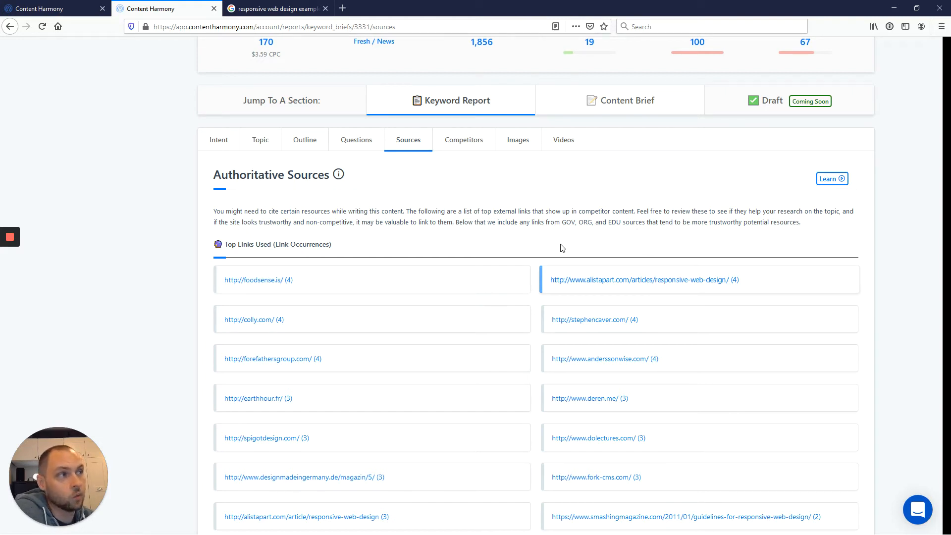
scroll(553, 243, "up", 3)
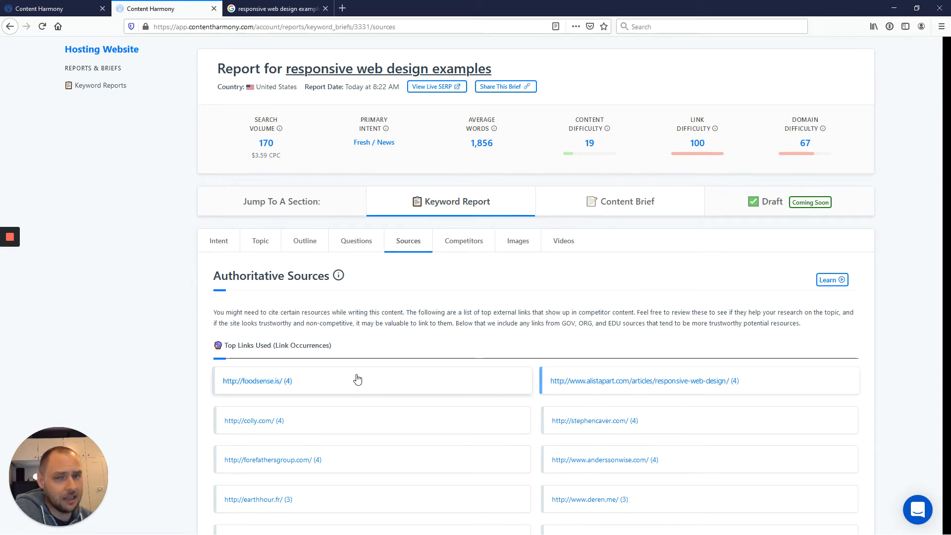
- Select the smashingmagazine.com guidelines for responsive web design and the zomigi.com flexible layouts article as sources
scroll(358, 367, "down", 2)
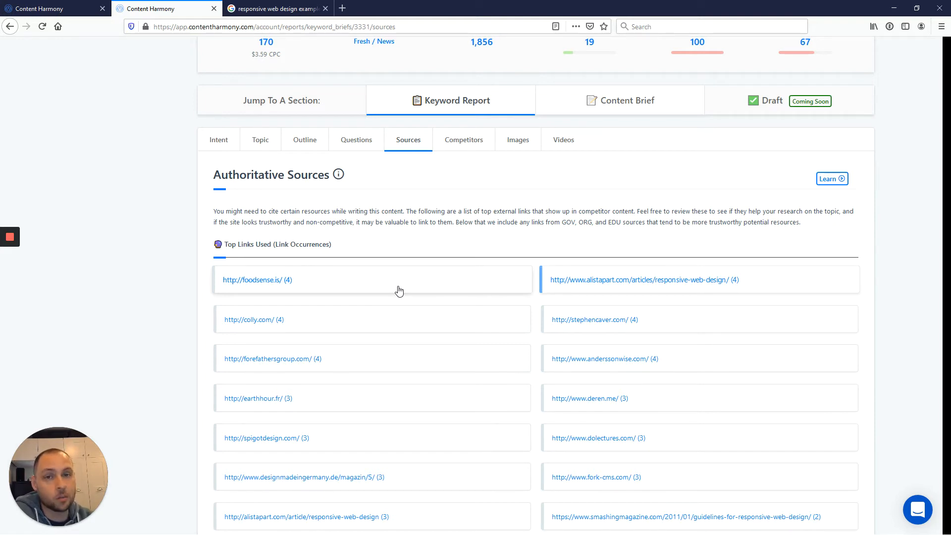
scroll(398, 291, "down", 2)
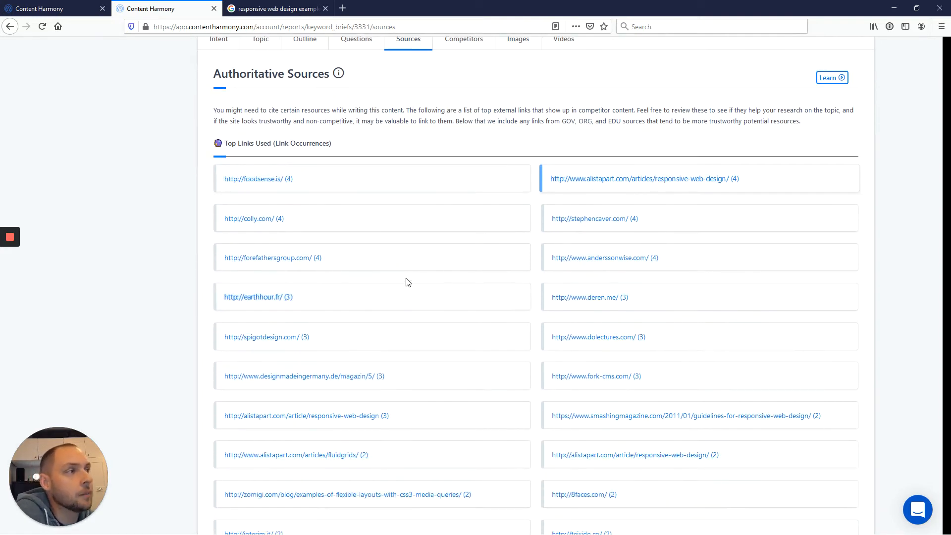
scroll(489, 280, "down", 2)
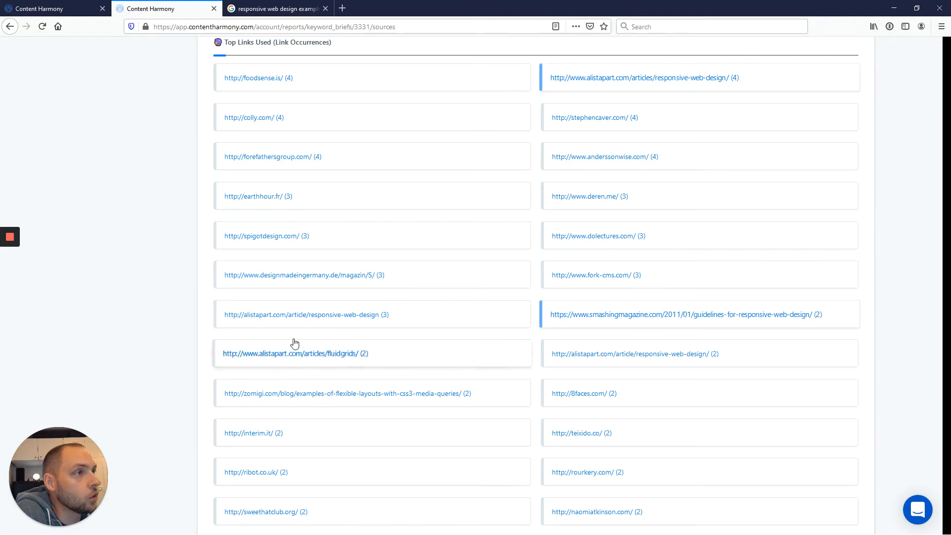
scroll(421, 312, "down", 2)
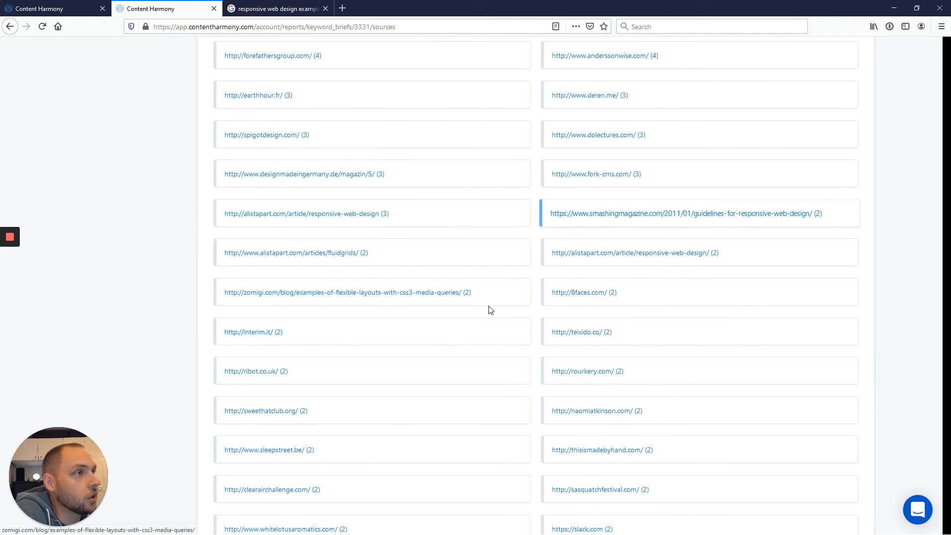
left_click(511, 289)
scroll(482, 333, "down", 3)
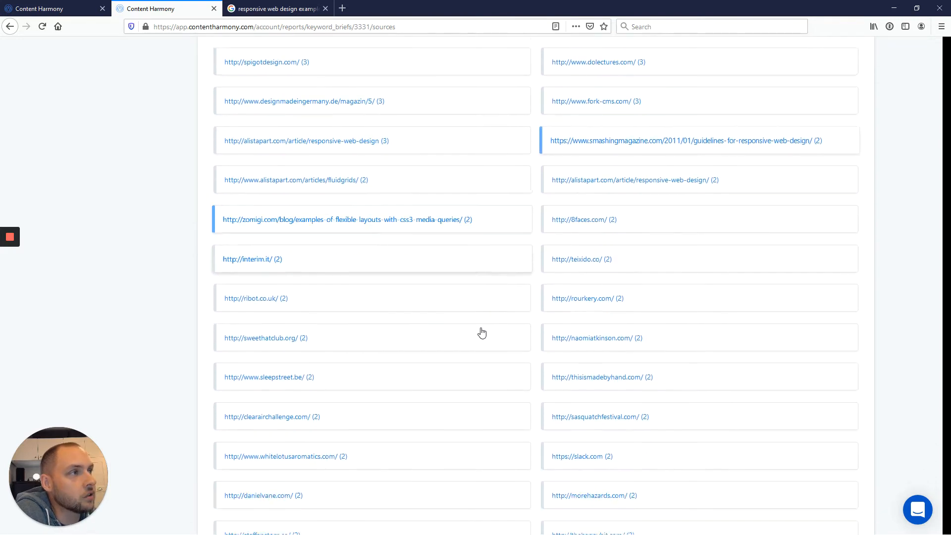
- Review the rest of the top links used and the Top Internal Link Targets section
scroll(482, 333, "down", 7)
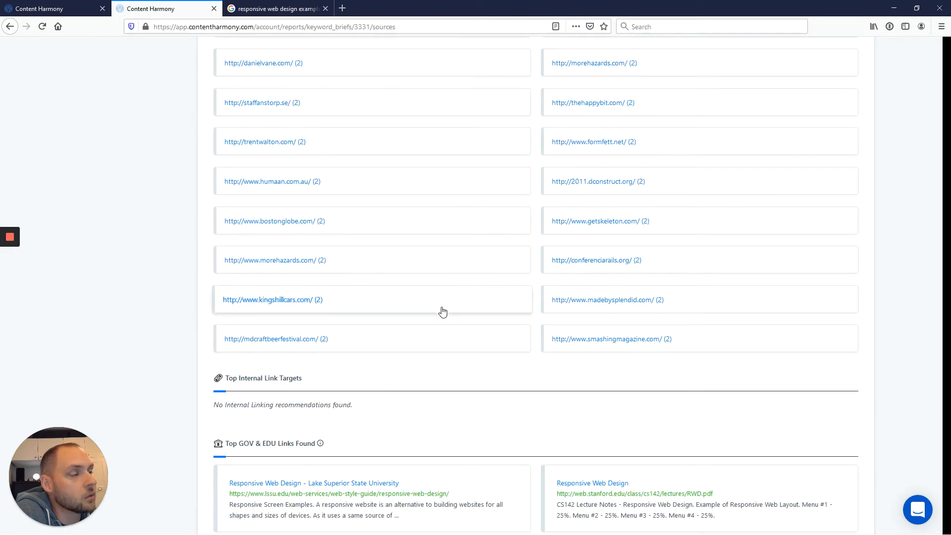
scroll(426, 316, "down", 2)
left_click_drag(228, 281, 357, 307)
left_click(360, 309)
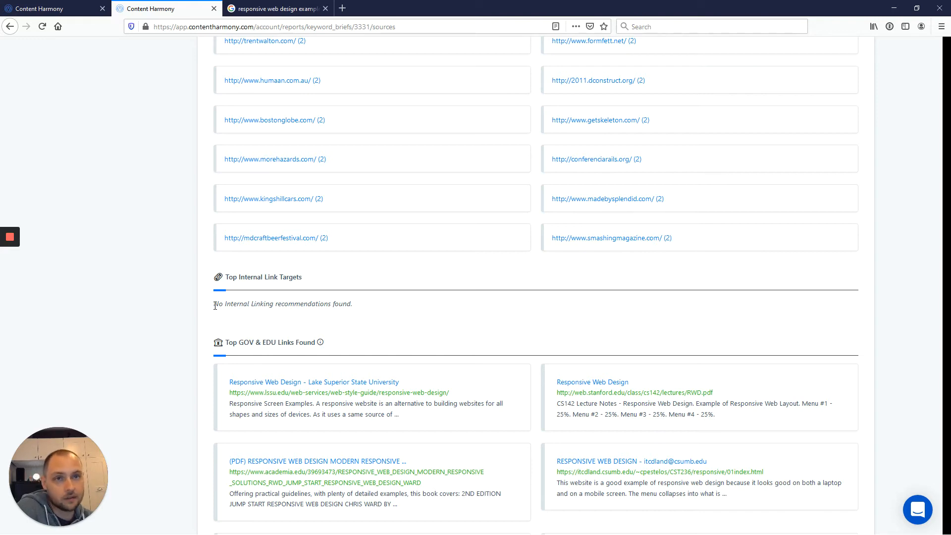
- Among the top GOV and EDU links, select Stanford's CS142 Responsive Web Design lecture notes and open RWD.pdf in a new tab
scroll(215, 305, "down", 4)
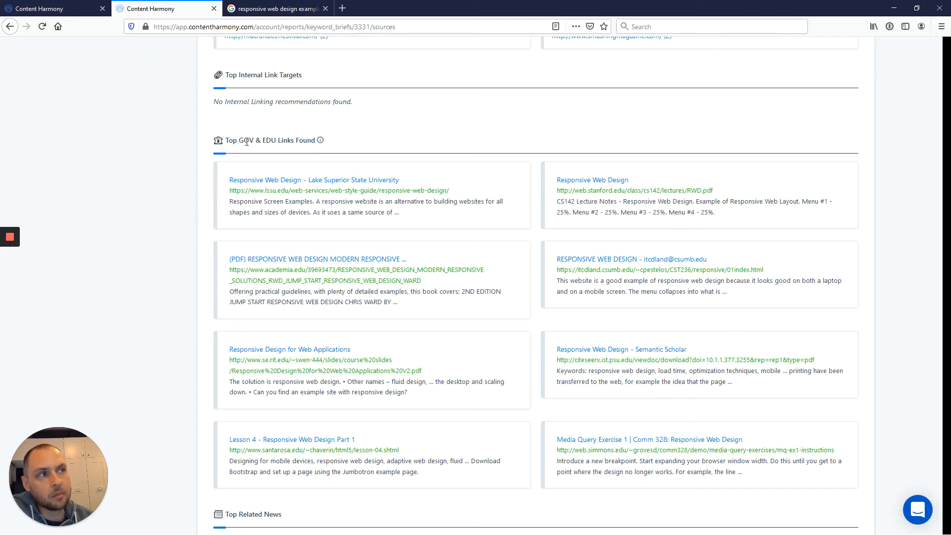
scroll(276, 139, "down", 2)
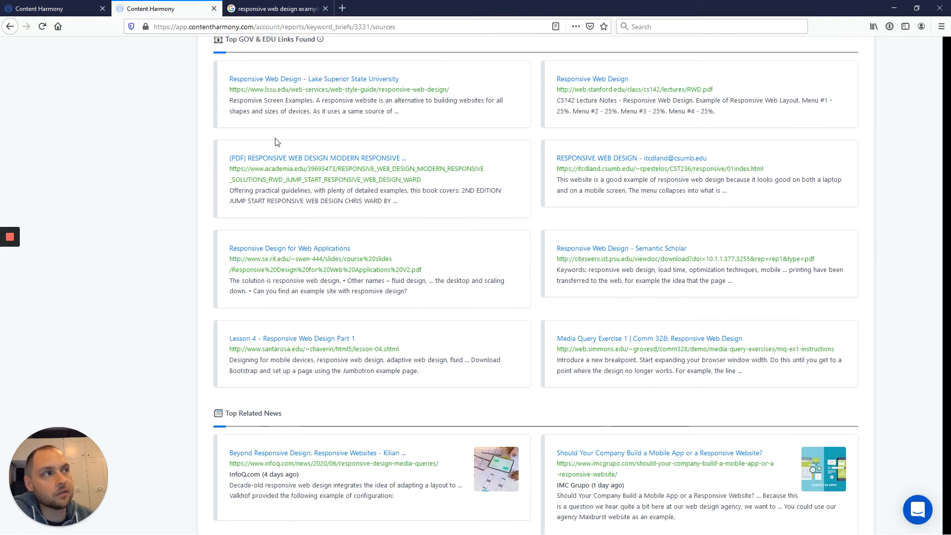
left_click(608, 91)
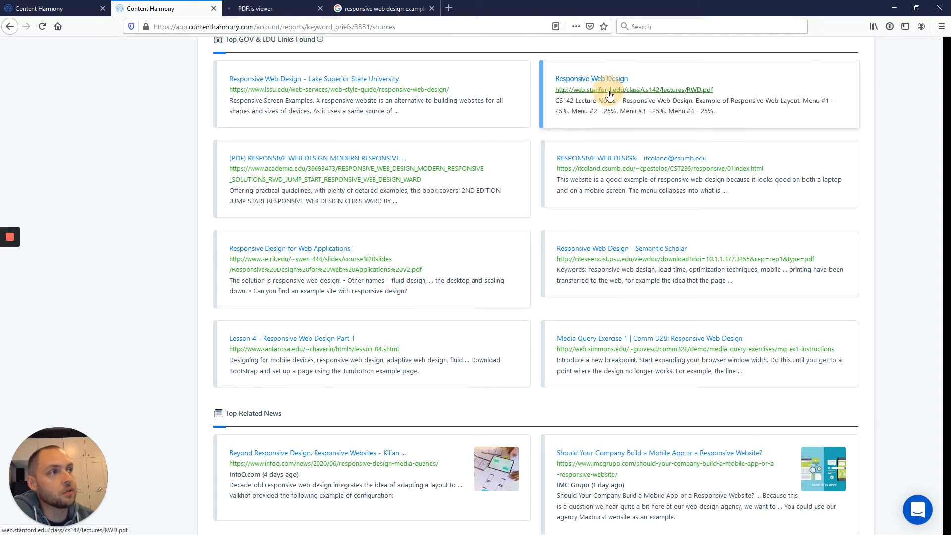
- Read through RWD.pdf, including the CSS Breakpoints and Responsive implementation slides, and close it to return to the report
left_click(286, 9)
scroll(220, 164, "down", 5)
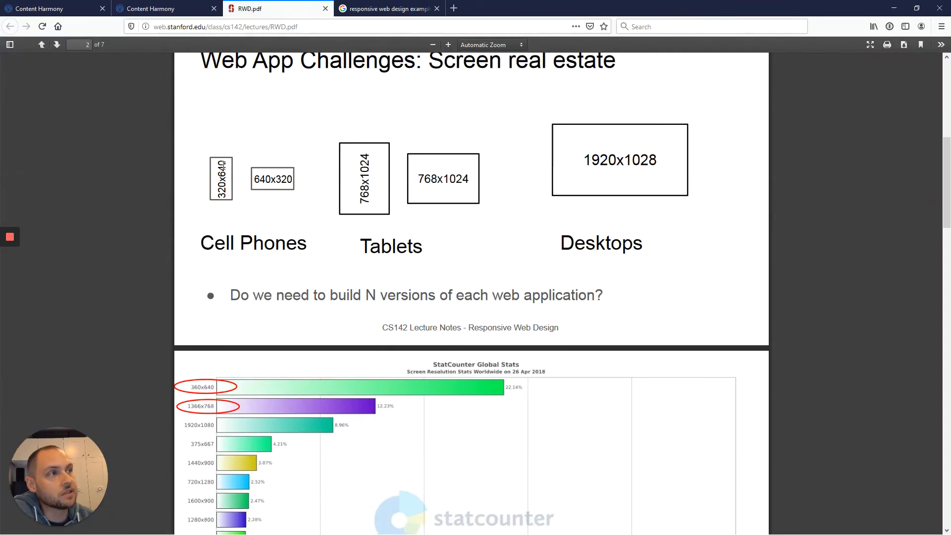
scroll(224, 165, "down", 18)
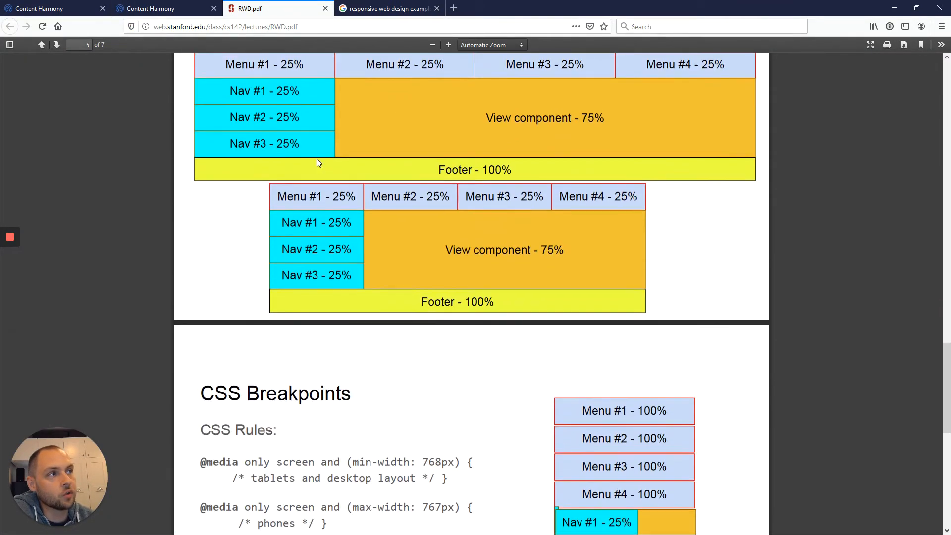
scroll(317, 159, "down", 5)
left_click_drag(247, 156, 376, 313)
left_click(378, 339)
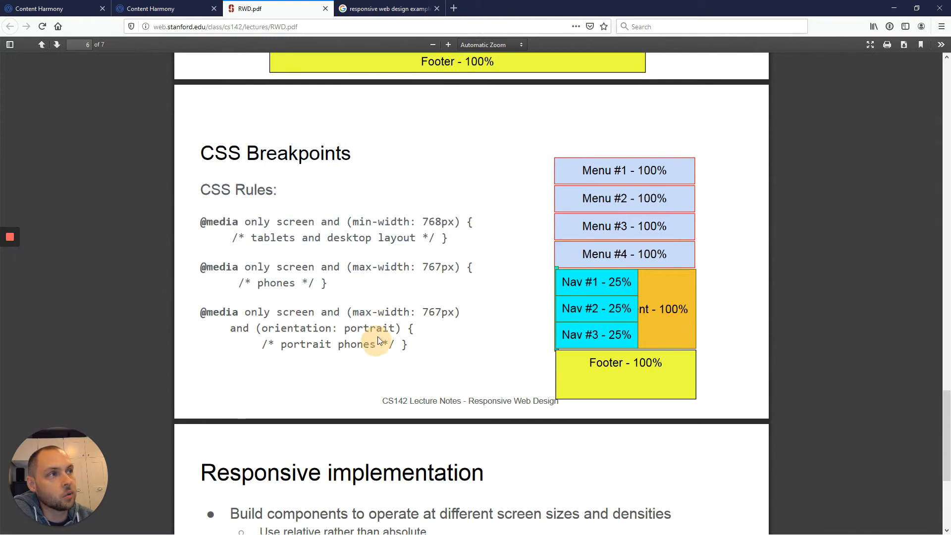
scroll(377, 340, "down", 5)
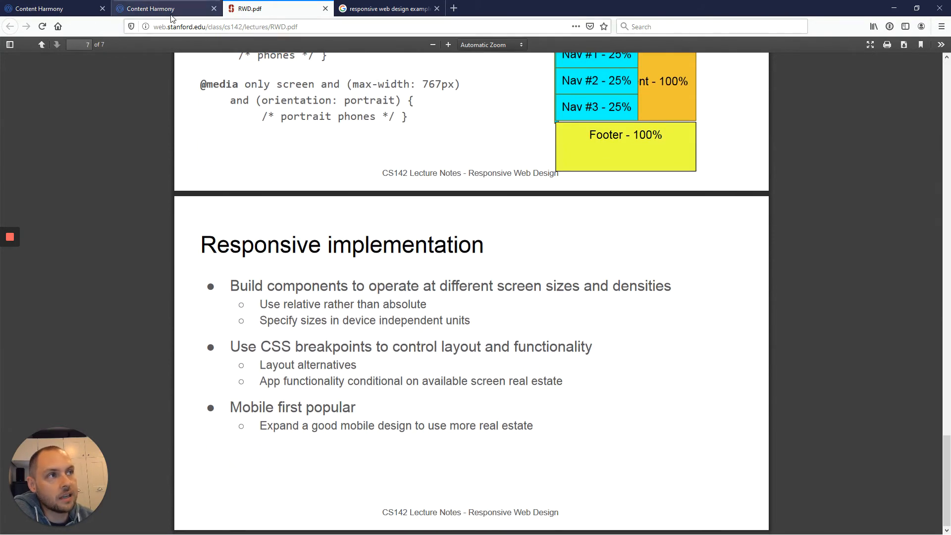
left_click(170, 10)
middle_click(239, 8)
- Examine the Top Related News articles and the Top Books section, and return to the start of the Sources analysis
scroll(173, 305, "down", 3)
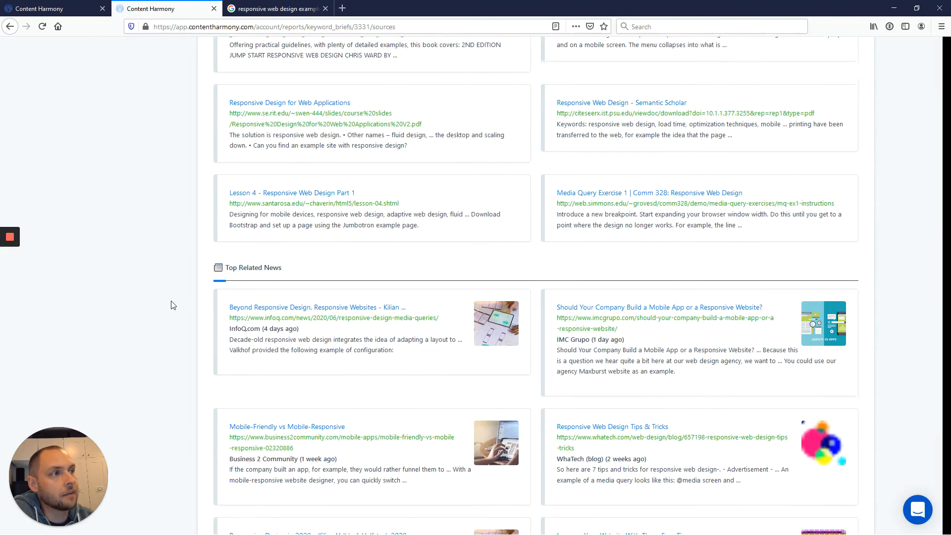
scroll(173, 305, "down", 1)
scroll(183, 236, "down", 5)
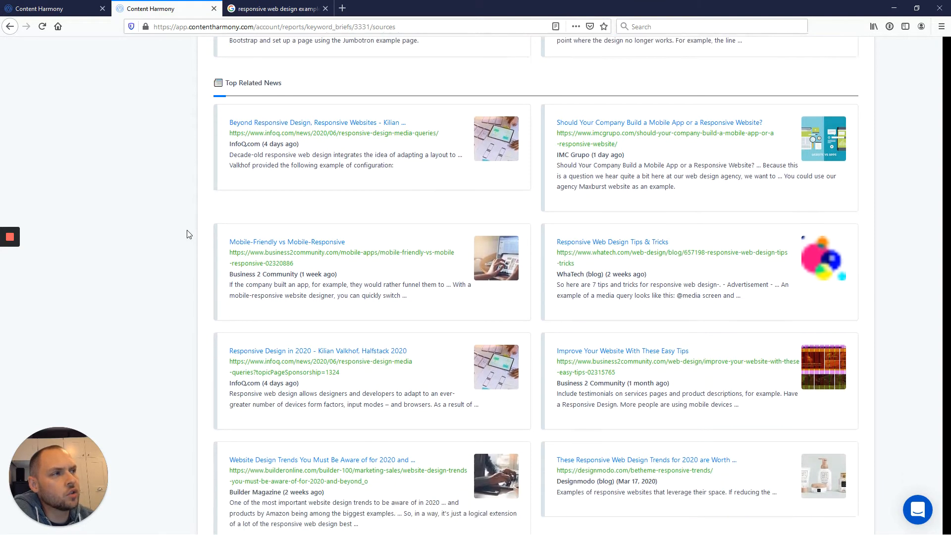
scroll(425, 272, "up", 3)
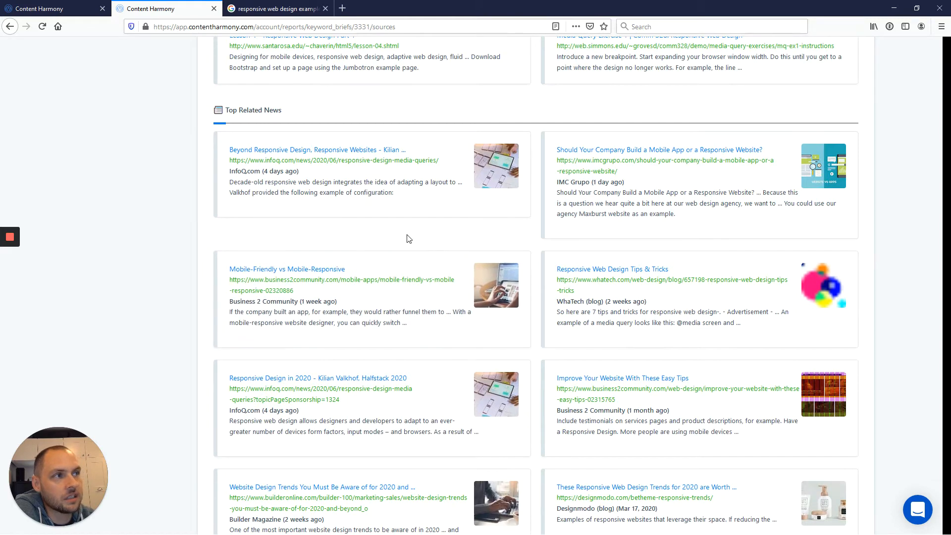
scroll(290, 236, "down", 4)
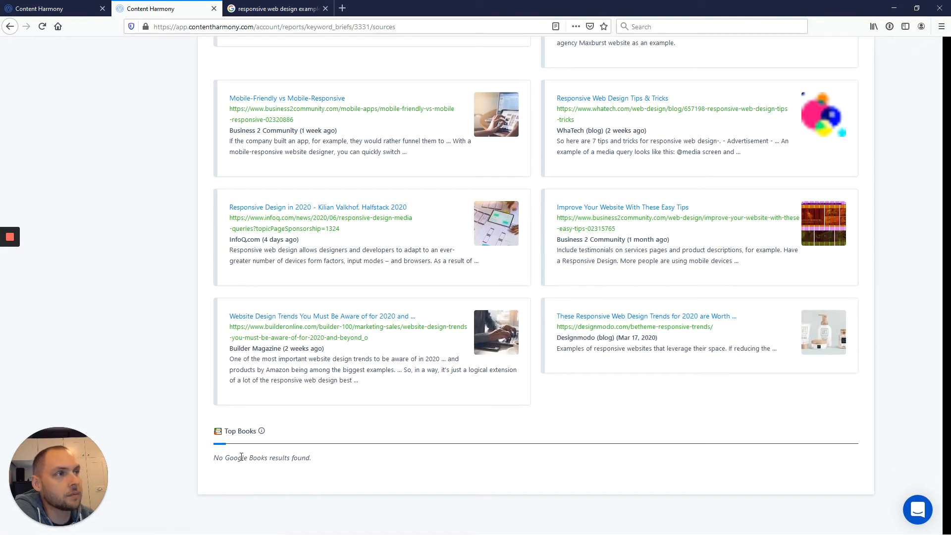
left_click_drag(223, 457, 325, 463)
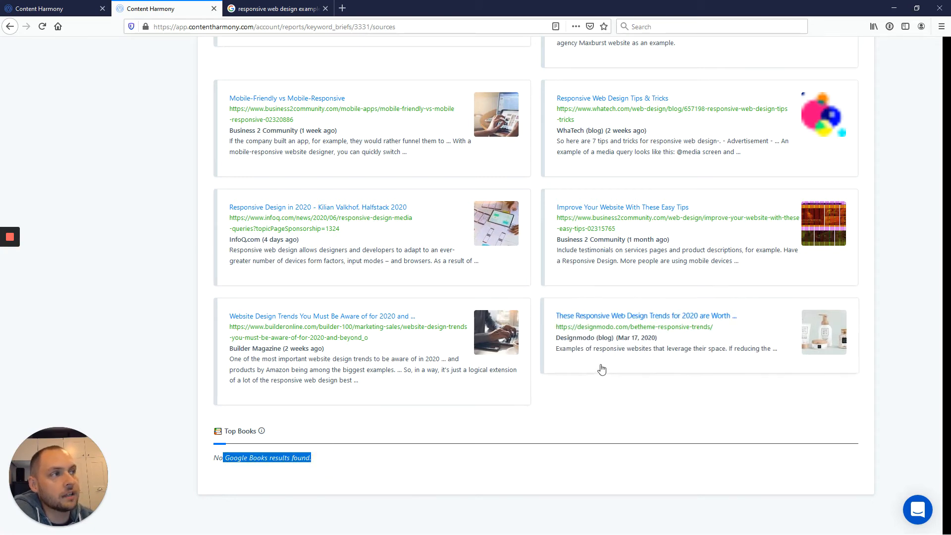
scroll(623, 426, "up", 1)
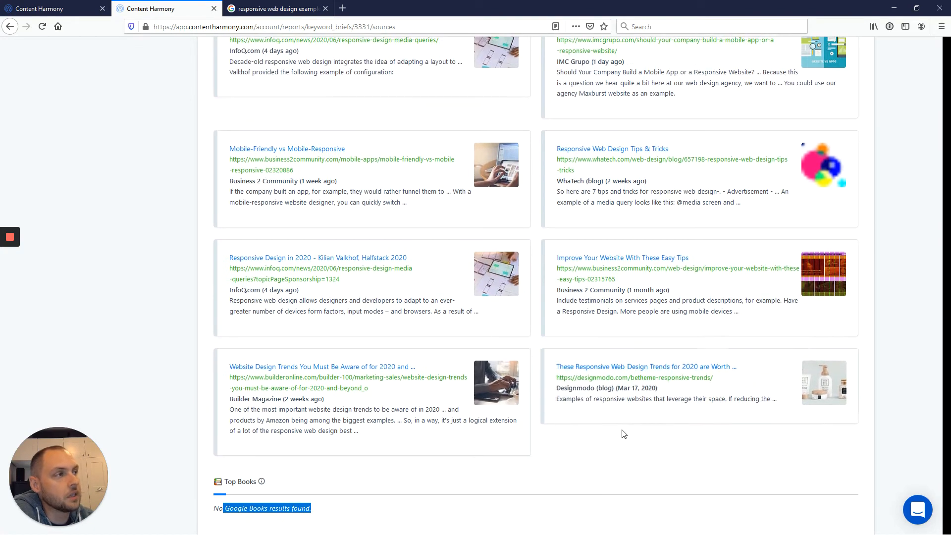
left_click(610, 399)
scroll(572, 499, "up", 1)
scroll(572, 499, "up", 20)
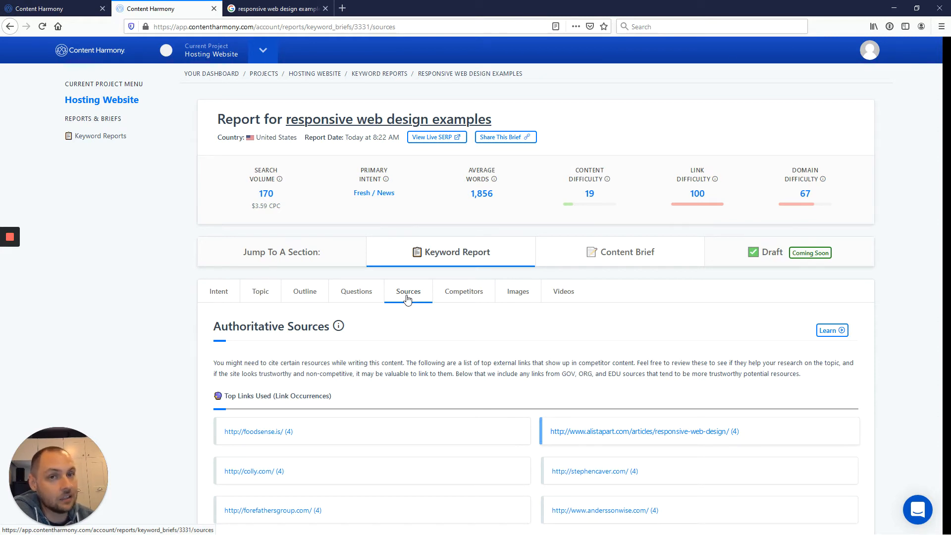
- Open the Competitors analysis and examine the ranking pages' content score, linking domains, domain authority, word count and estimated traffic metrics
left_click(445, 297)
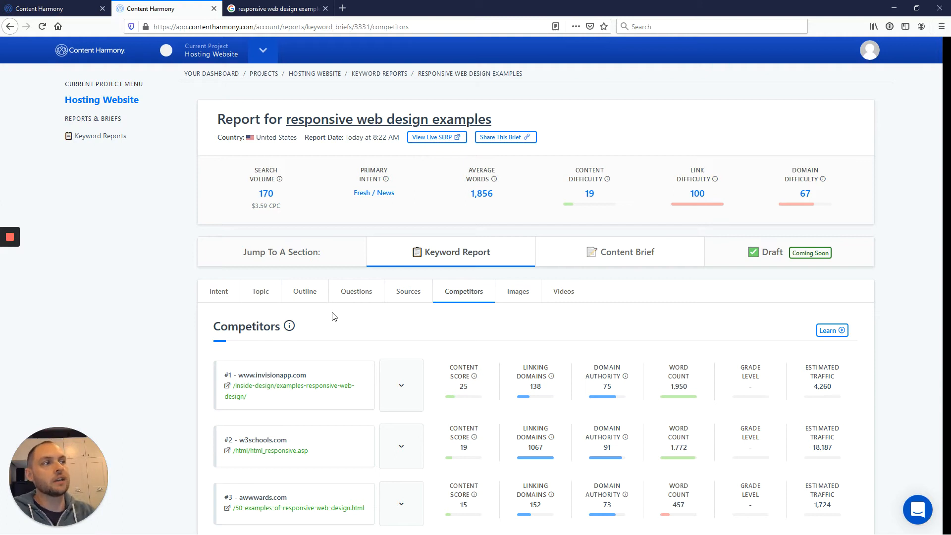
scroll(327, 318, "down", 3)
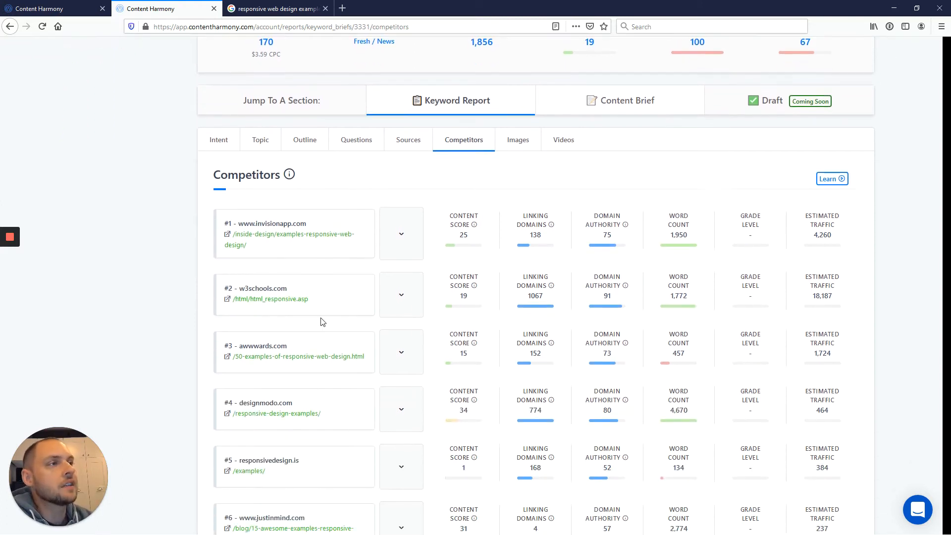
mouse_move(460, 223)
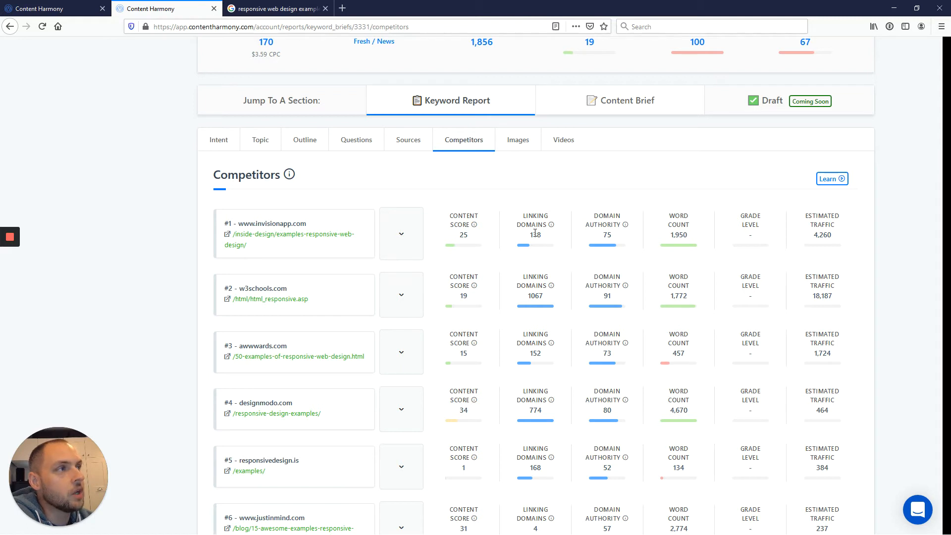
mouse_move(535, 213)
mouse_move(586, 231)
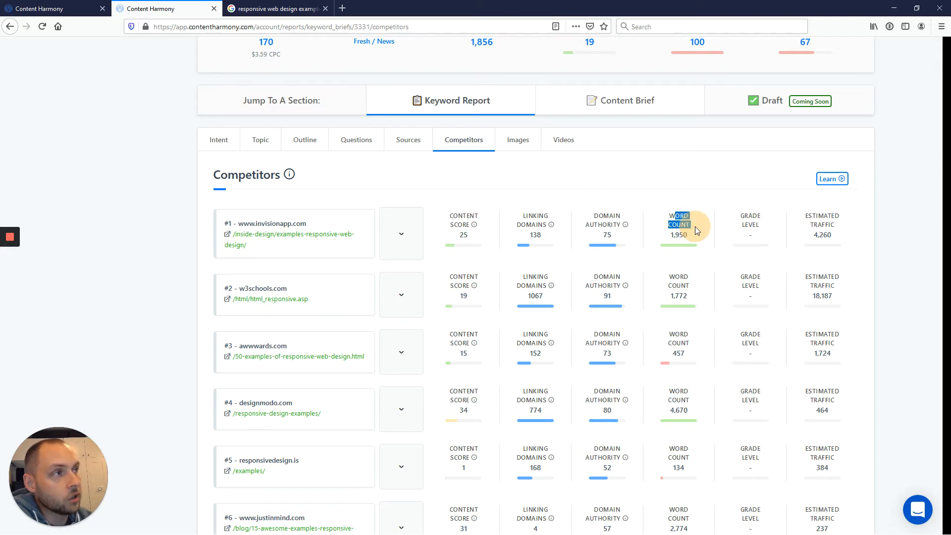
left_click_drag(813, 215, 838, 227)
left_click(827, 222)
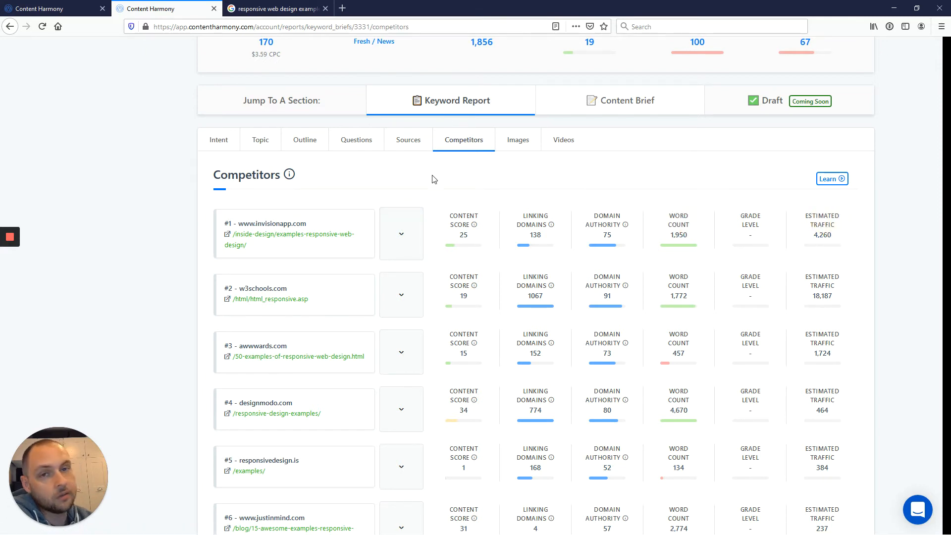
left_click(412, 239)
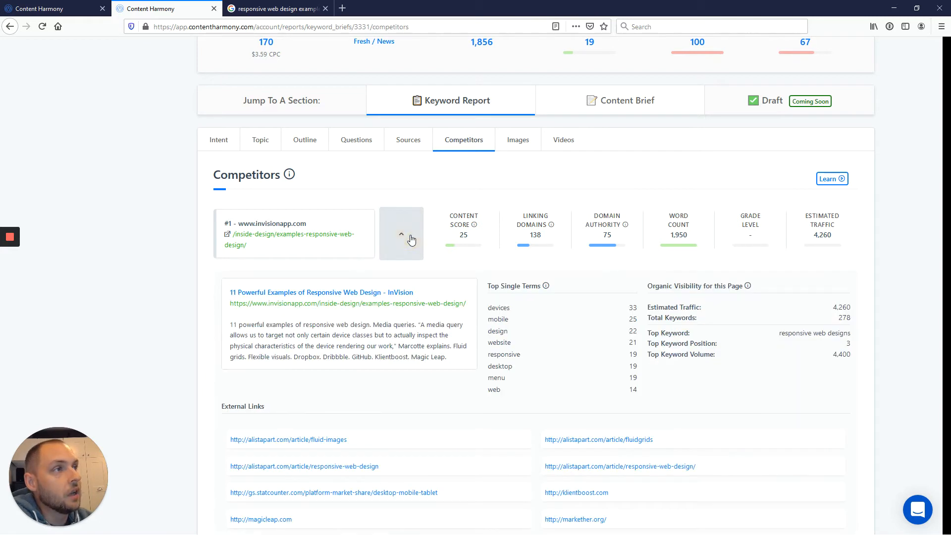
scroll(412, 240, "down", 2)
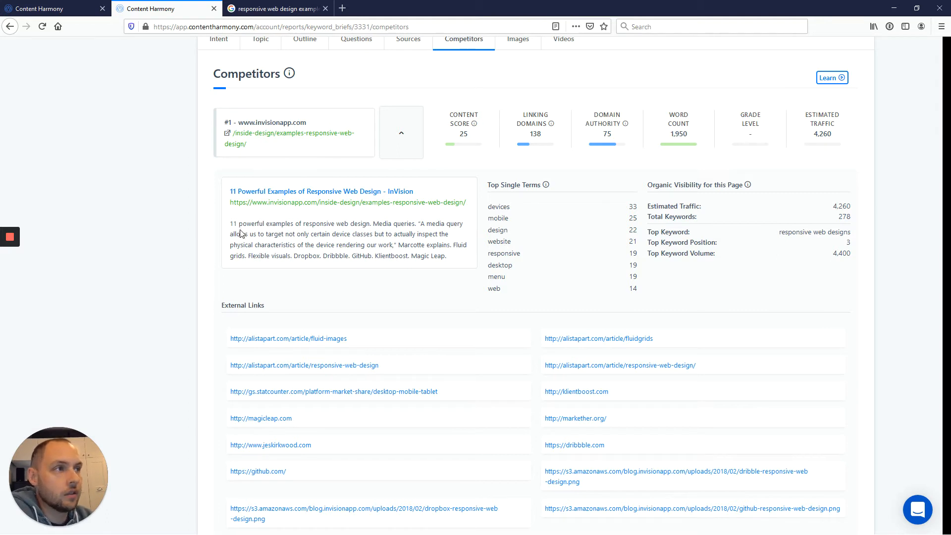
left_click_drag(240, 230, 343, 256)
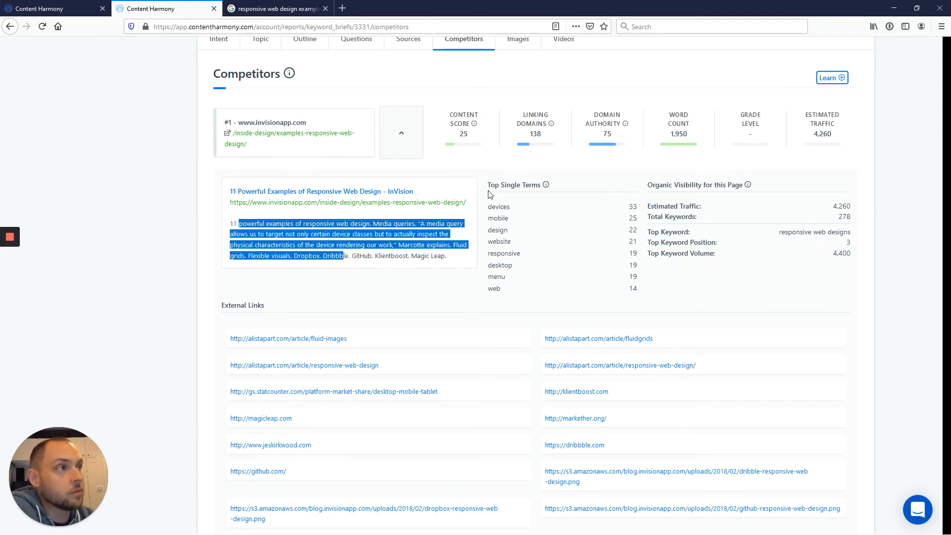
left_click_drag(489, 195, 682, 293)
left_click(639, 291)
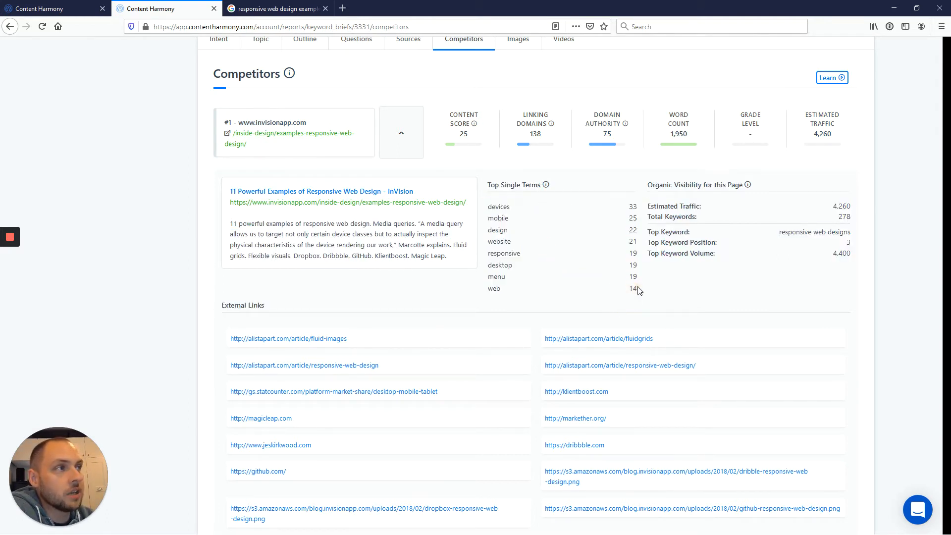
left_click_drag(490, 188, 643, 224)
left_click_drag(650, 186, 849, 219)
left_click(848, 220)
left_click_drag(657, 216, 853, 219)
left_click_drag(782, 231, 842, 234)
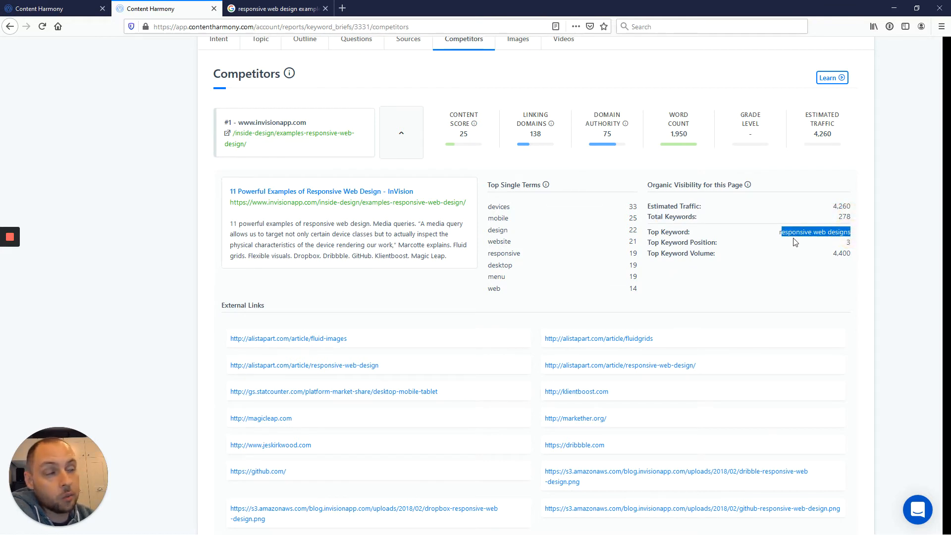
- Review the invisionapp.com page's External Links, IBM Keywords and IBM Entities, and collapse its URL details
scroll(471, 281, "down", 2)
left_click_drag(213, 204, 237, 224)
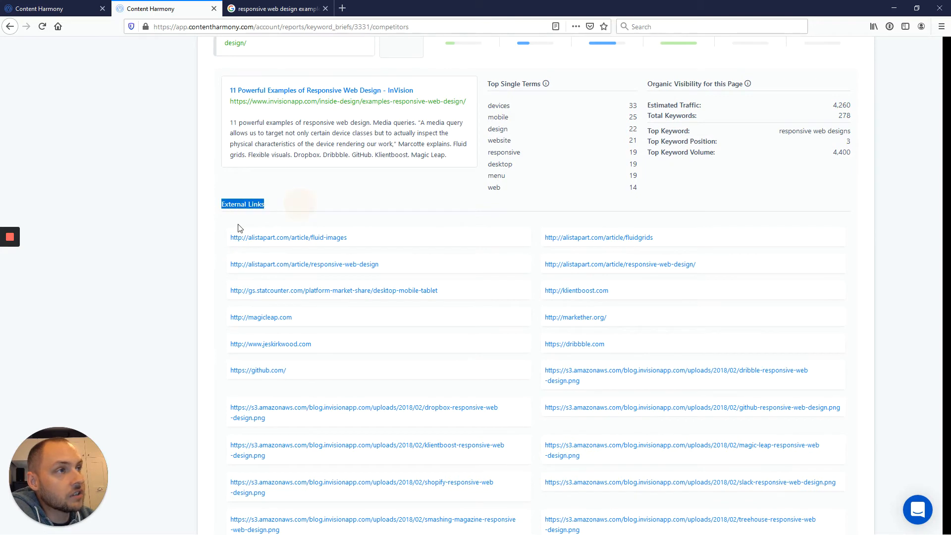
scroll(208, 236, "down", 1)
scroll(208, 236, "down", 8)
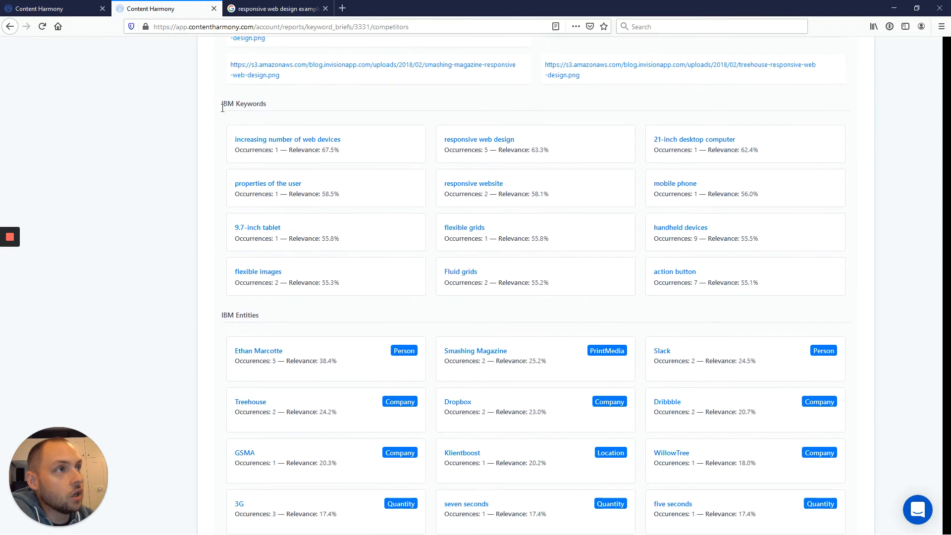
left_click_drag(221, 103, 282, 111)
left_click_drag(220, 316, 295, 319)
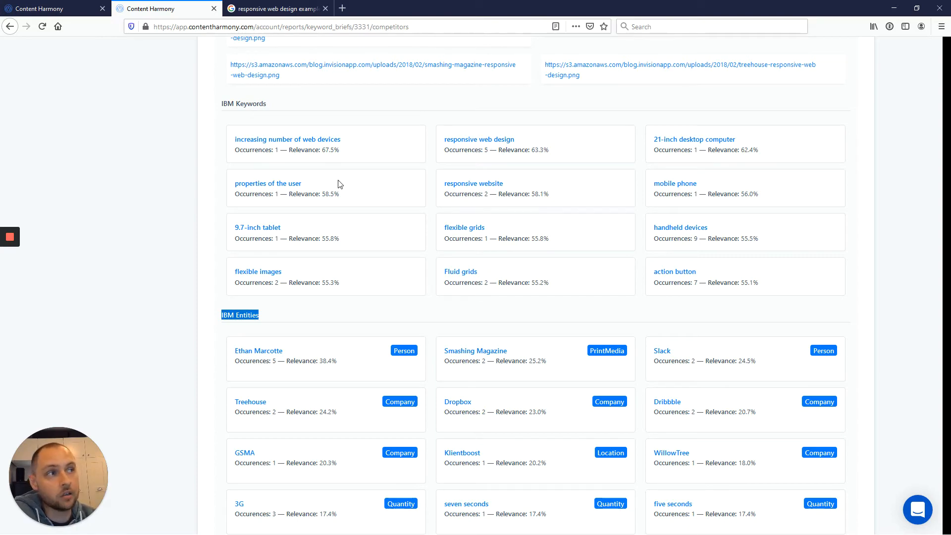
scroll(355, 230, "up", 10)
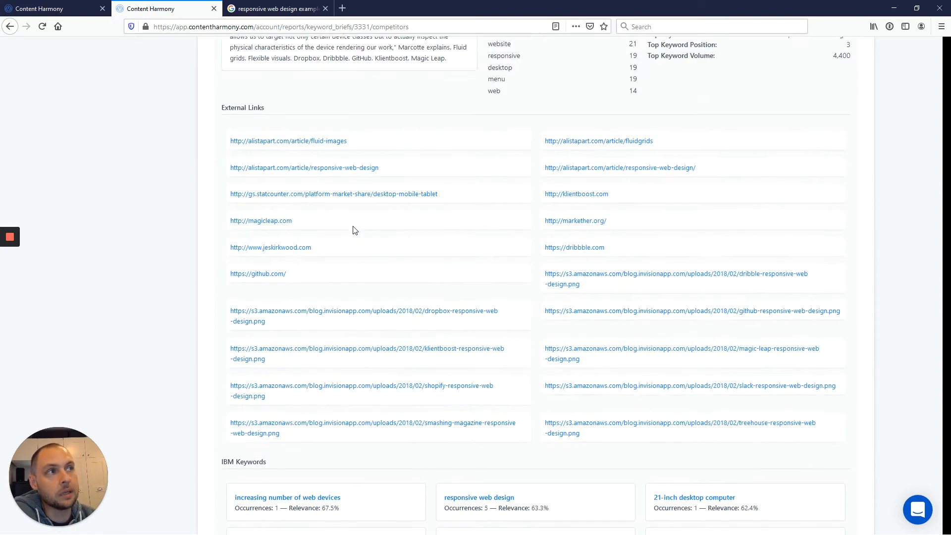
left_click(403, 235)
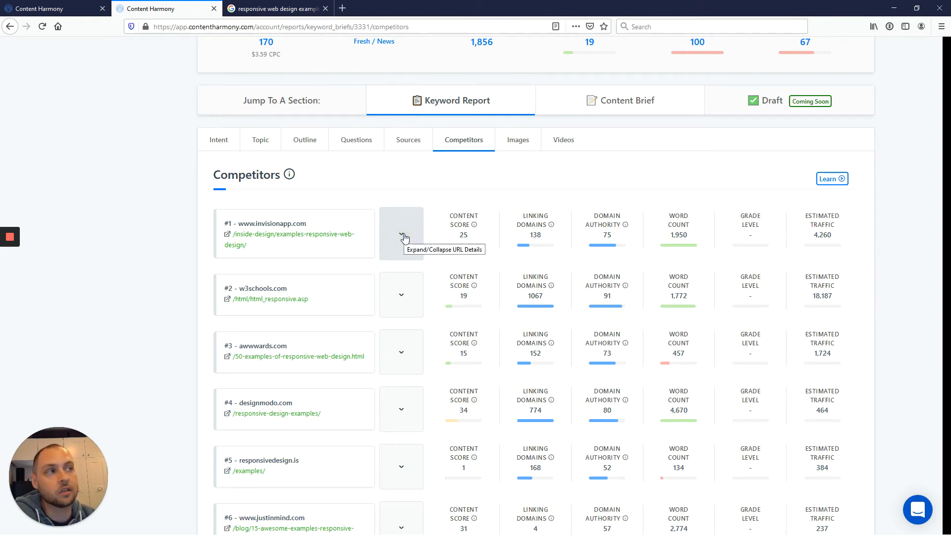
- Open the Image Analysis and look through the Top Google Image Results for responsive web design examples
left_click(519, 143)
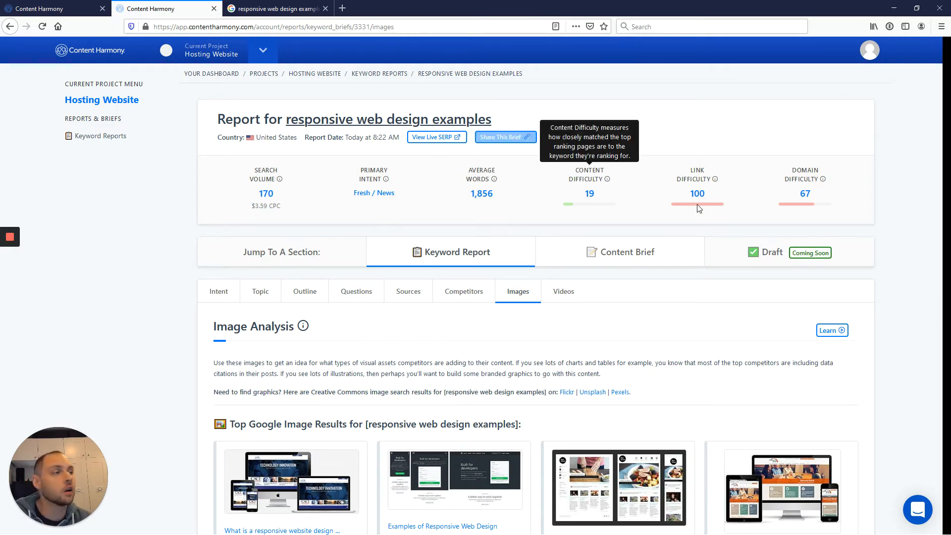
scroll(697, 204, "down", 3)
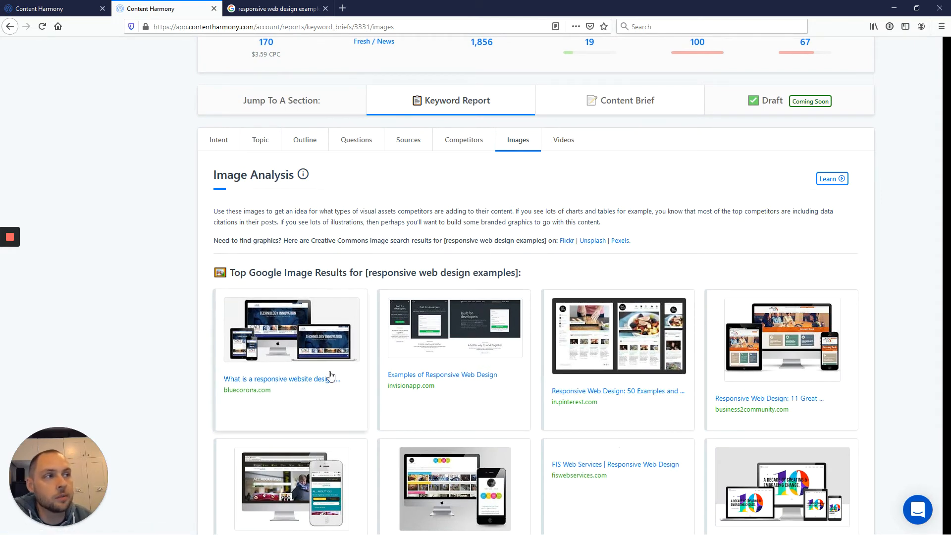
scroll(619, 310, "down", 3)
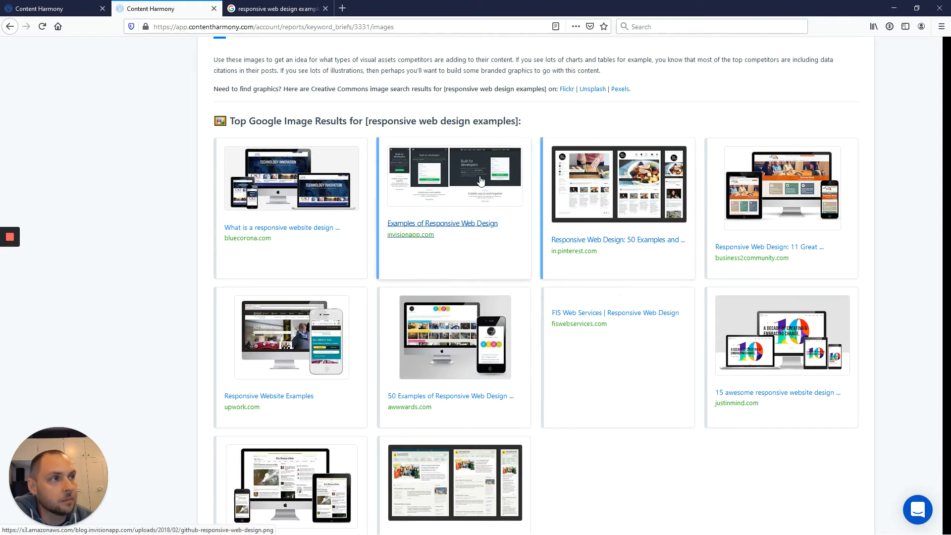
scroll(480, 181, "down", 6)
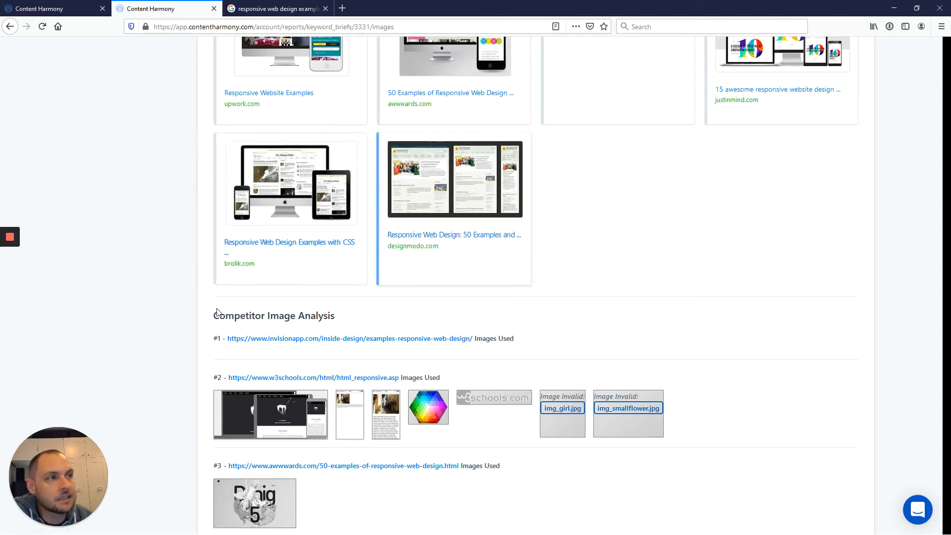
- Examine the Competitor Image Analysis, comparing the images used by the ranking pages down to the #7 tympanus.net article
left_click_drag(215, 315, 302, 313)
triple_click(303, 314)
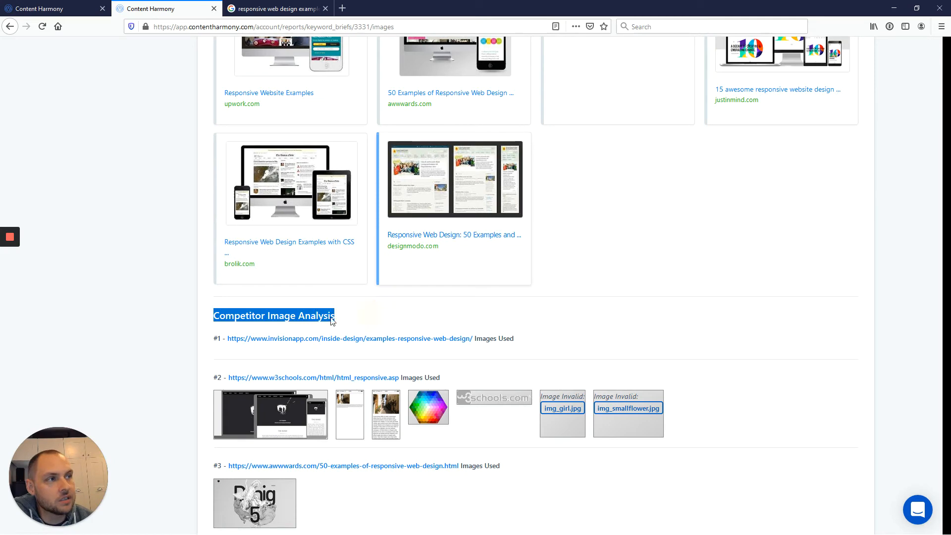
left_click(305, 316)
scroll(307, 312, "down", 2)
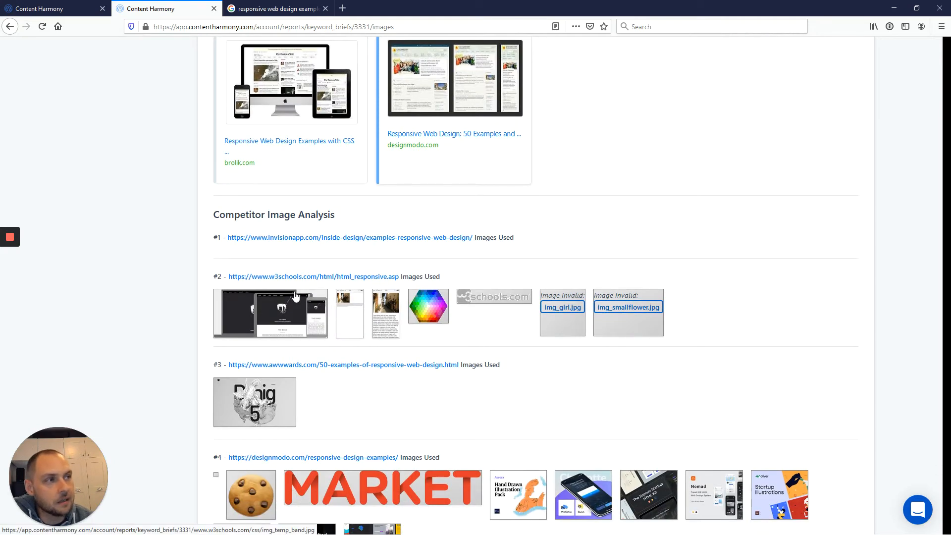
scroll(273, 298, "down", 4)
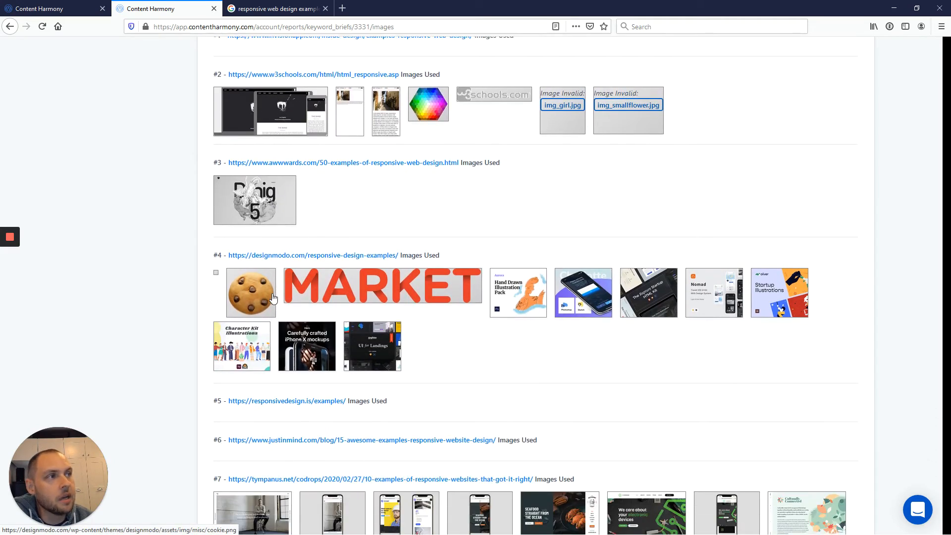
scroll(282, 317, "down", 5)
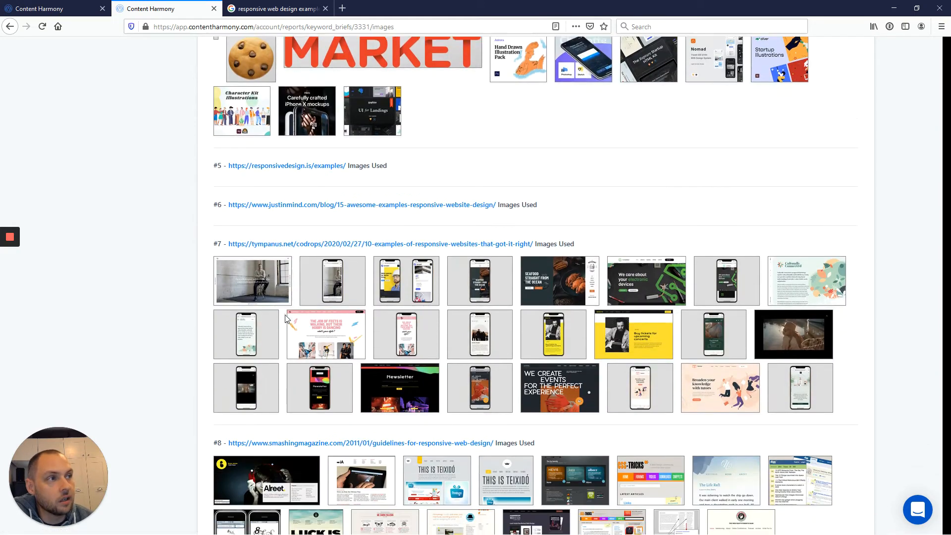
scroll(285, 319, "down", 1)
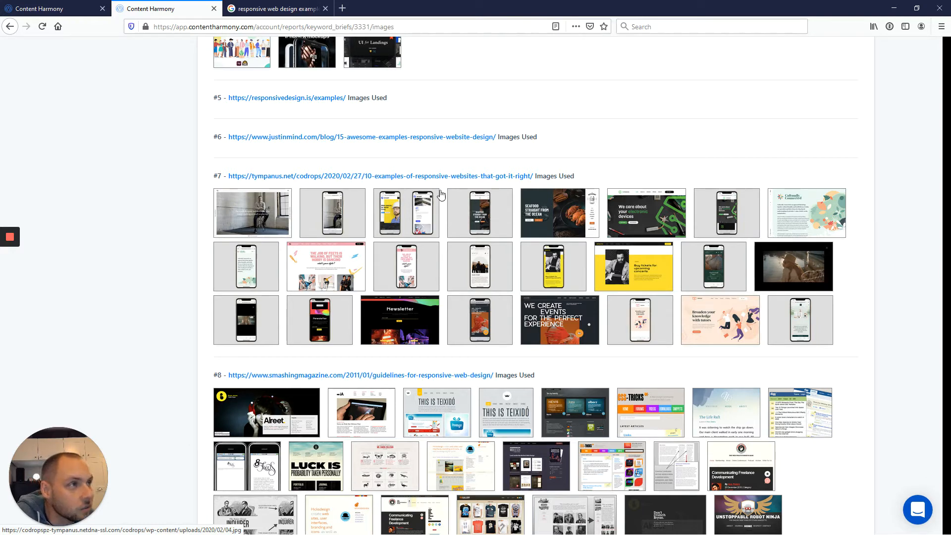
left_click_drag(439, 199, 475, 200)
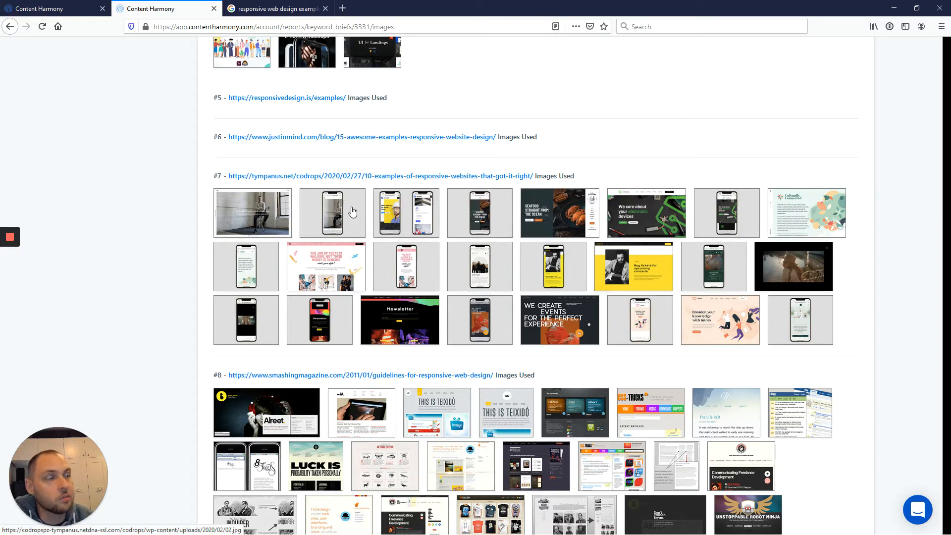
- Open the #7 tympanus.net article in a new tab and read how it presents mobile and desktop screenshots of its examples
middle_click(359, 176)
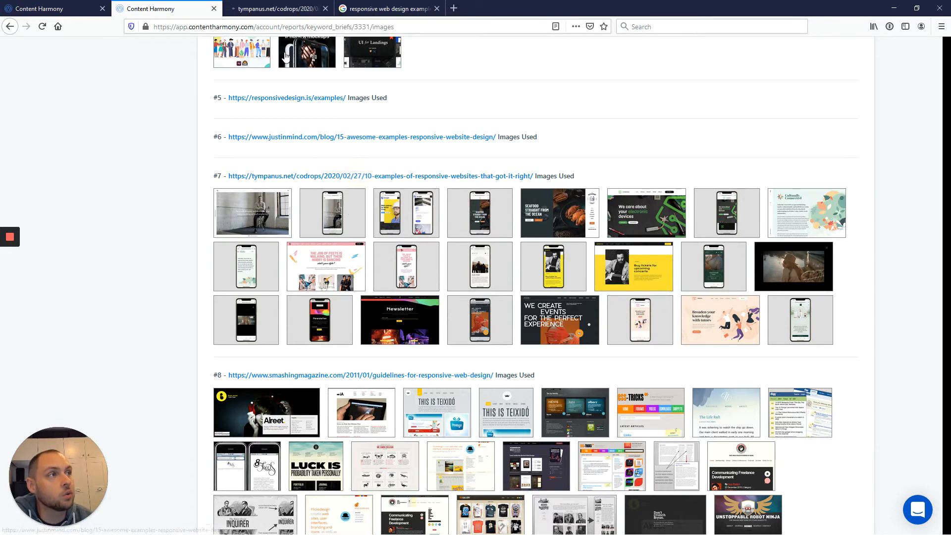
left_click(299, 11)
scroll(25, 333, "down", 15)
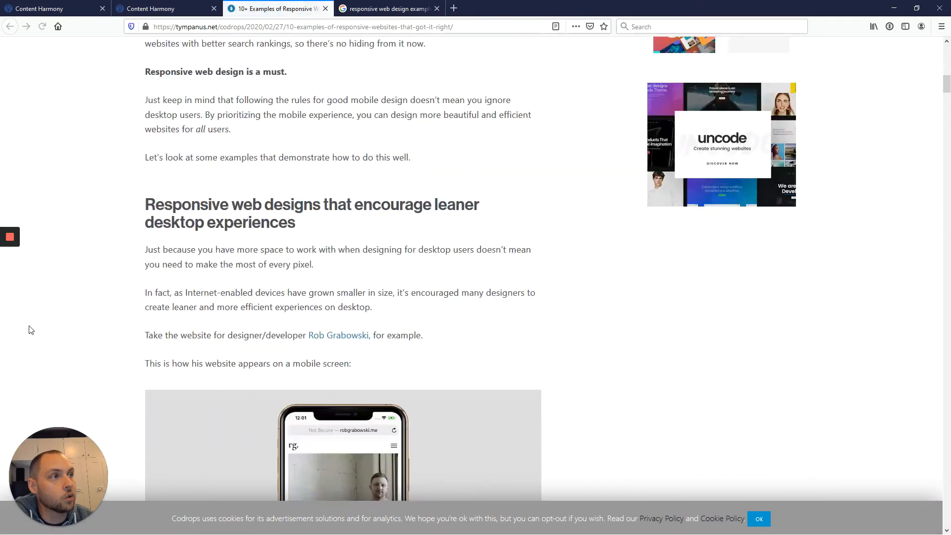
scroll(31, 330, "down", 6)
scroll(31, 330, "up", 6)
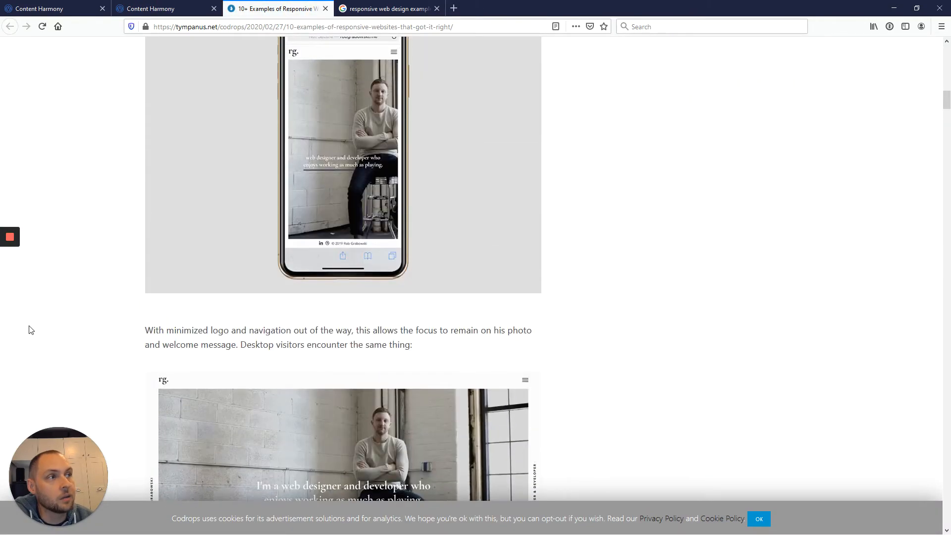
scroll(31, 330, "down", 1)
scroll(31, 330, "down", 2)
scroll(31, 330, "up", 3)
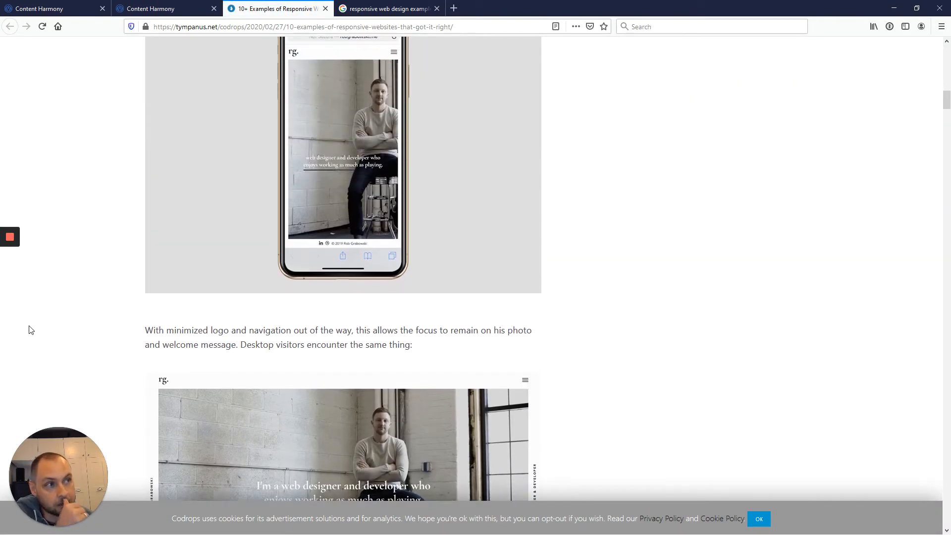
- Go back to the report, review the images used by the #8 and #9 competitors, and return to the start of the Image Analysis
left_click(164, 8)
scroll(396, 364, "down", 1)
scroll(397, 364, "down", 4)
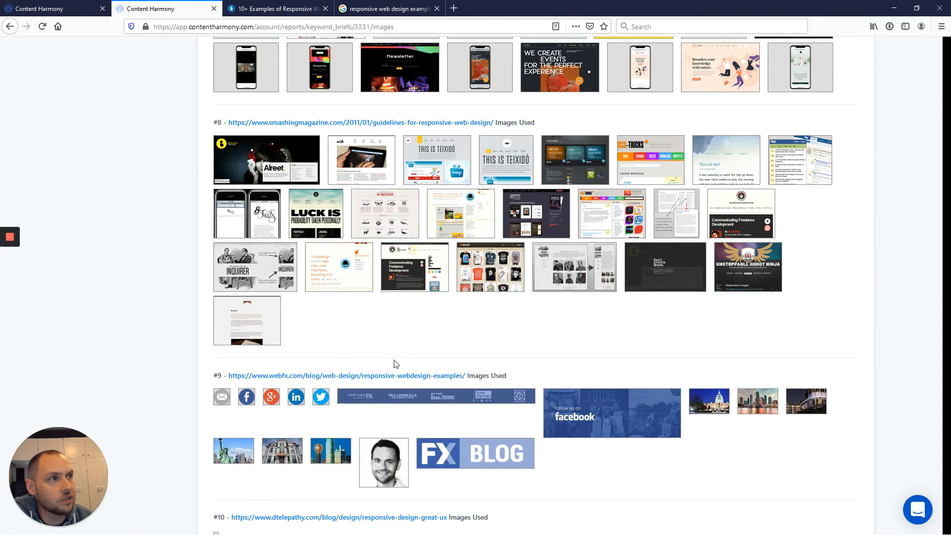
scroll(403, 348, "down", 2)
scroll(406, 345, "up", 10)
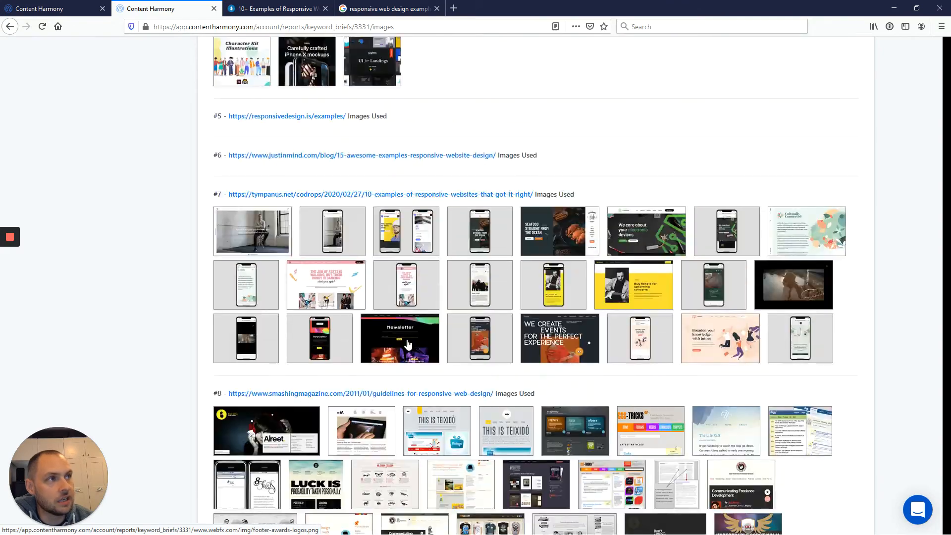
scroll(408, 344, "up", 10)
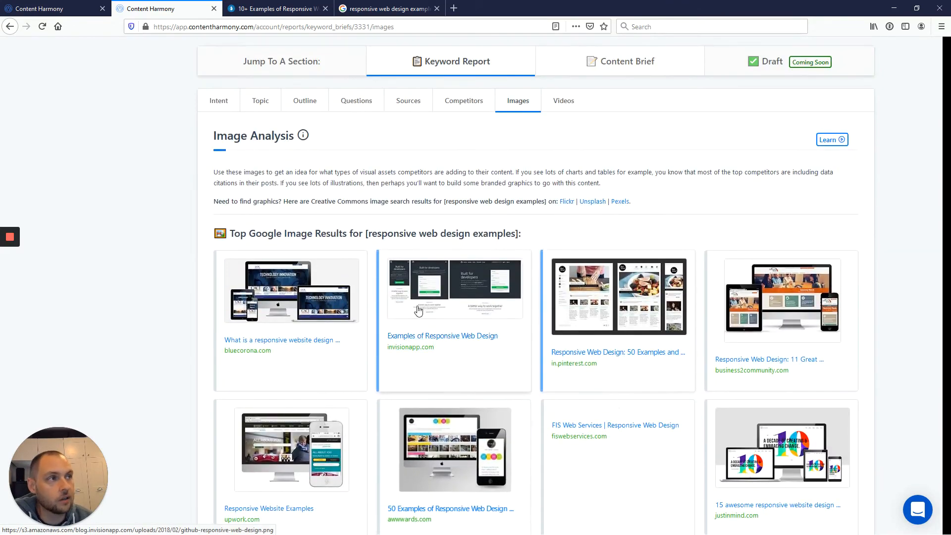
- Open the Video Analysis and look through the Top Video Results for responsive web design examples
left_click(564, 101)
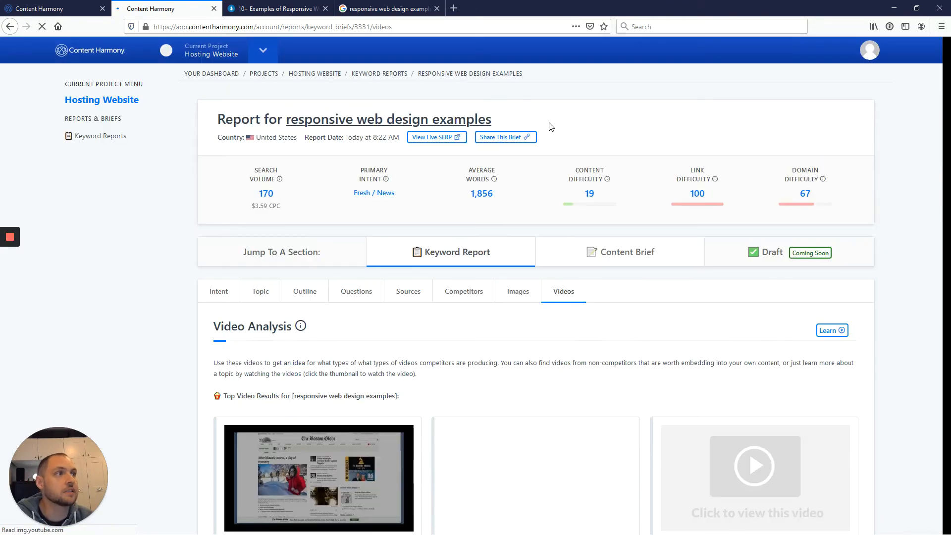
scroll(419, 230, "down", 3)
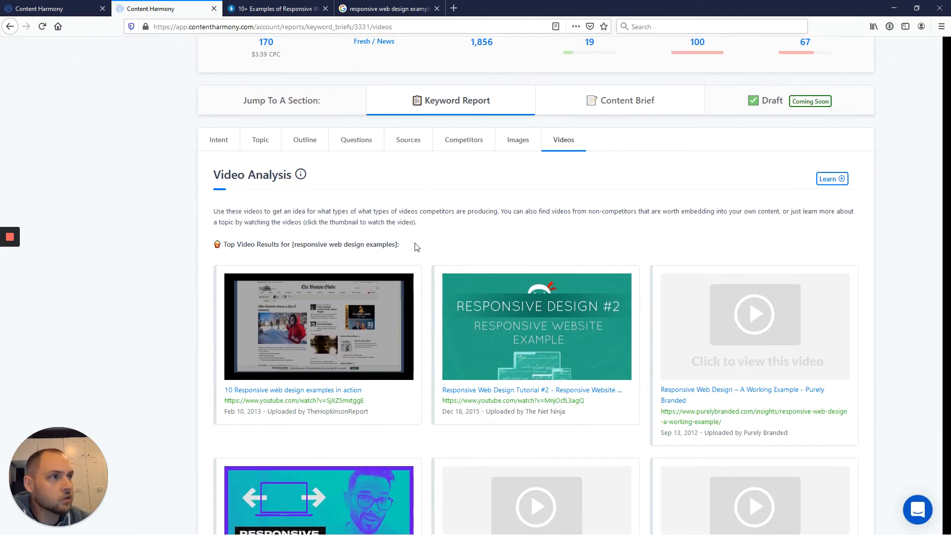
scroll(416, 246, "down", 3)
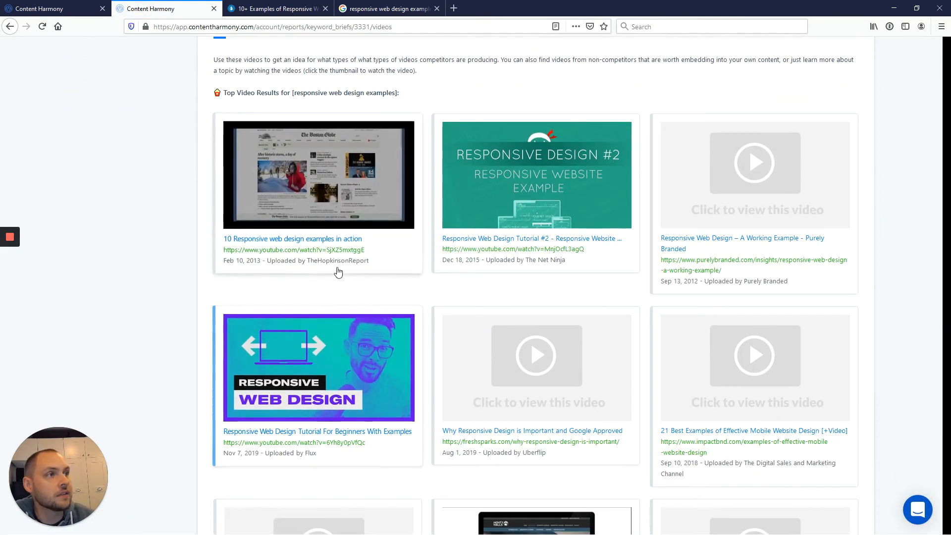
- Open the Responsive Web Design Tutorial #2 and Responsive Web Design Tutorial For Beginners With Examples videos on YouTube, view them briefly and close both
middle_click(515, 240)
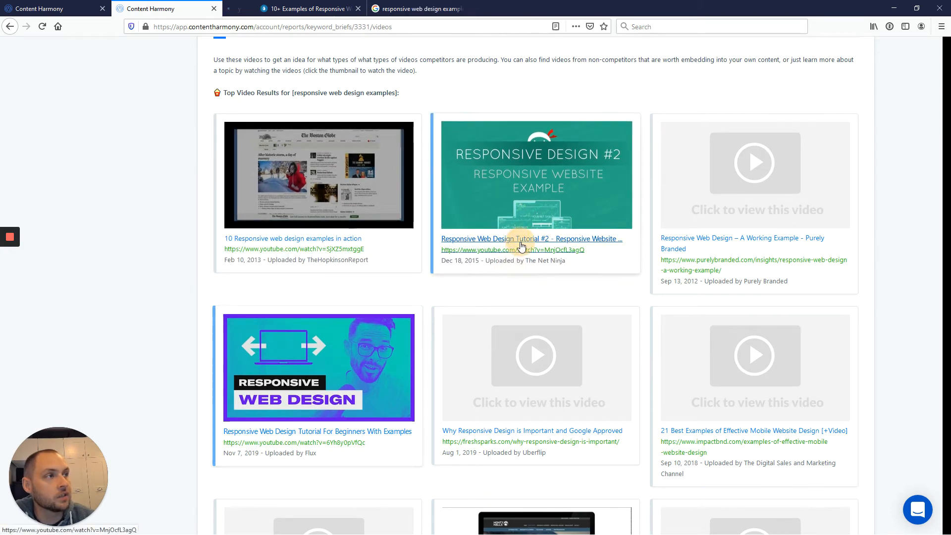
middle_click(318, 437)
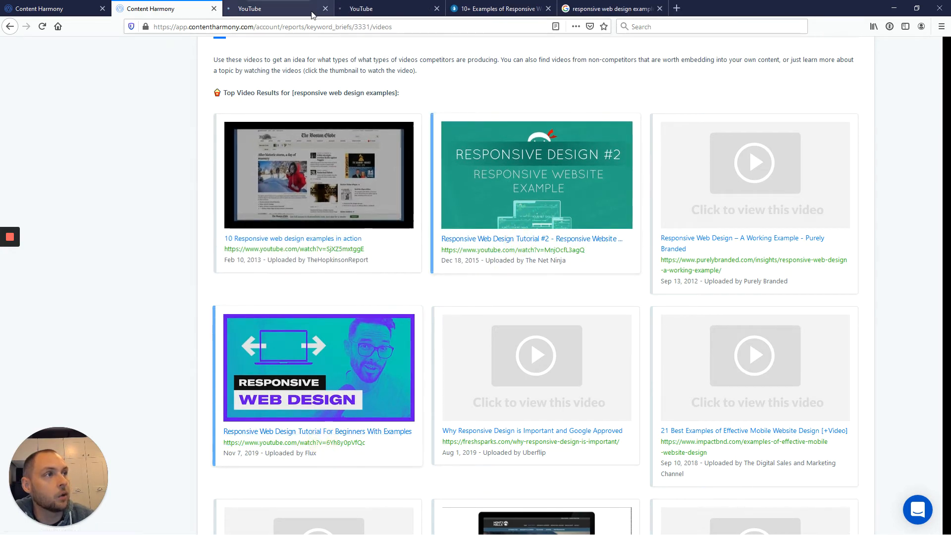
left_click(296, 8)
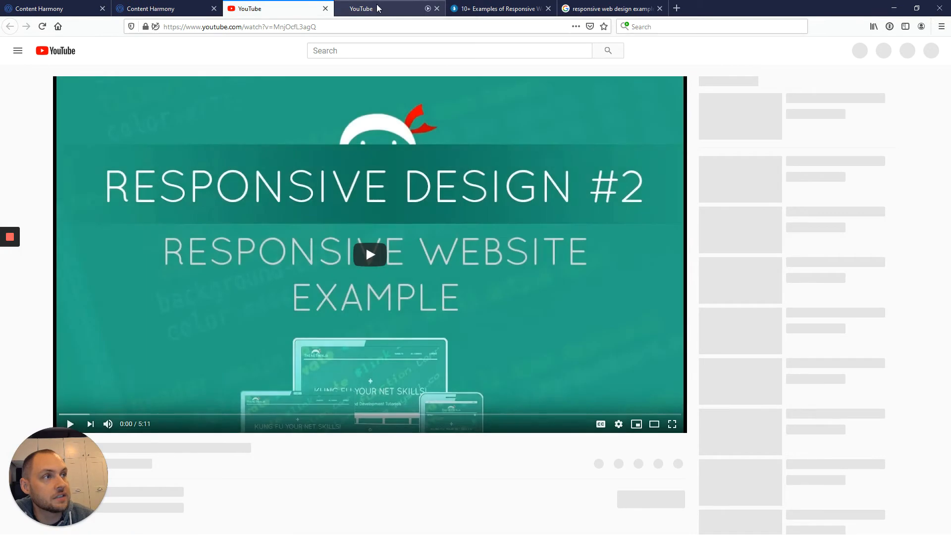
middle_click(301, 10)
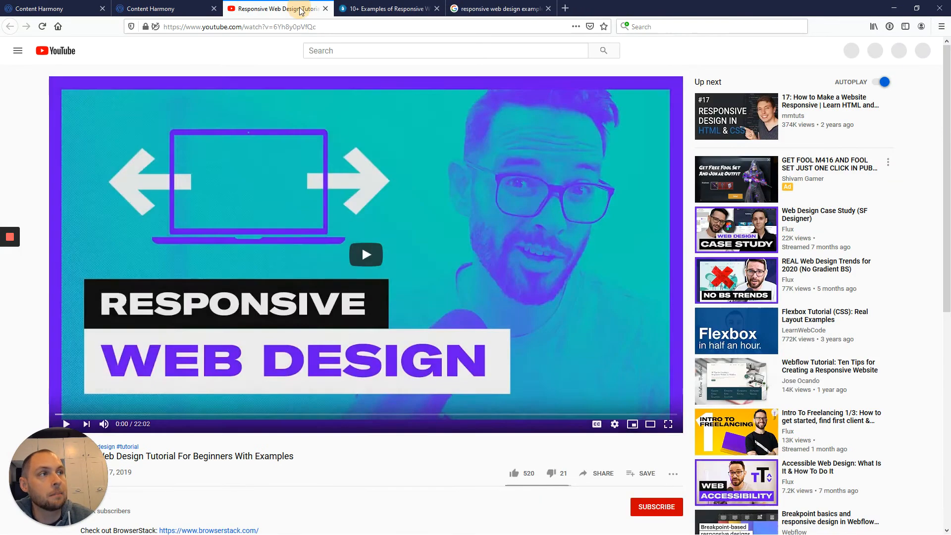
middle_click(302, 10)
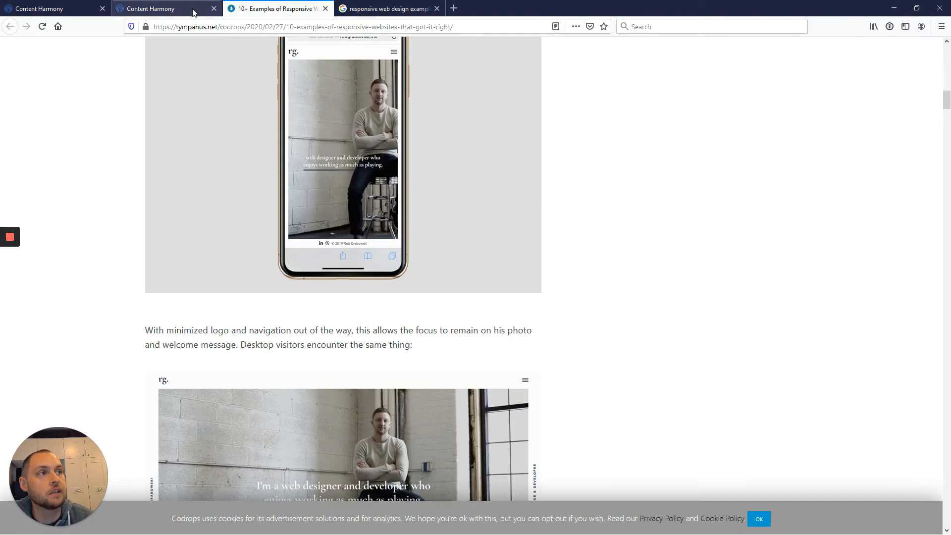
- Return to the keyword report, open its Content Brief and place the cursor in the suggested title tag and headlines field
left_click(171, 9)
scroll(435, 363, "up", 1)
scroll(436, 363, "up", 5)
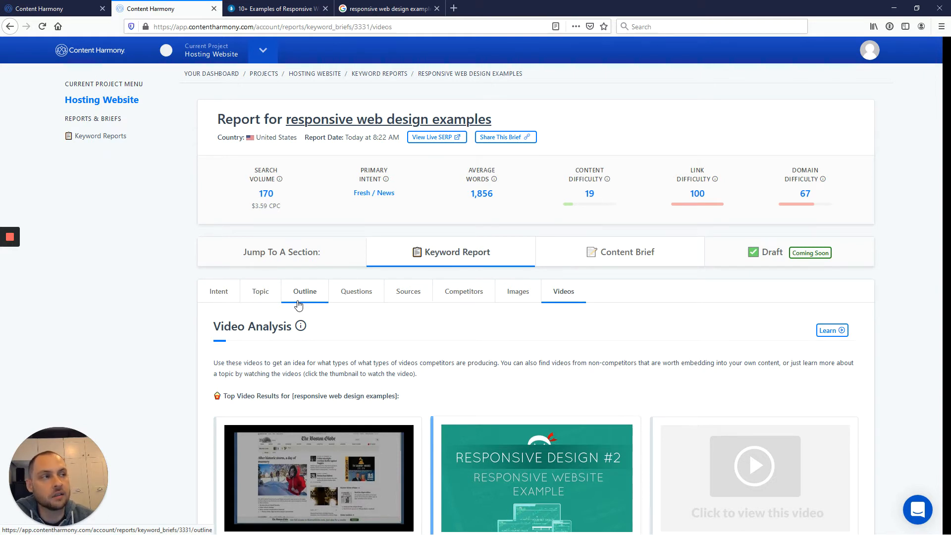
left_click(612, 252)
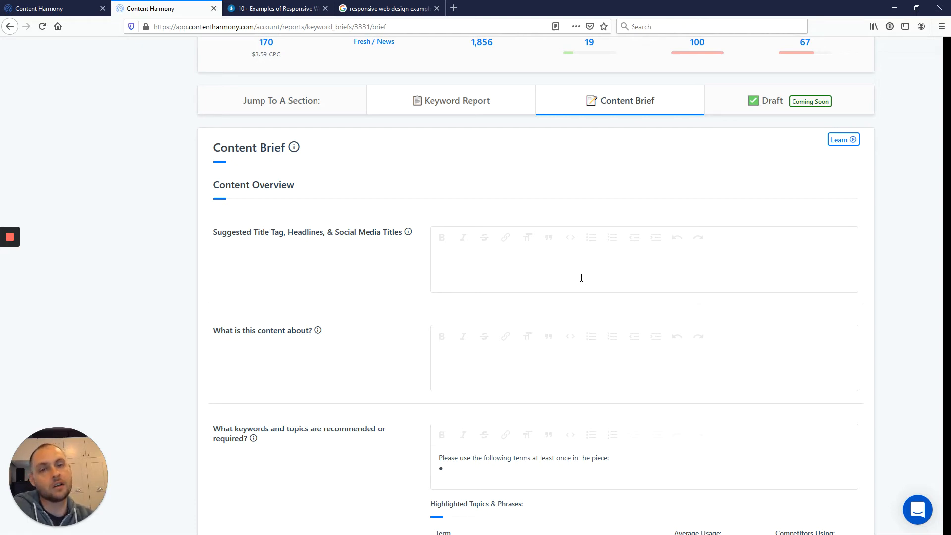
left_click(579, 276)
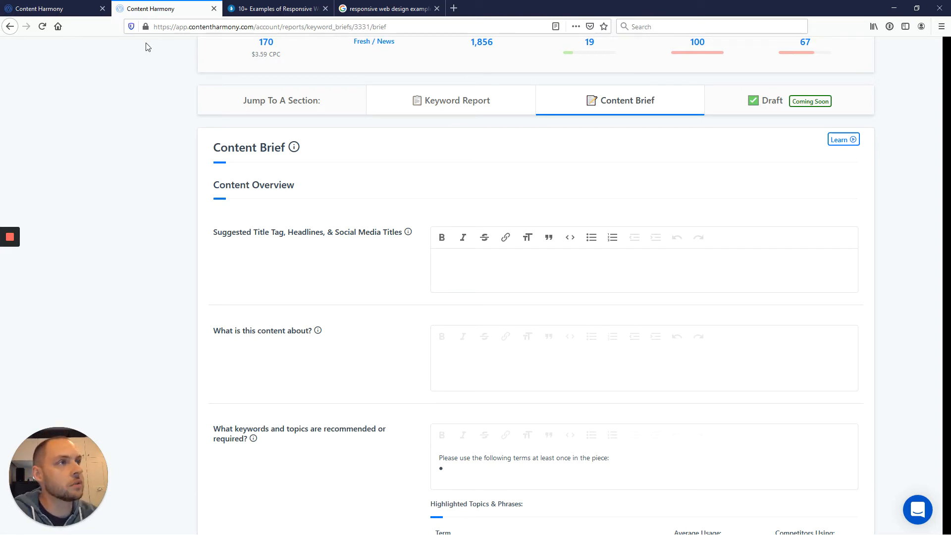
- Go to the Hosting Website project, check its older "responsive web design examples" report in a new tab, close it and review the Keyword Reports table
left_click(74, 11)
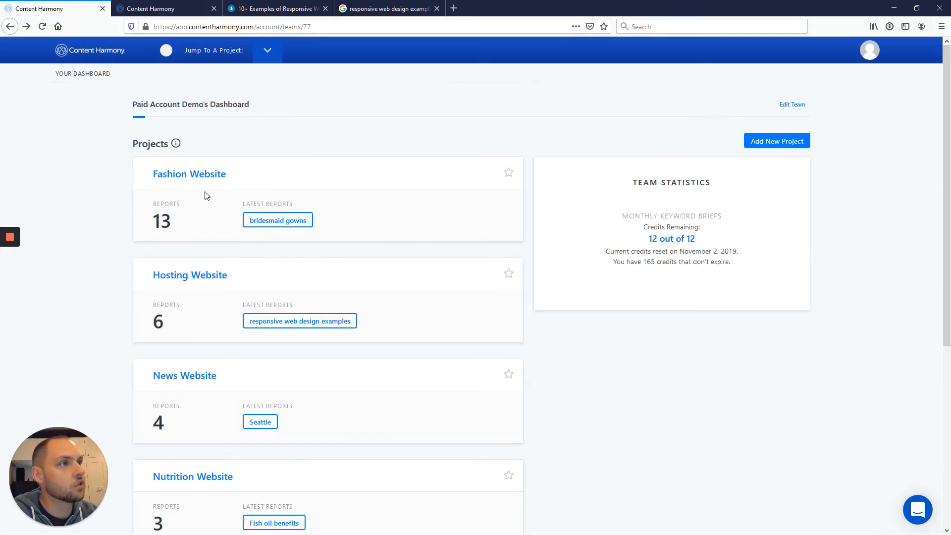
left_click(189, 277)
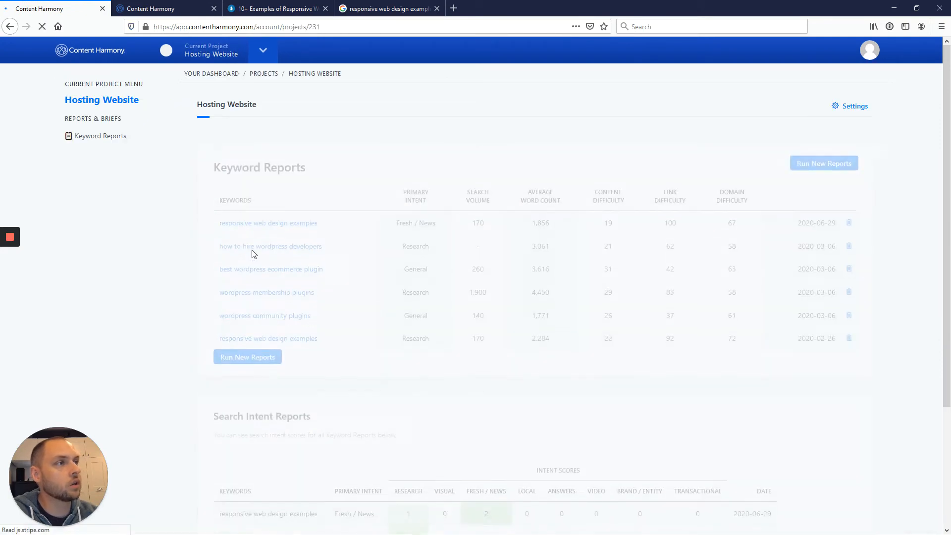
middle_click(285, 329)
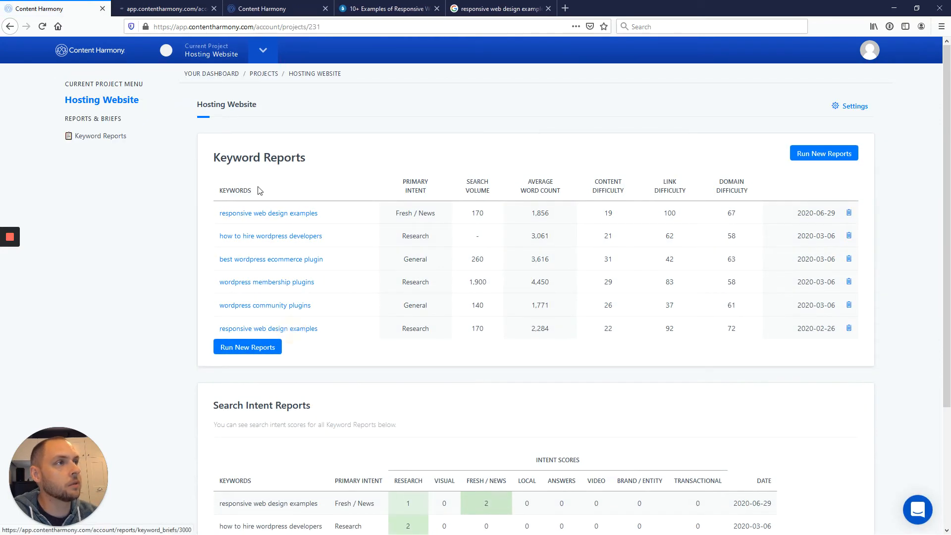
left_click(170, 10)
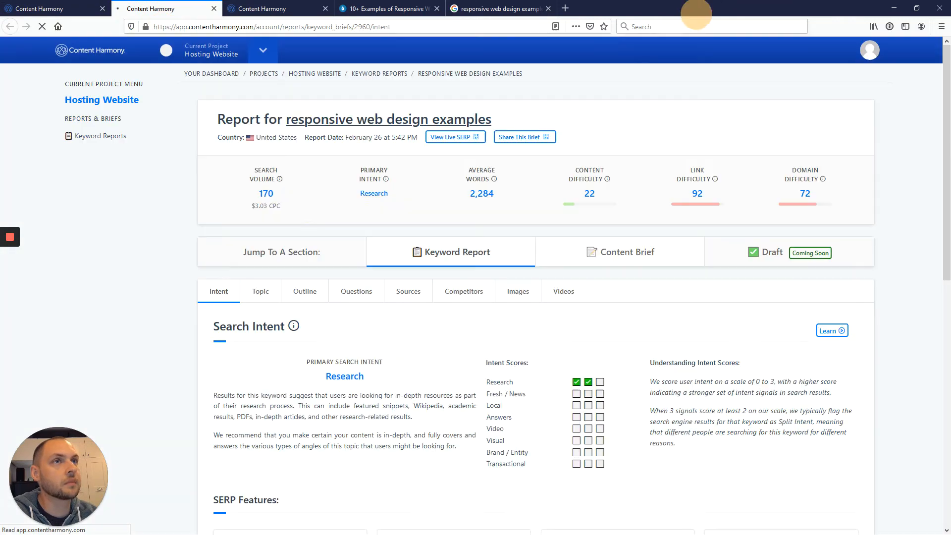
left_click_drag(170, 11, 164, 433)
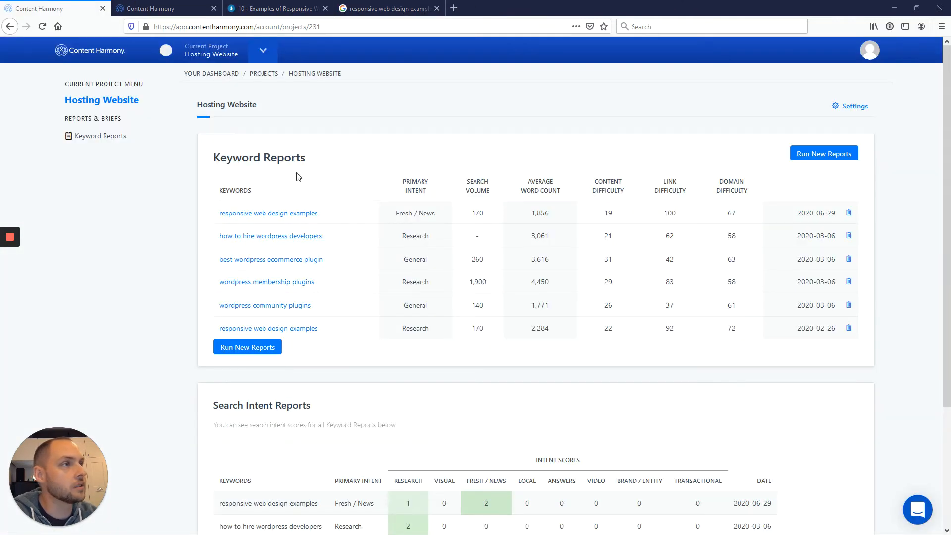
left_click_drag(220, 158, 738, 350)
left_click(738, 348)
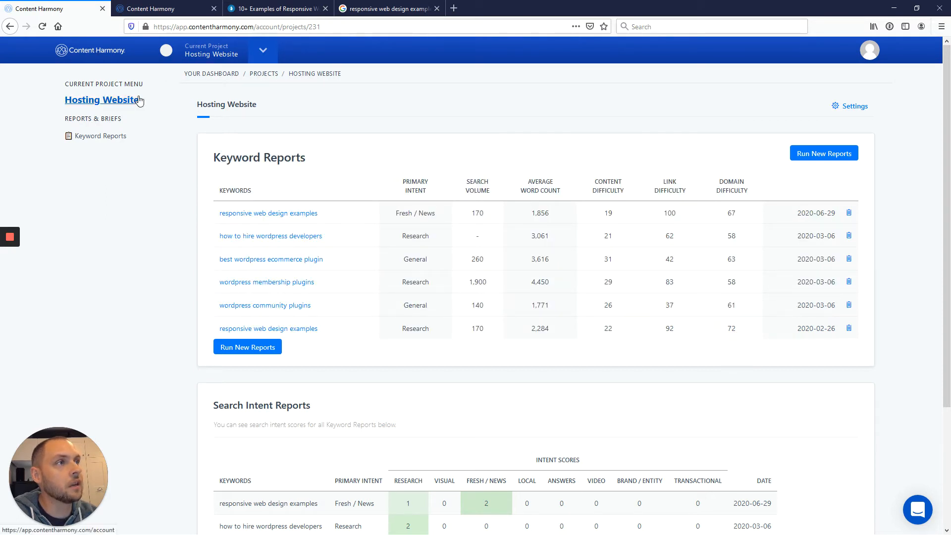
- Go back to the team dashboard and look through the project list from Fashion Website down to Real Estate Website
left_click(109, 45)
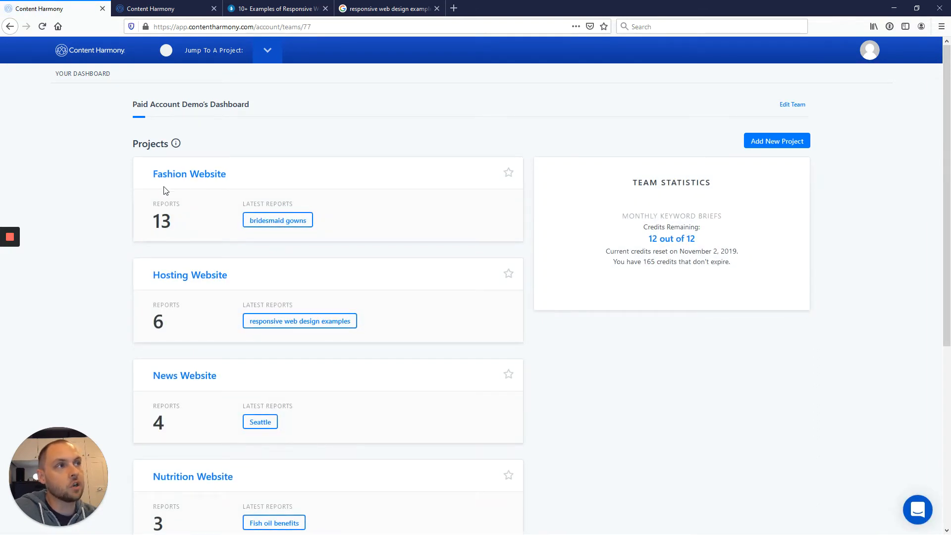
left_click_drag(148, 177, 243, 179)
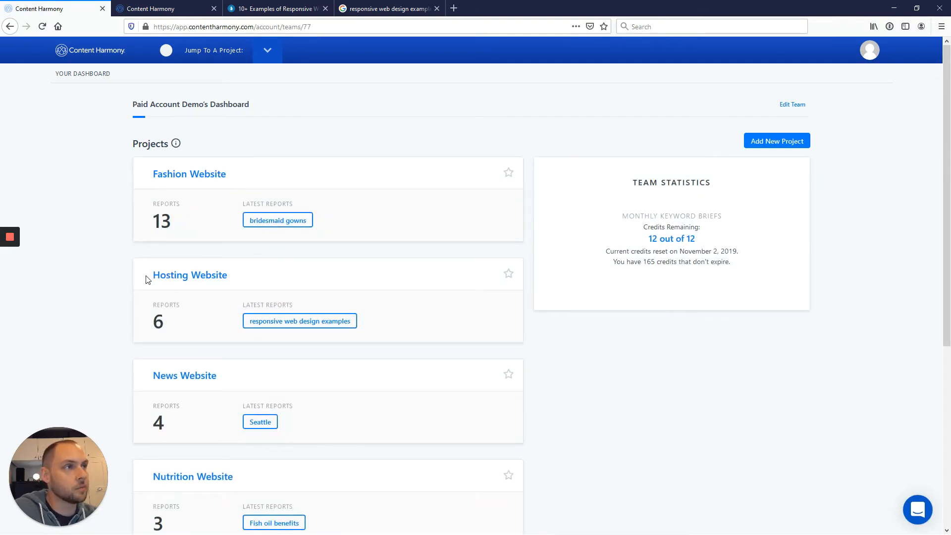
left_click_drag(145, 278, 271, 280)
left_click_drag(142, 384, 245, 384)
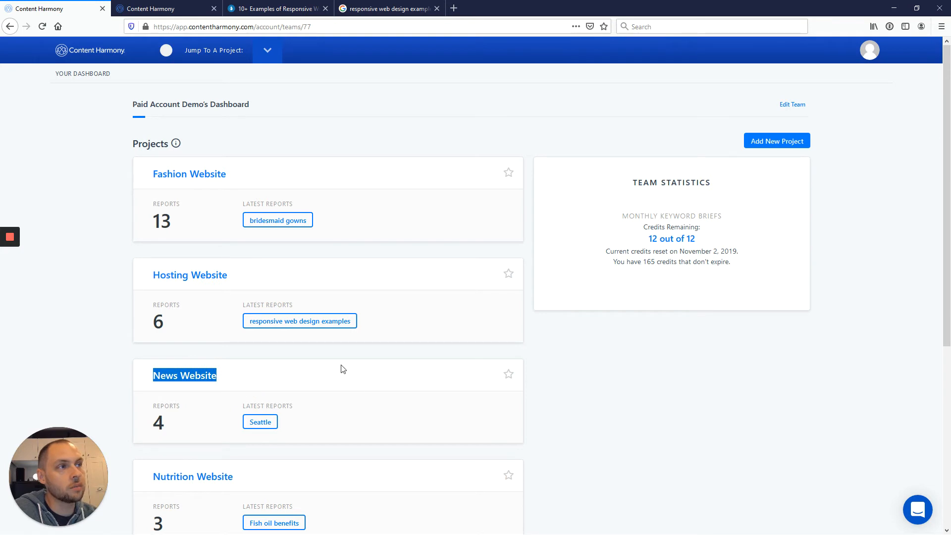
scroll(102, 348, "down", 3)
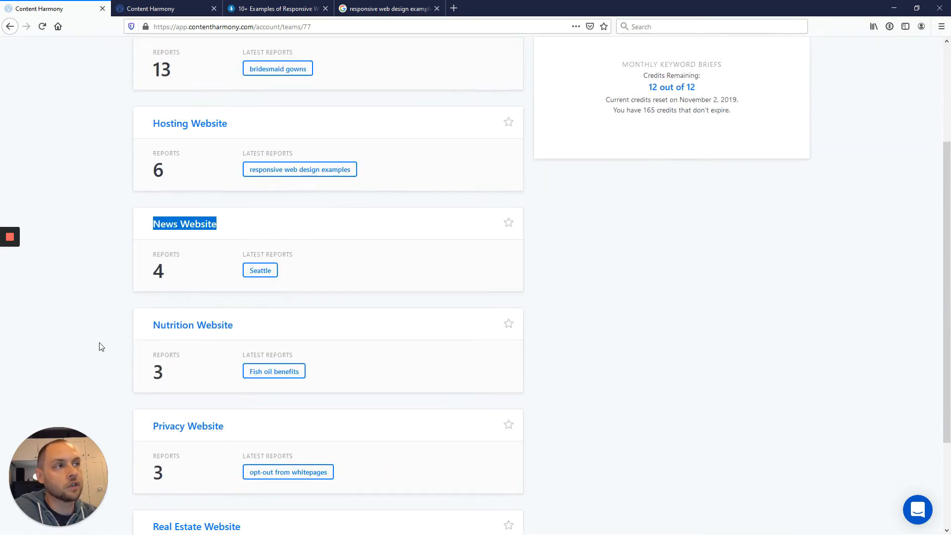
scroll(101, 347, "down", 2)
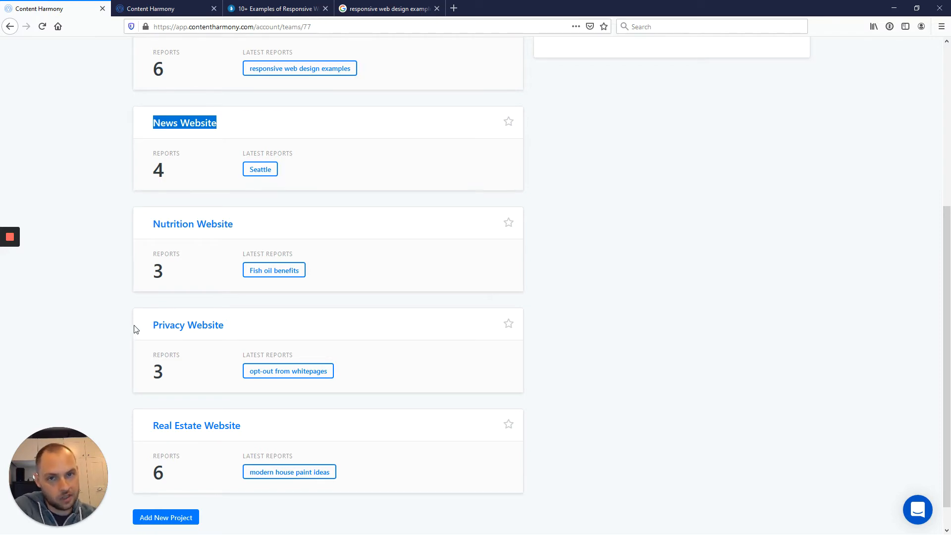
scroll(162, 342, "up", 5)
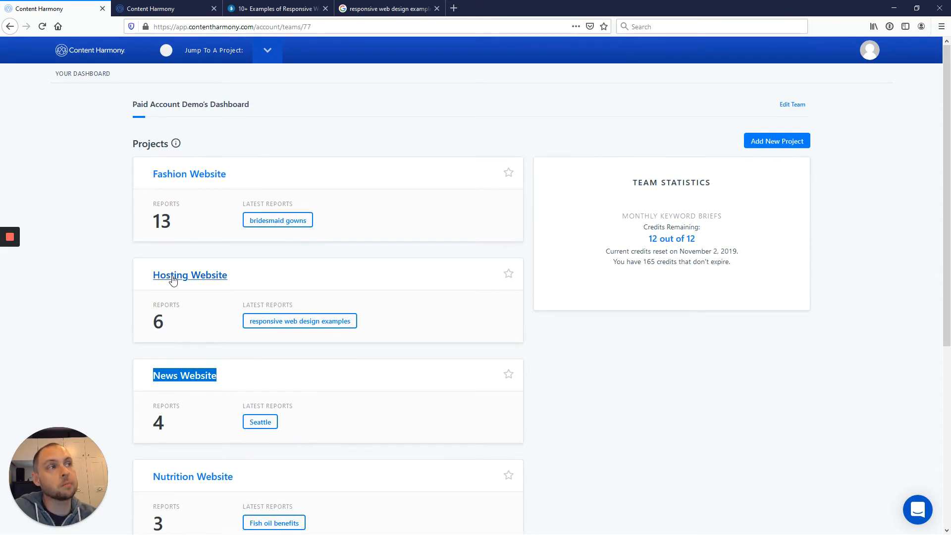
- Run a new keyword report for "top wordpress themes for realtors" in the Hosting Website project
left_click(214, 276)
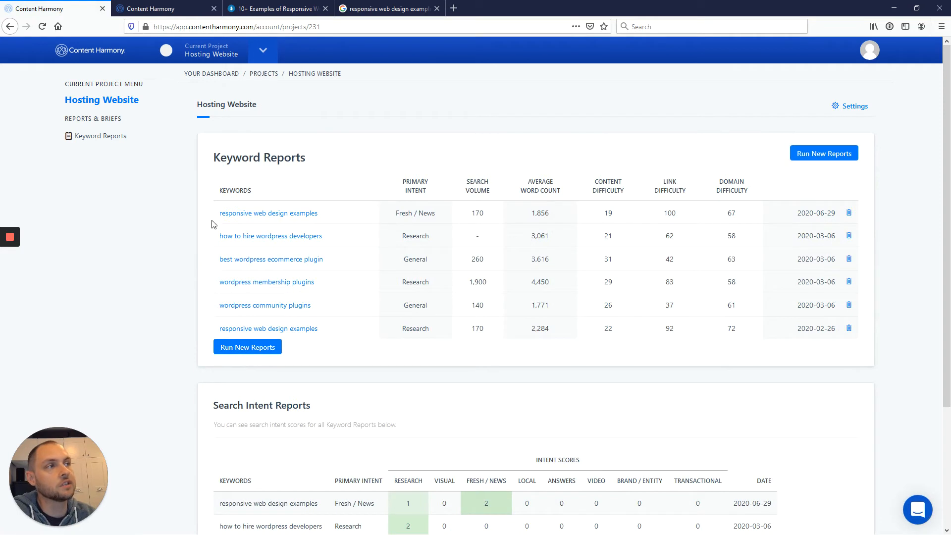
left_click(219, 212)
left_click_drag(308, 241, 457, 343)
left_click(247, 347)
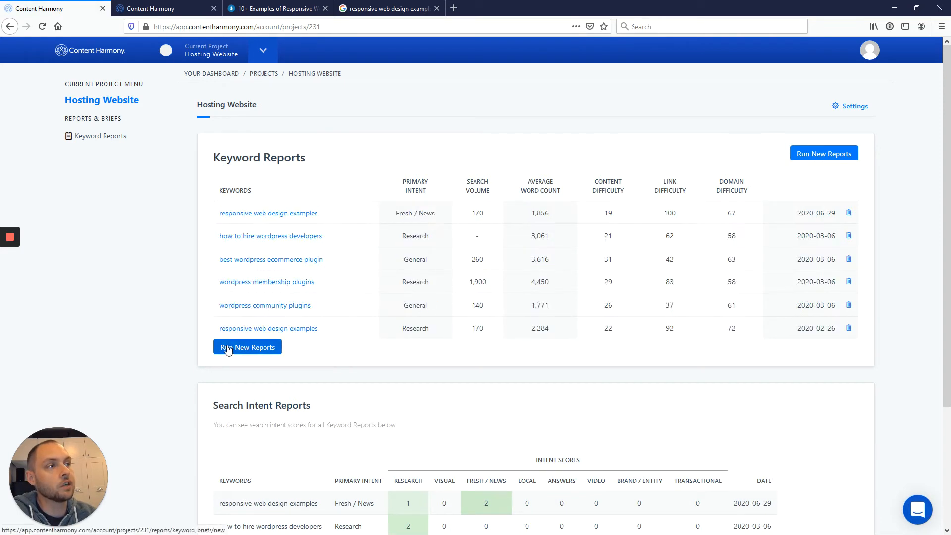
left_click(301, 234)
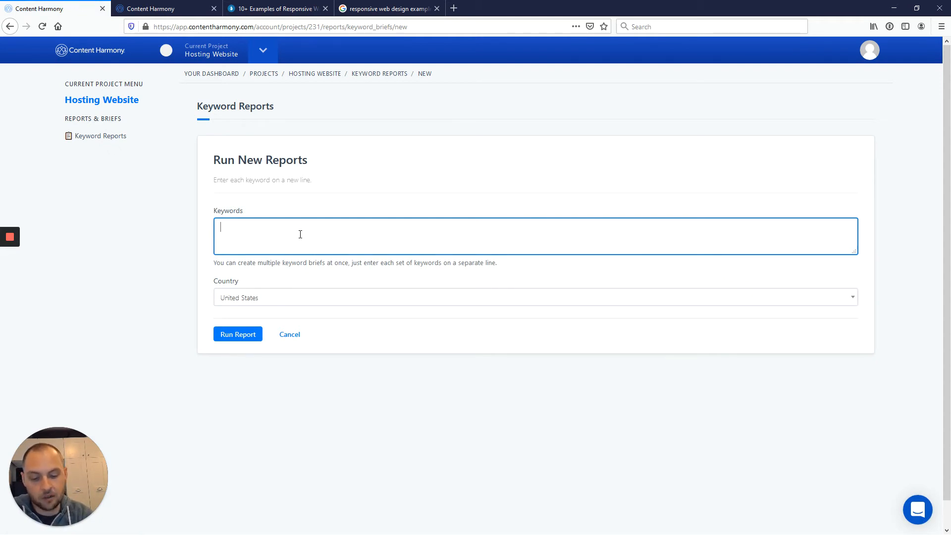
type("top wordpress ")
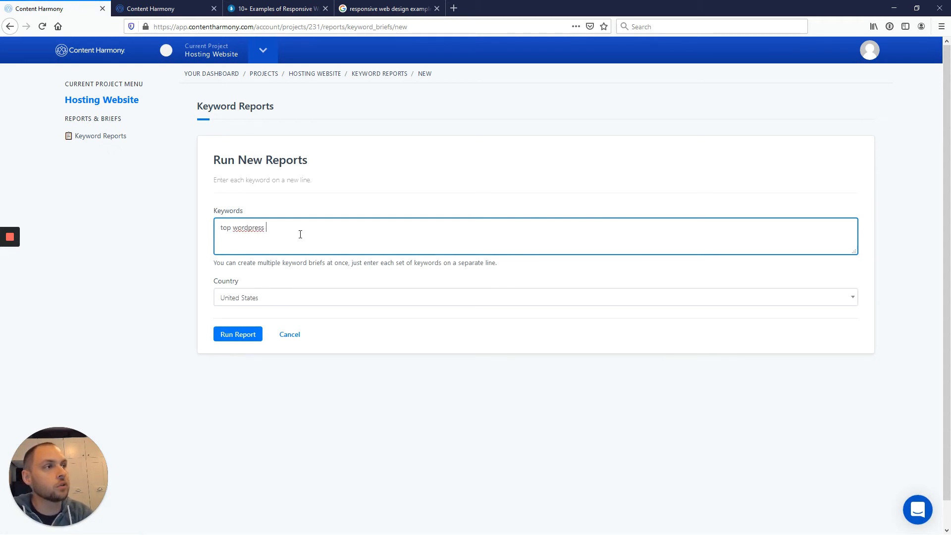
type("themes for rea")
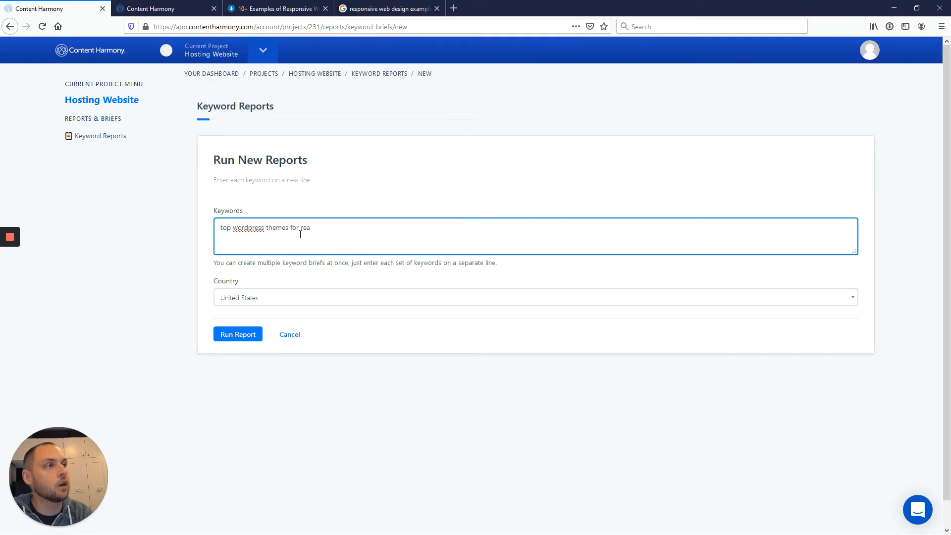
type("ltors")
left_click(237, 332)
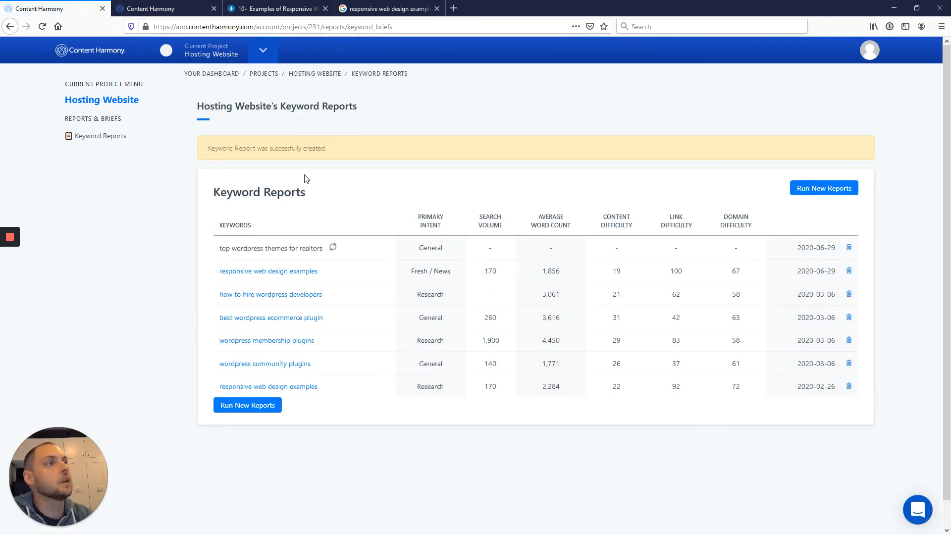
- Return to the Content Brief and examine its sections, from the Content Overview through keywords and reader questions to additional resources for the writer
left_click(193, 13)
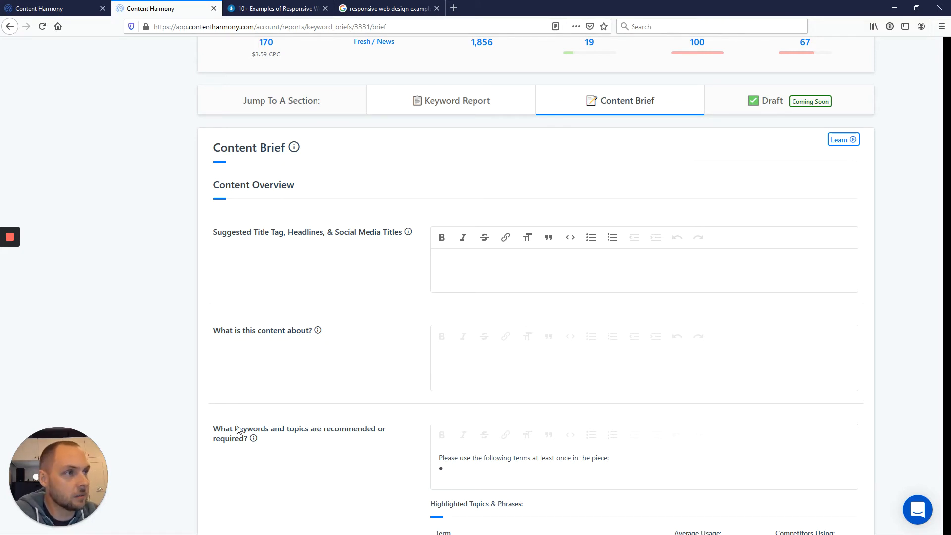
left_click_drag(219, 185, 306, 193)
scroll(305, 193, "down", 14)
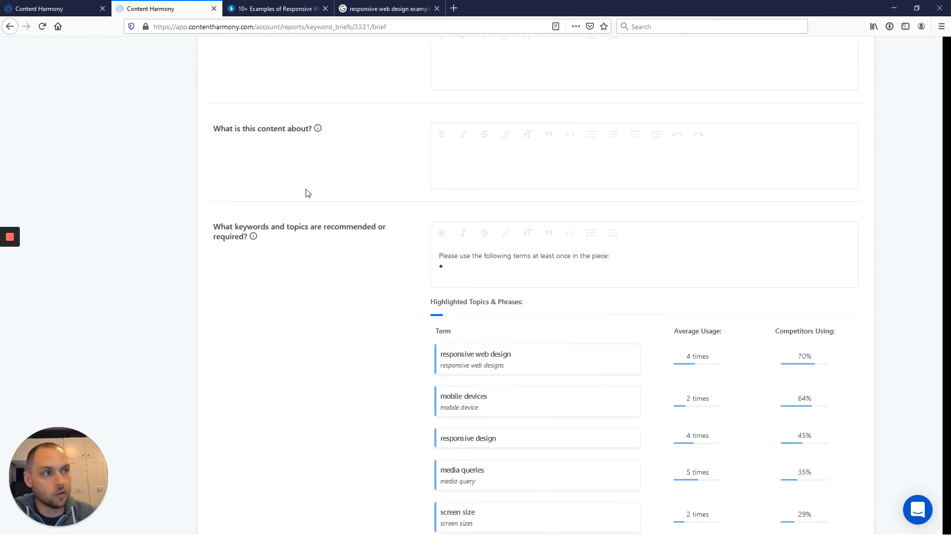
scroll(302, 198, "down", 3)
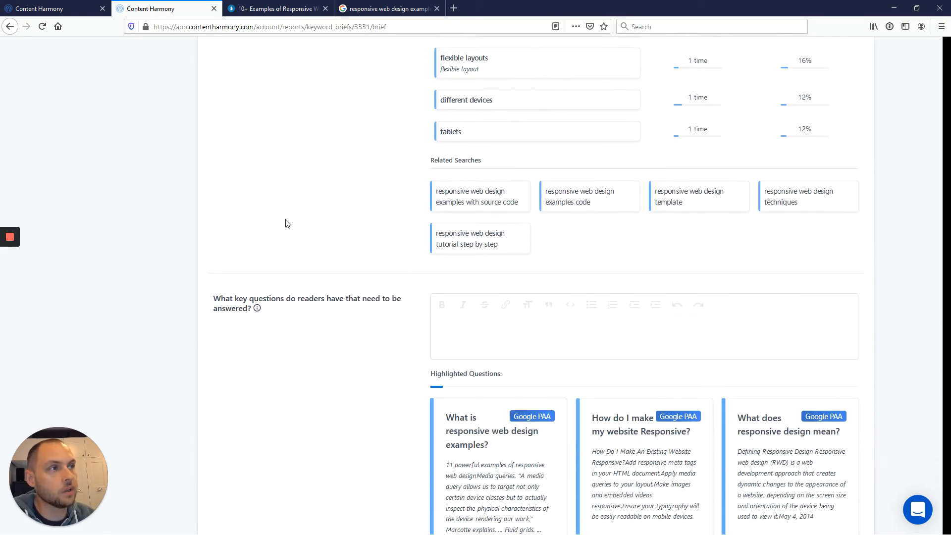
left_click_drag(217, 251, 261, 250)
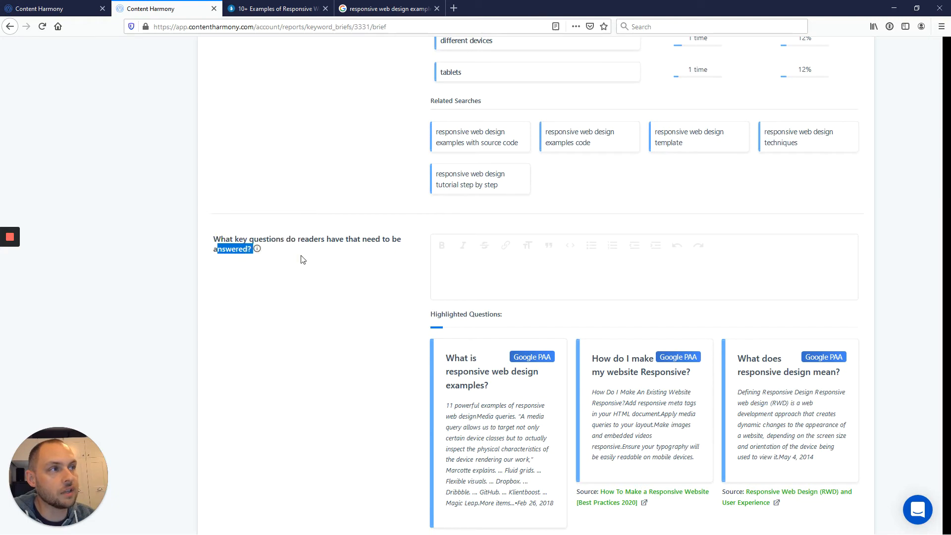
left_click(301, 255)
scroll(539, 385, "down", 10)
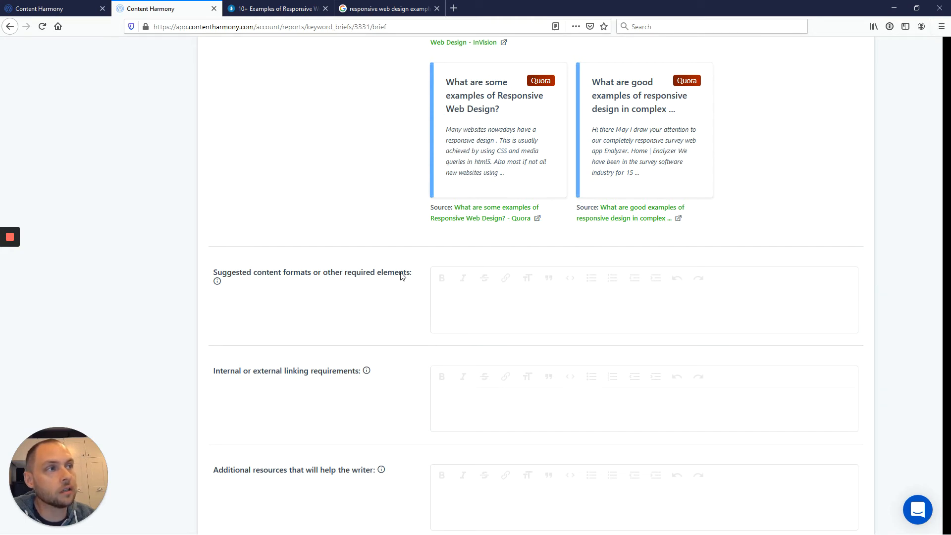
scroll(341, 347, "down", 2)
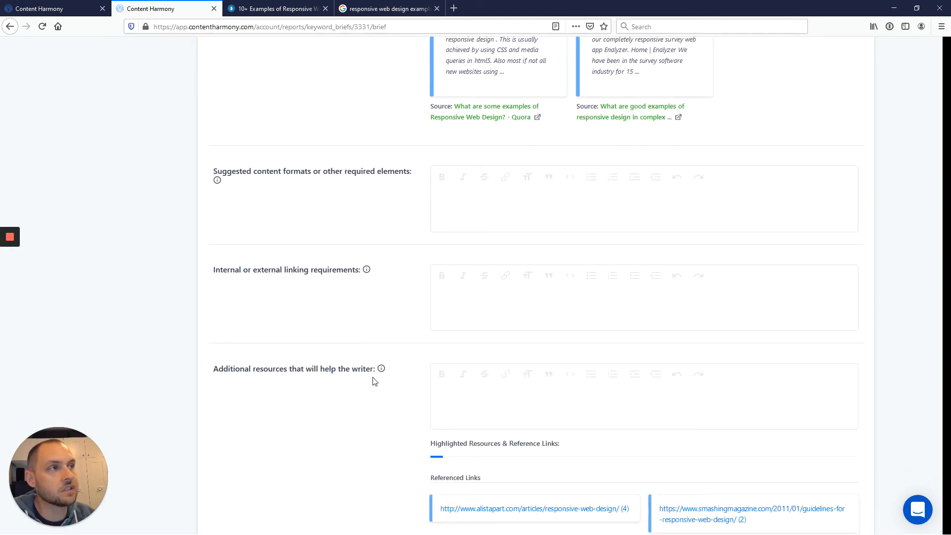
- Go back through the recommended keywords to the Content Overview at the start of the Content Brief
scroll(374, 381, "up", 20)
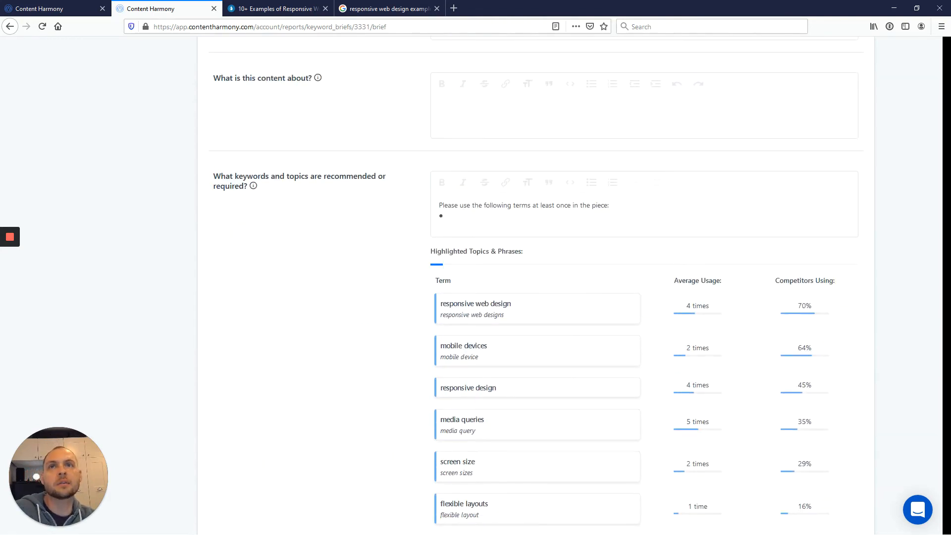
left_click(532, 369)
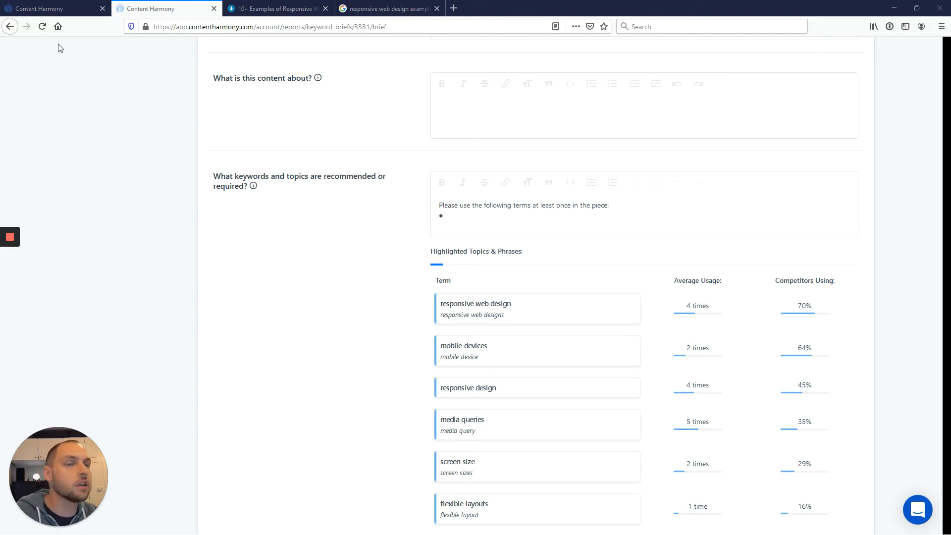
scroll(613, 283, "up", 8)
scroll(607, 292, "down", 3)
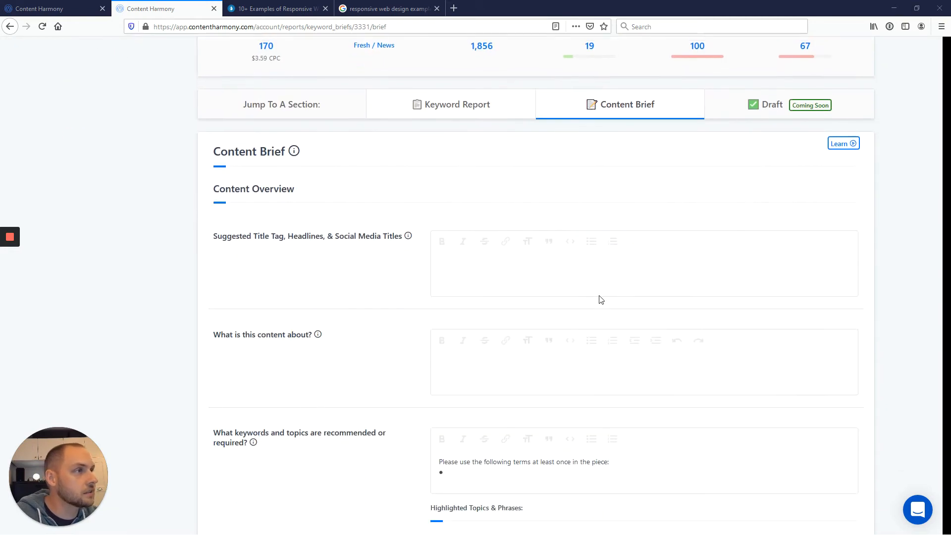
- Enter bullets for Title "X Examples of Stunning Responsive Web Design", Social Title "Same" and Headline on Page "Same", with the three labels in bold
left_click(580, 273)
type("Title: X Examples of Stunning Responsive Web Design Social Title: Same Headline on Page: Same")
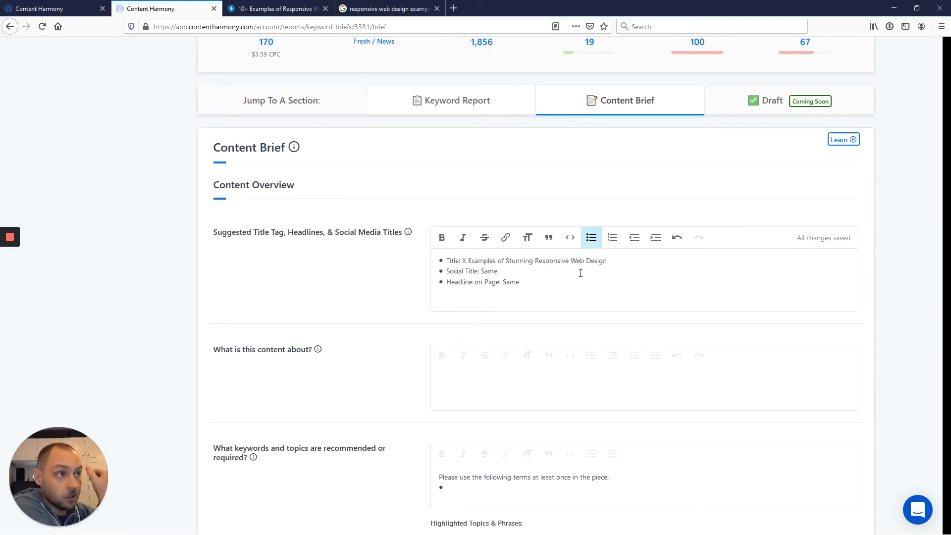
left_click(456, 259)
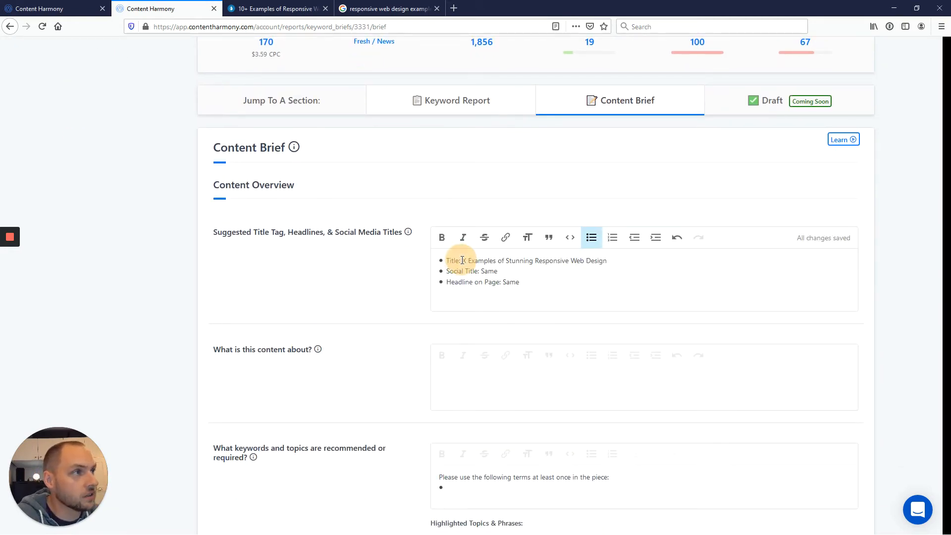
left_click_drag(462, 261, 480, 271)
key("ctrl+b")
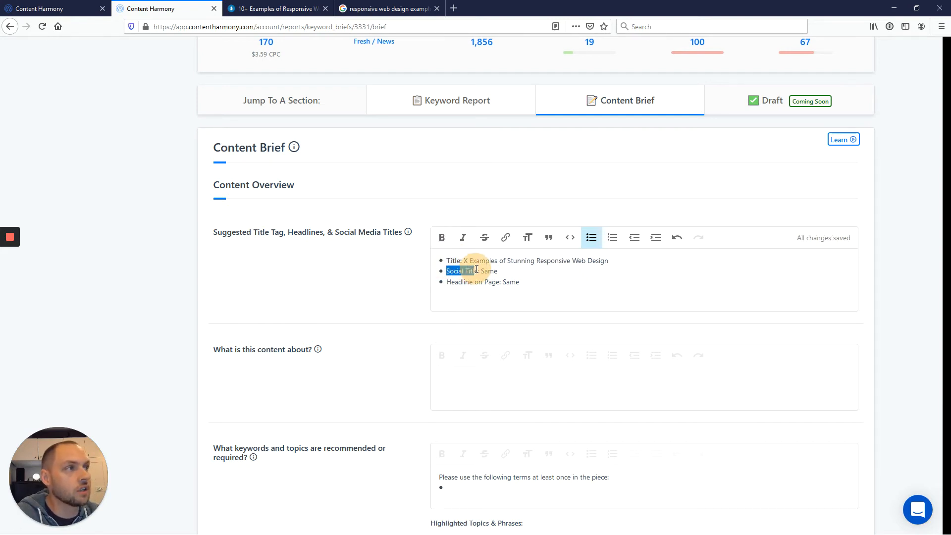
key("ctrl+b")
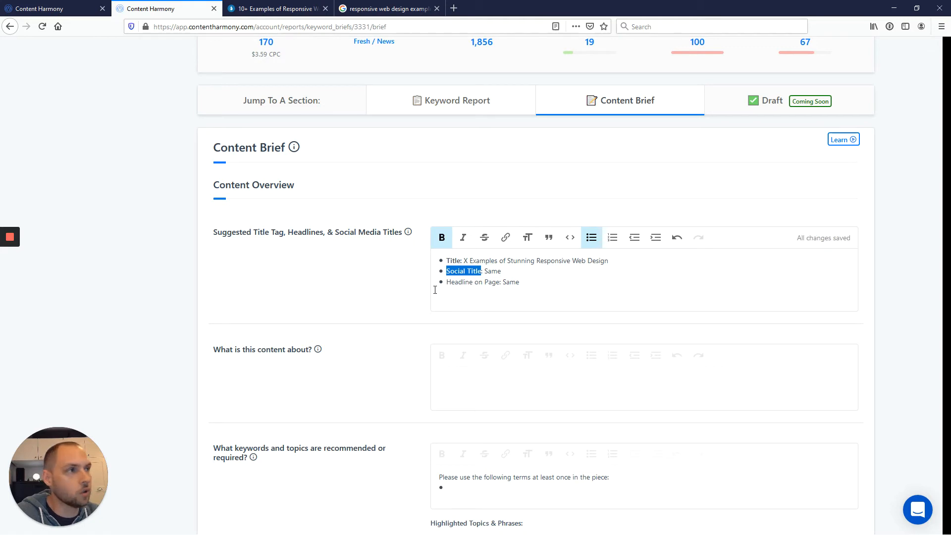
left_click_drag(445, 283, 501, 283)
key("ctrl+b")
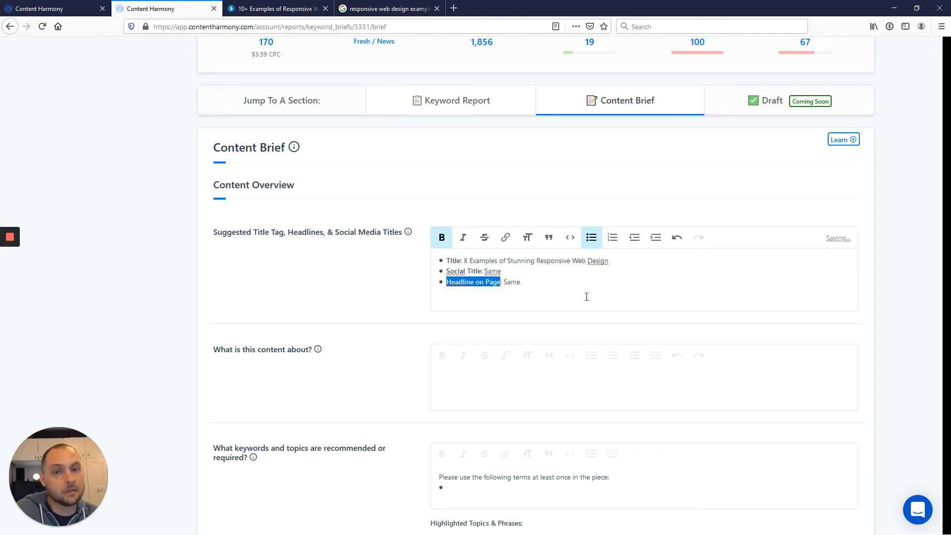
left_click(593, 292)
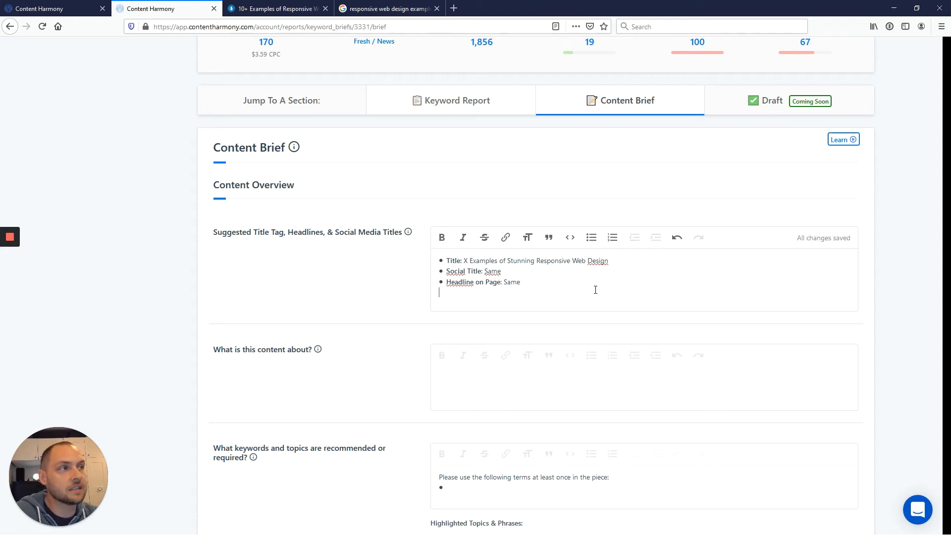
scroll(593, 290, "down", 3)
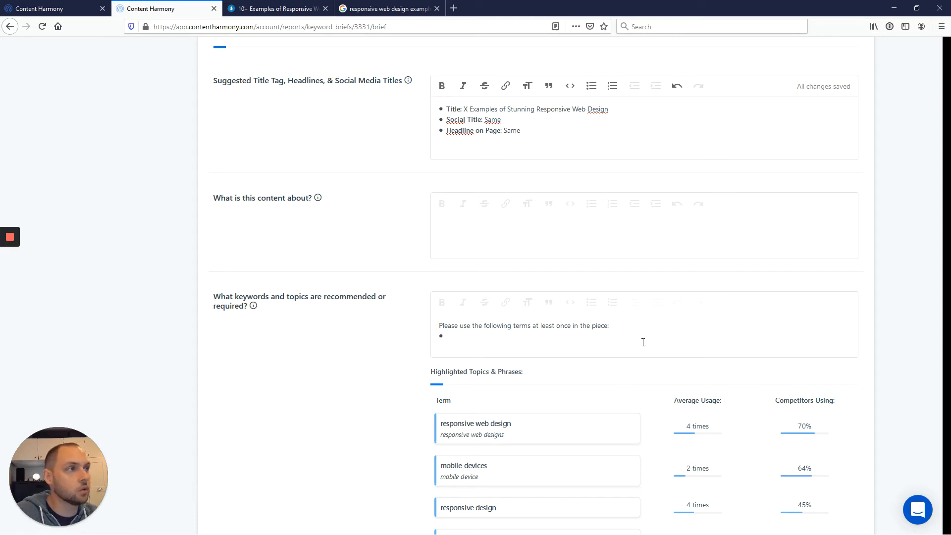
left_click(504, 229)
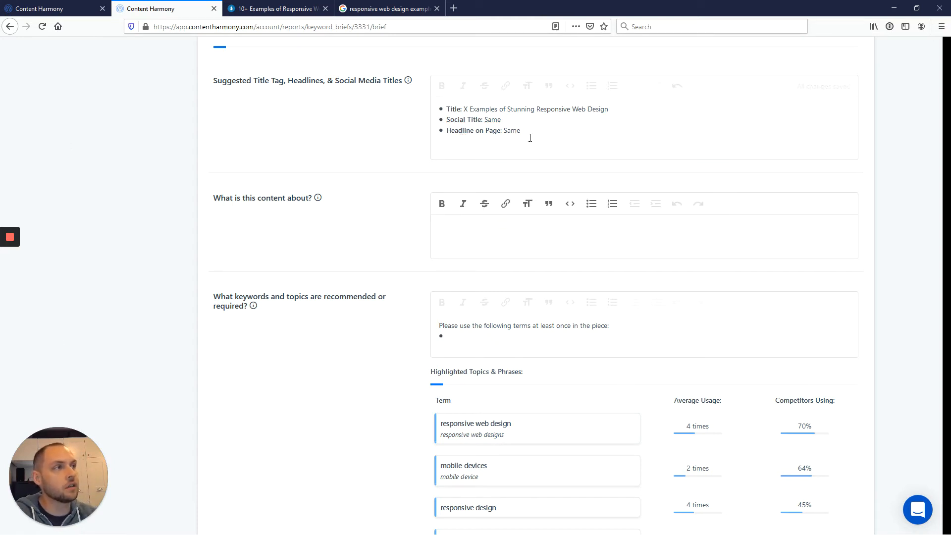
left_click_drag(537, 128, 444, 99)
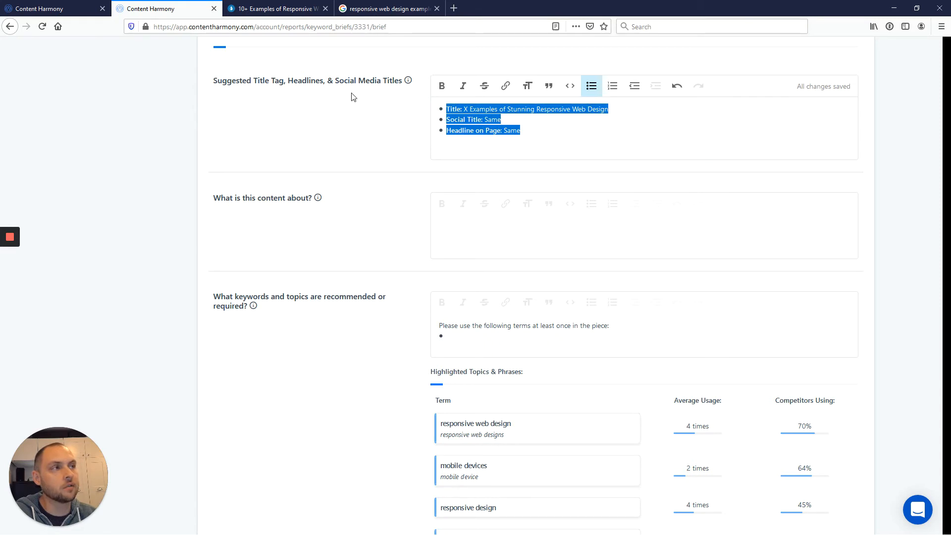
left_click_drag(340, 83, 389, 82)
left_click_drag(409, 175, 488, 166)
left_click(387, 146)
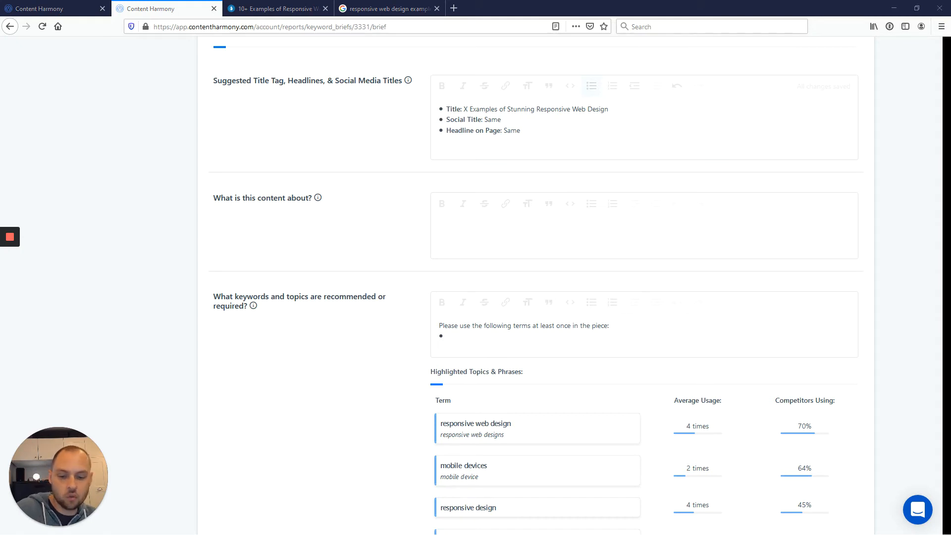
- Describe the content as stunning responsive web design examples and add a suggested outline from "What Is Responsive Design?" to "Responsive Web Design Resources"
left_click(553, 246)
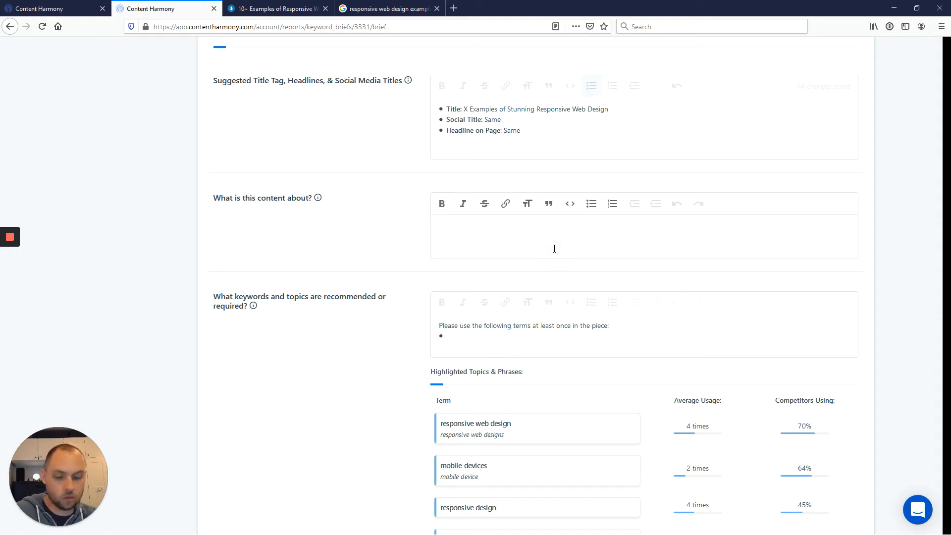
type("This post will find strong and stunning examples of responsive web design, explaining to the reader how responsive design in each example is achieved and how it can be replicated.  Suggested outline - can be rearranged based upon the examples found by the writer:  What Is Responsive Design? How Are Responsive Websites Coded Differently From Regular Websites? What Are CSS Media Queries? XX Great Responsive Web Design Examples Responsive eCommerce Website Examples (find 3-4 examples, please include examples built around Shopify, WooCommerce, and BigCommerce) Responsive SaaS Website Examples (find 3-4 examples) Responsive Publisher Website Examples (find 3-4 examples) Responsive Small Business Website Examples (find 3-4 examples) Responsive Web Design Elements (please find at least one example in each of the following sections, and show how most sites make these elements responsive) Responsive Menu Design Responsive Web Forms Responsive Column Design Responsive Blog Design Responsive Web Design Resources Use this section to link to other responsive web design resources we've published previously and guide the user towards \"how to choose a responsive website theme\"")
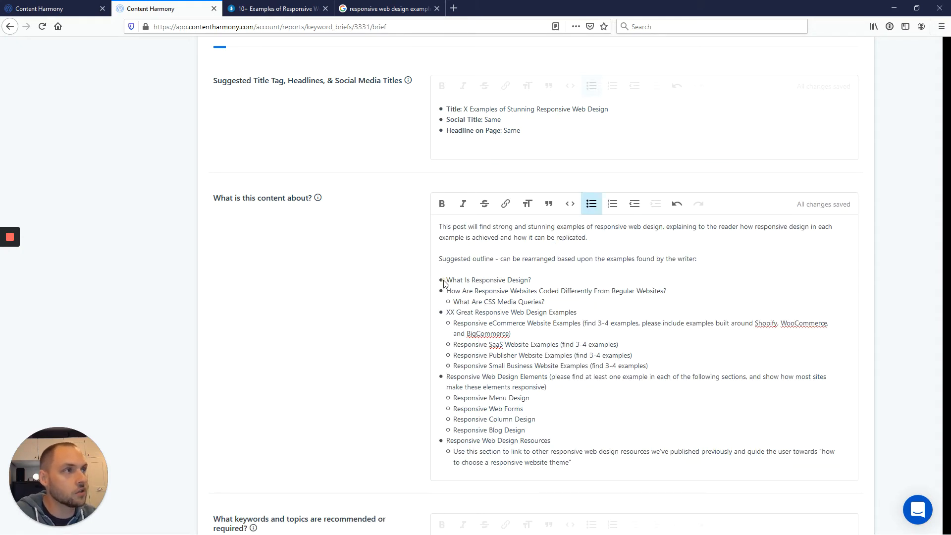
left_click_drag(575, 462, 435, 270)
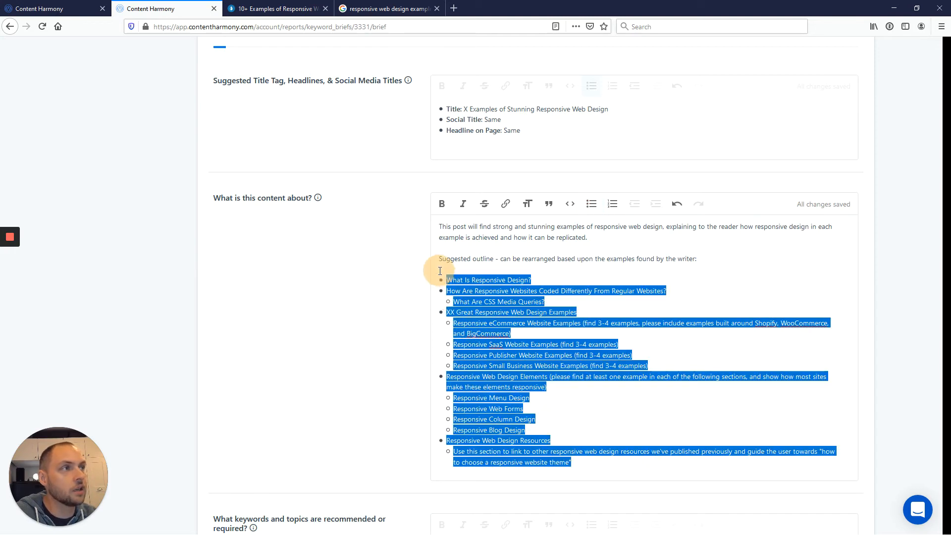
- Add several blank lines below the last item of the suggested outline to lengthen the content description field
left_click(580, 462)
key("Return")
key("Return")
key("Return")
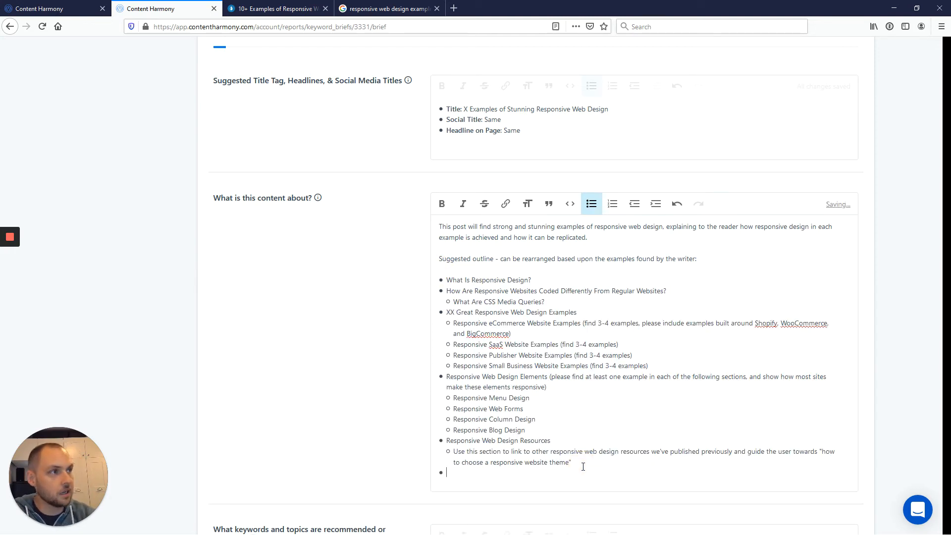
scroll(588, 468, "down", 1)
scroll(588, 468, "down", 2)
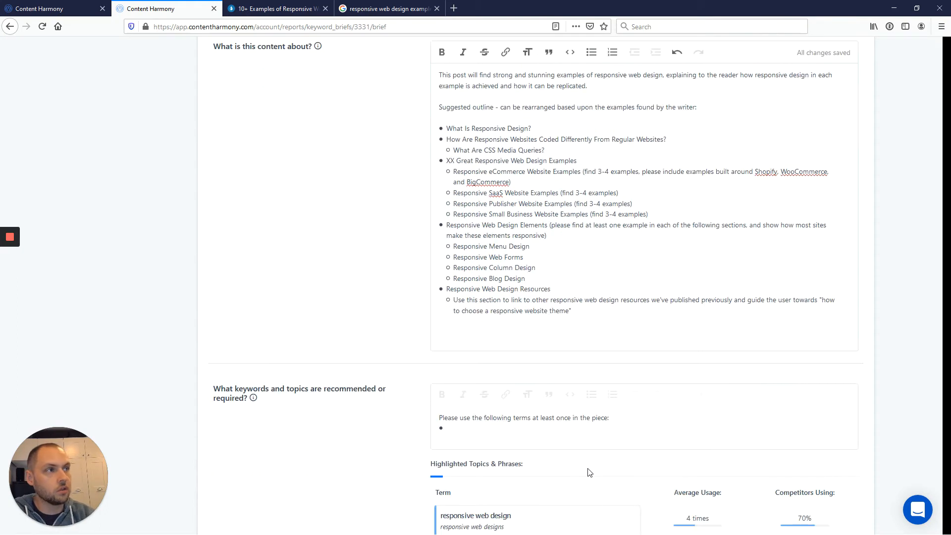
key("Return")
key("Return")
key("Return")
key("Return")
key("Return")
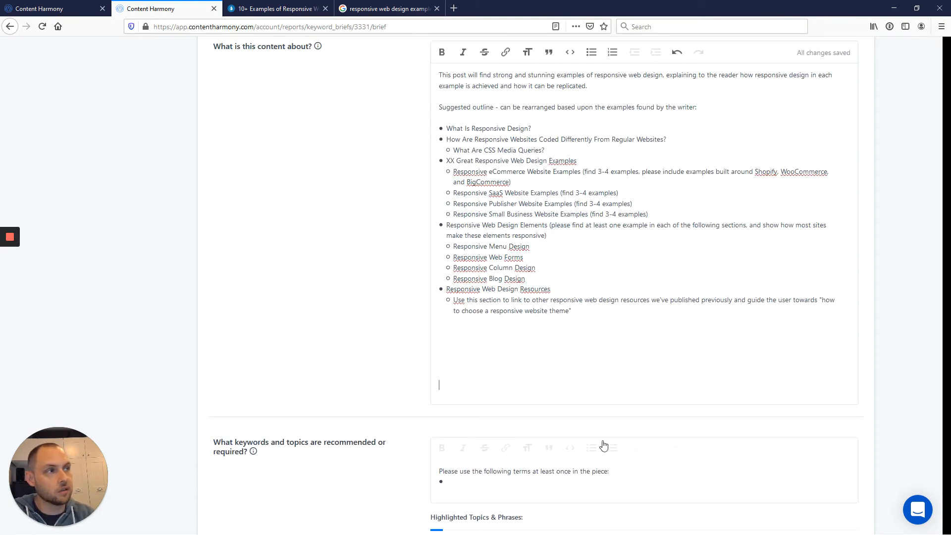
- Remove the extra blank lines below the suggested outline in the content description
left_click(580, 309)
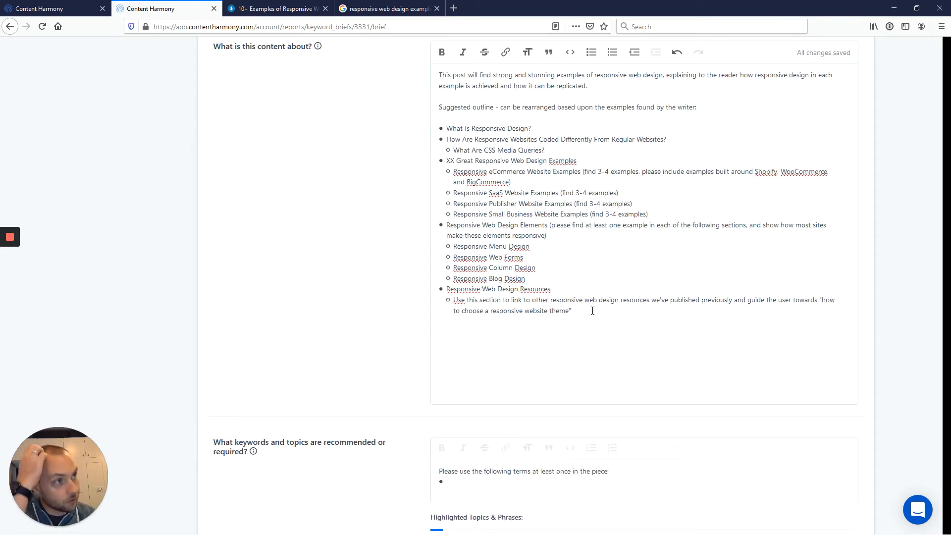
left_click(642, 393)
left_click(497, 332)
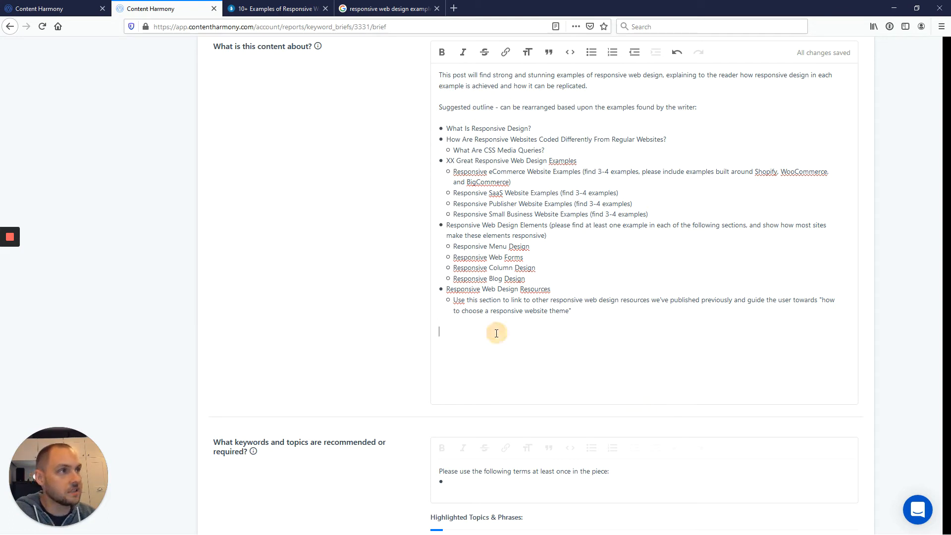
key("BackSpace")
key("BackSpace")
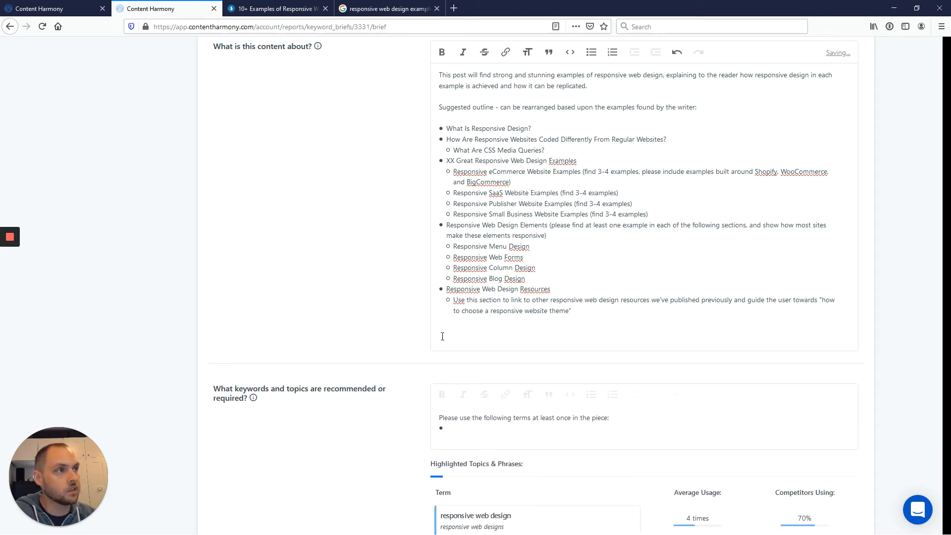
key("BackSpace")
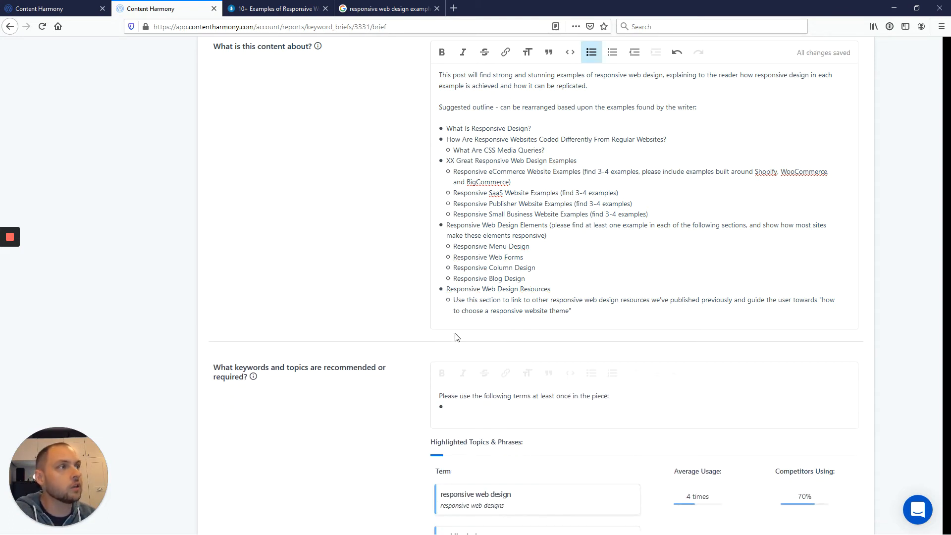
left_click(455, 328)
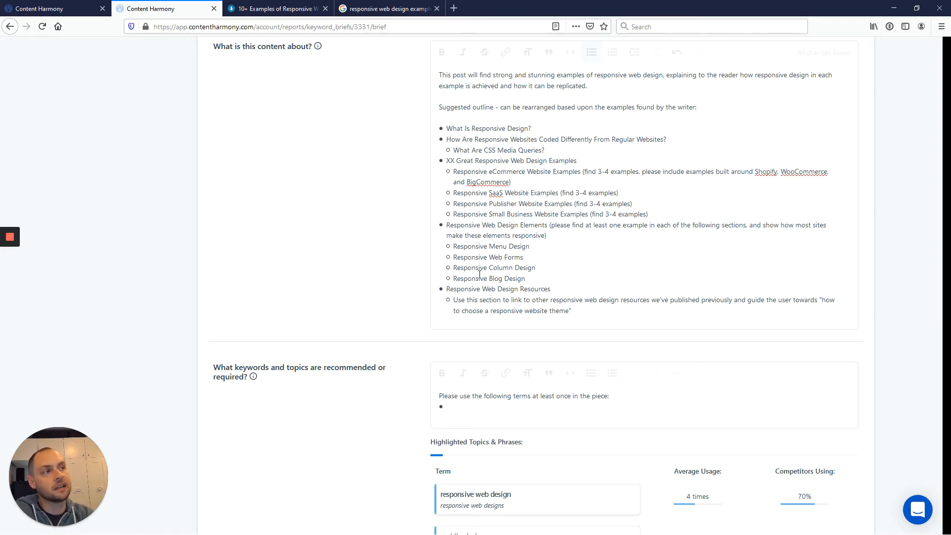
- Outdent "What Are CSS Media Queries?" out of the outline list, and restore it as a nested bullet
left_click_drag(593, 311, 453, 158)
scroll(445, 137, "up", 1)
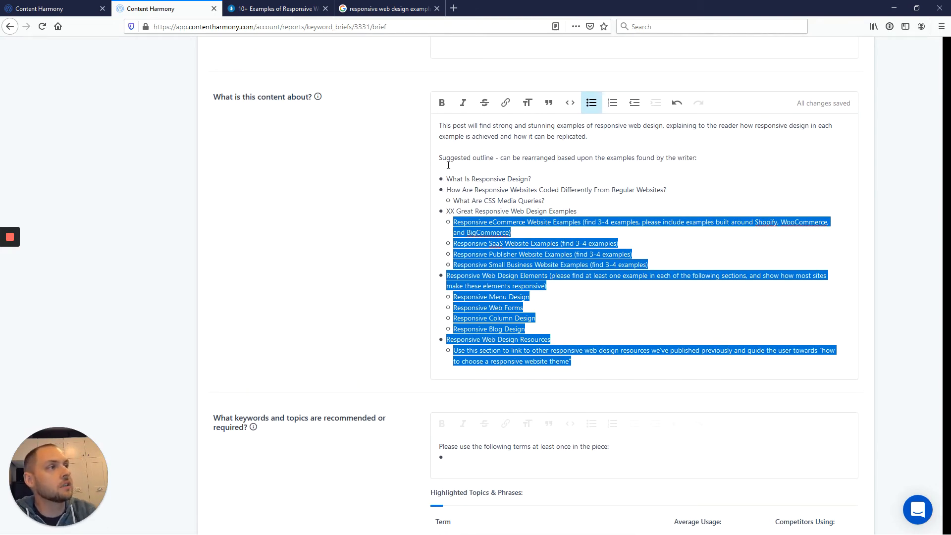
left_click(444, 178)
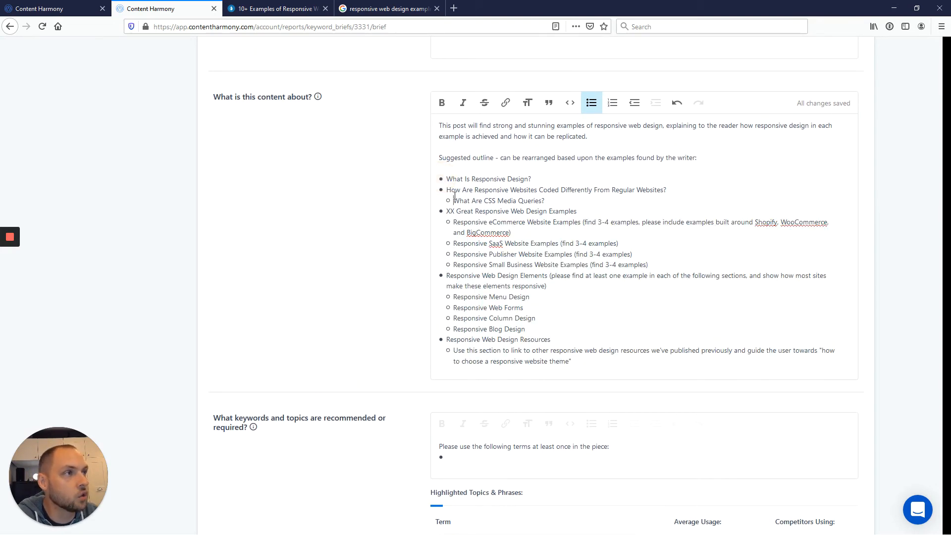
left_click(454, 199)
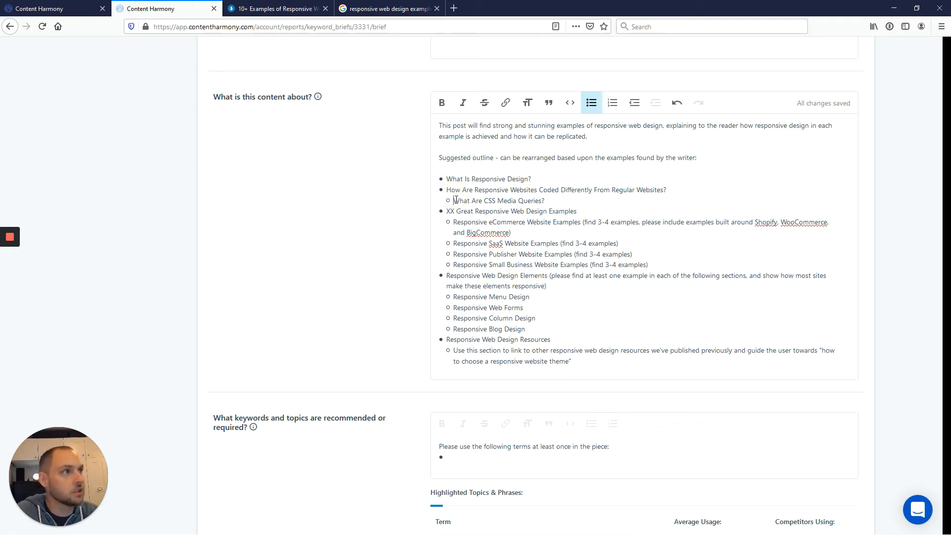
key("shift+Tab")
key("Tab")
key("shift+Tab")
key("shift+Tab")
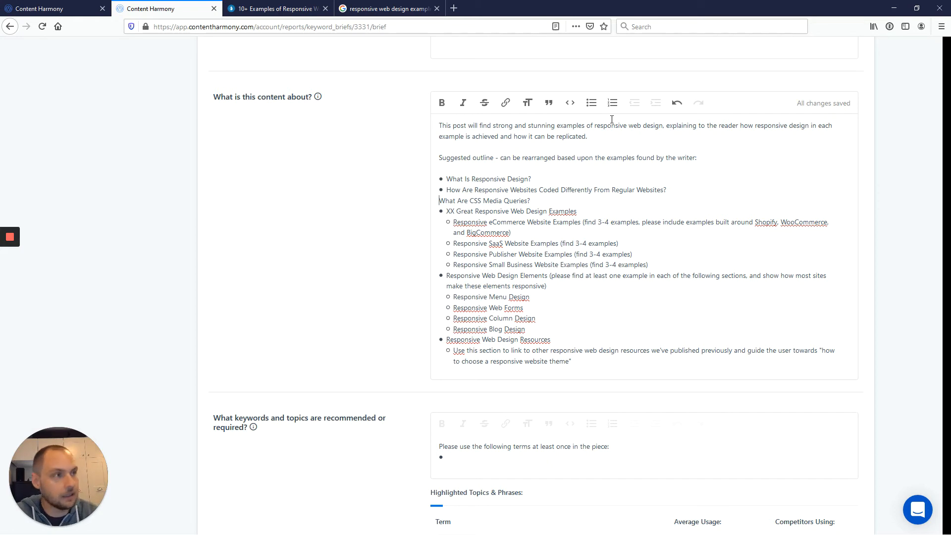
left_click(592, 102)
key("Tab")
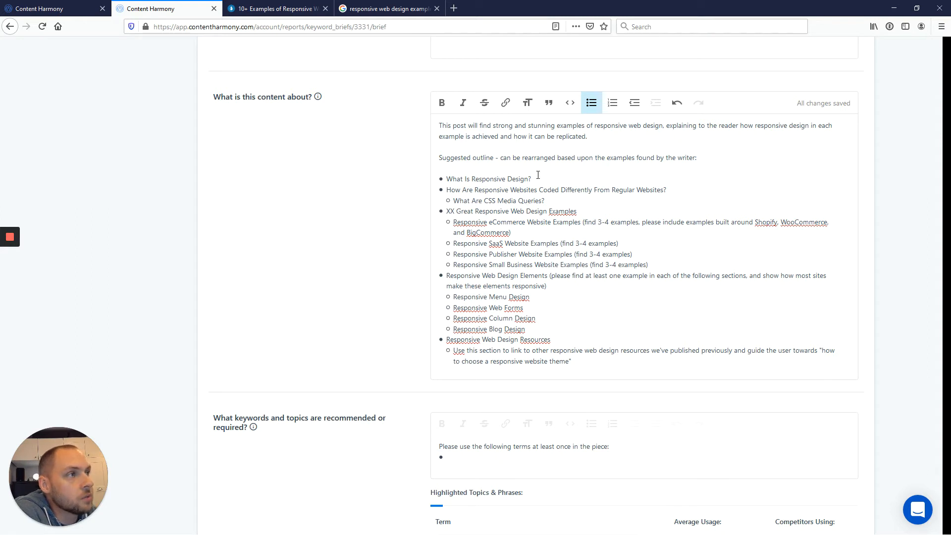
- Review the suggested outline, from how responsive websites are coded through the website examples and design elements to the resources section
left_click_drag(455, 191, 675, 192)
left_click_drag(558, 201, 583, 210)
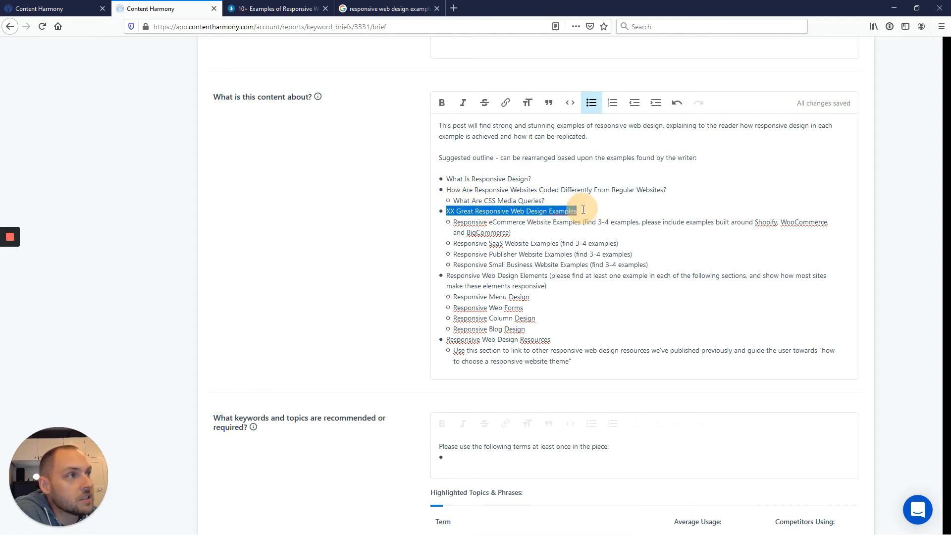
left_click_drag(454, 222, 525, 222)
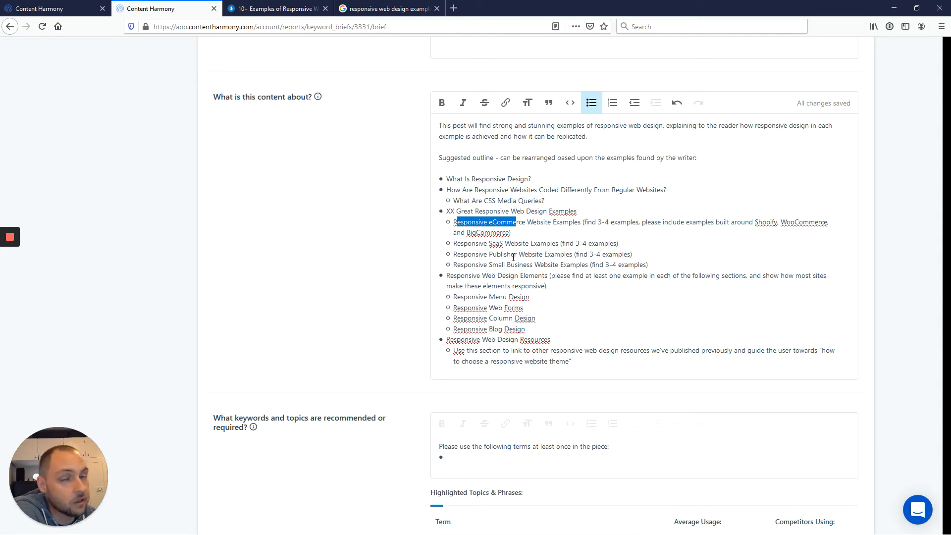
left_click_drag(451, 284, 528, 311)
left_click(462, 301)
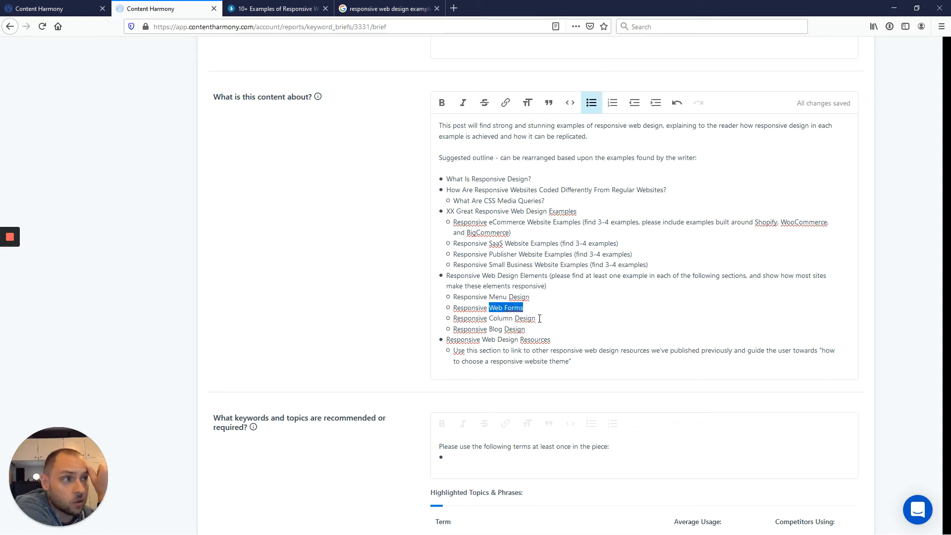
left_click_drag(447, 339, 549, 345)
left_click(453, 350)
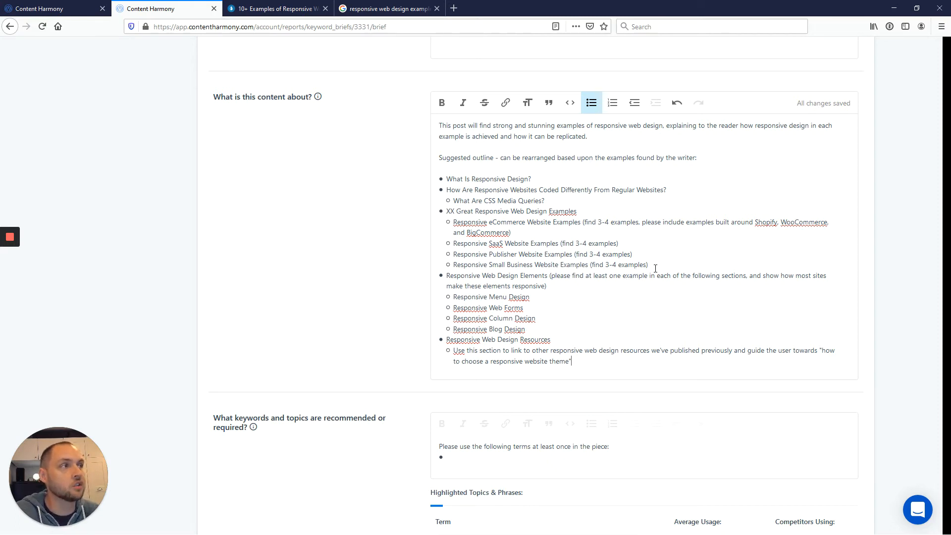
left_click_drag(655, 268, 498, 265)
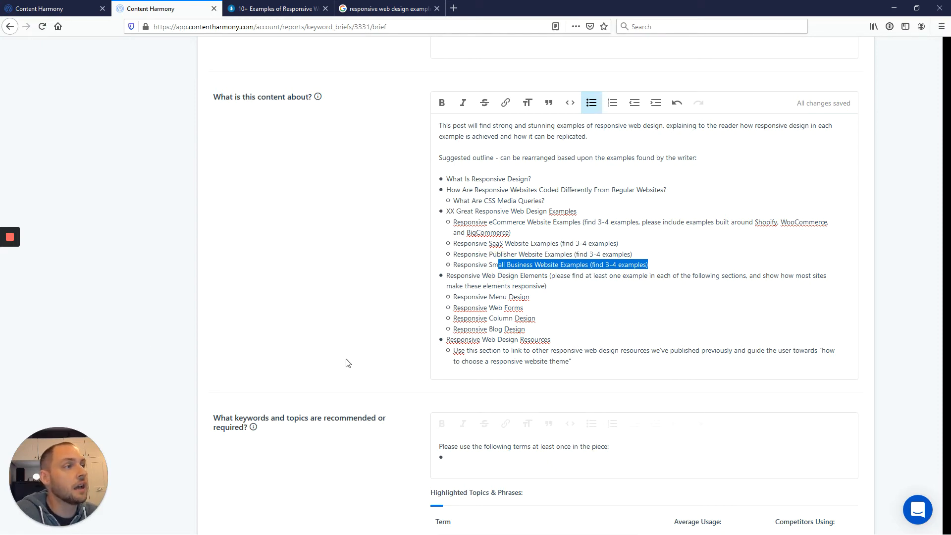
- Replace the keyword instructions with guidance to vary "SaaS/ecommerce/publisher/small business responsive site examples" and use all highlighted terms naturally at least once
scroll(462, 342, "down", 5)
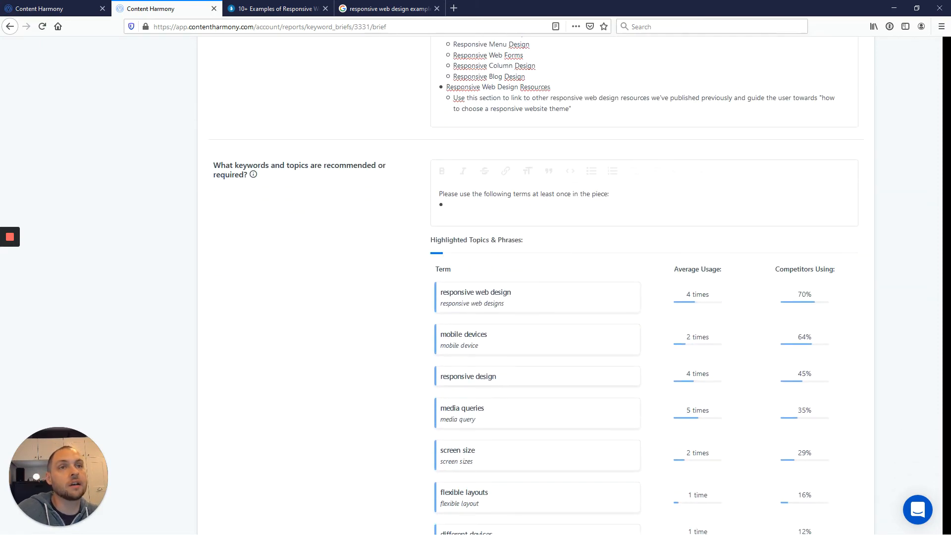
left_click(530, 347)
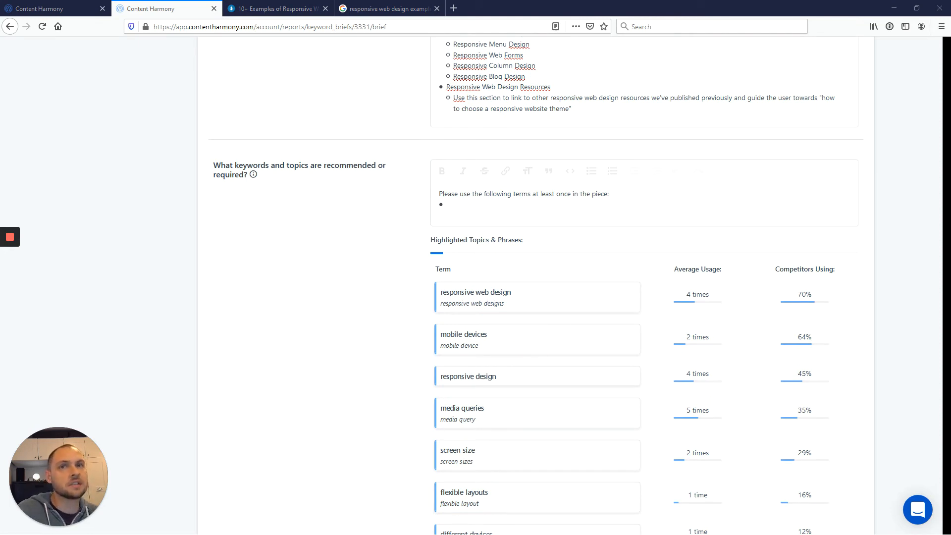
left_click(527, 216)
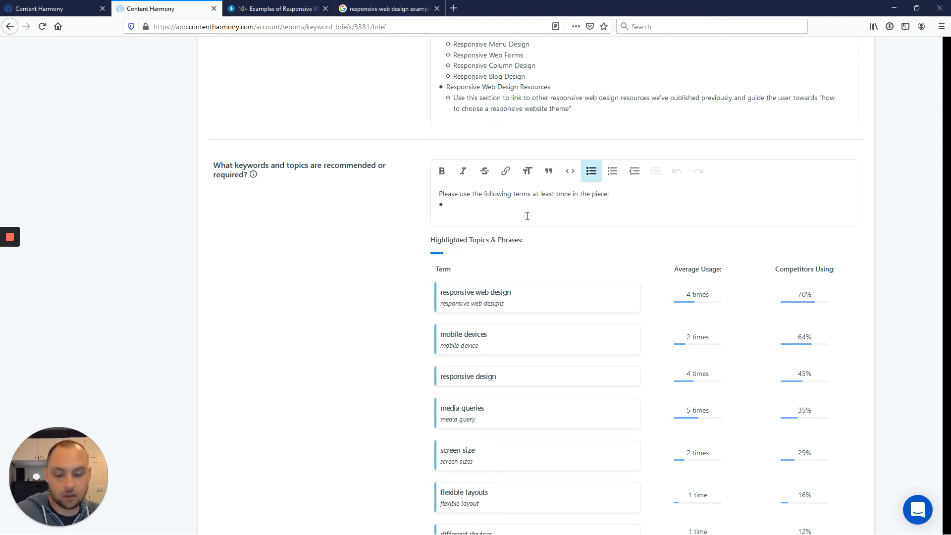
key("ctrl+a")
type("In outline example above, be sure to use variations on the phrase structure of \"SaaS/ecommerce/publisher/small business responsive site examples\".  All highlighted terms below should occur naturally at least once in the article, but likely will occur more than once.")
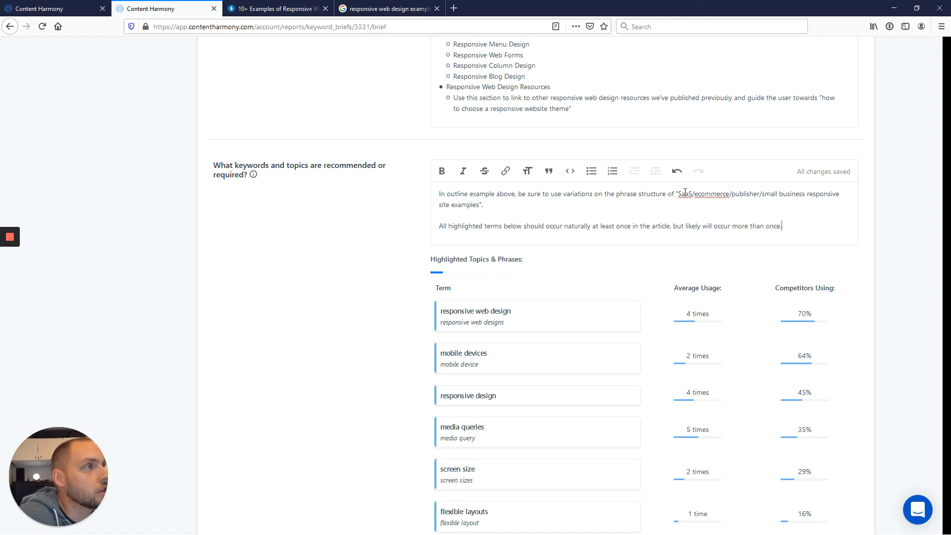
- Review the keyword guidance on phrase variations and on using the highlighted terms, checking it against the top of the brief
left_click_drag(684, 194, 787, 198)
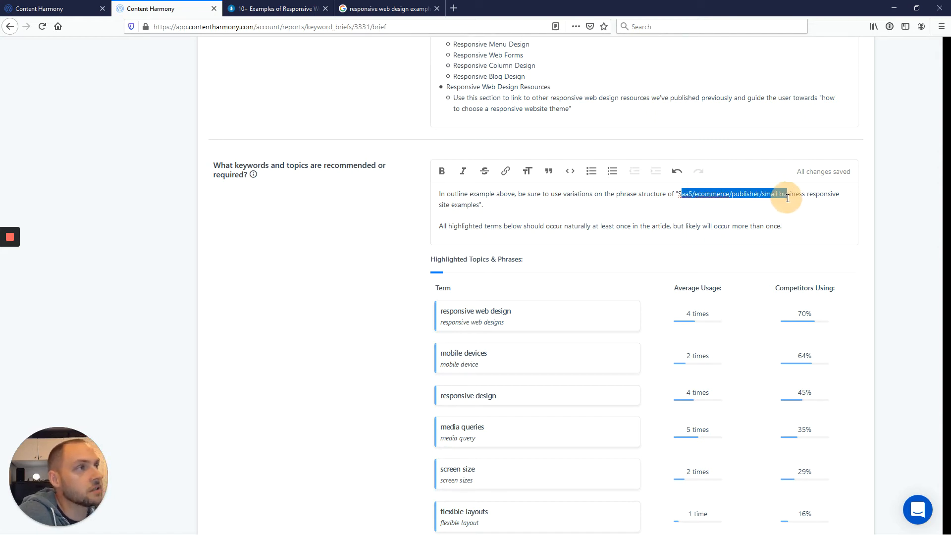
left_click(777, 212)
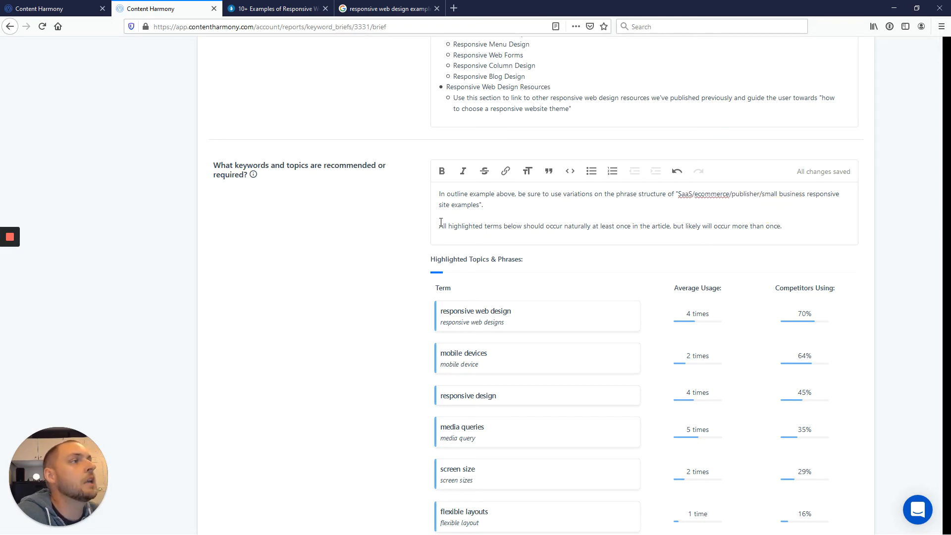
left_click_drag(439, 226, 786, 253)
left_click(390, 231)
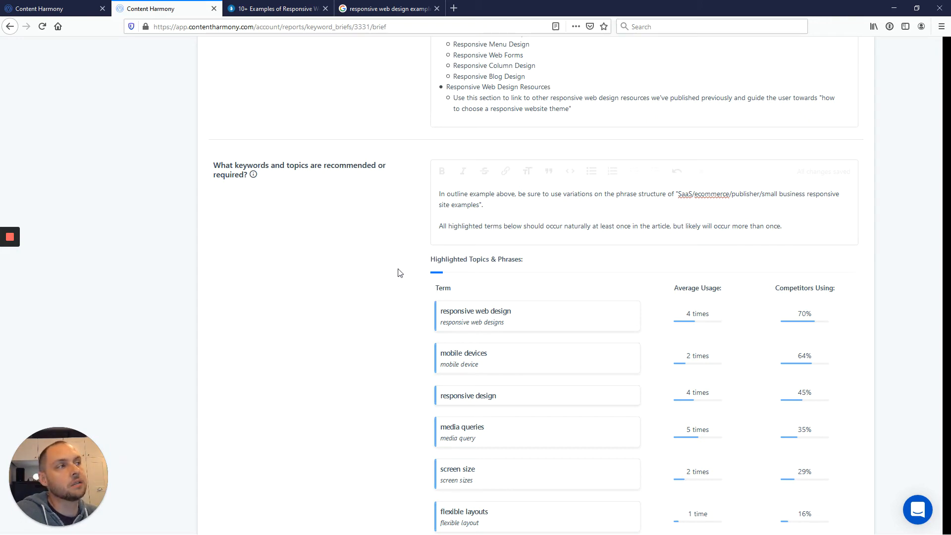
scroll(399, 273, "up", 15)
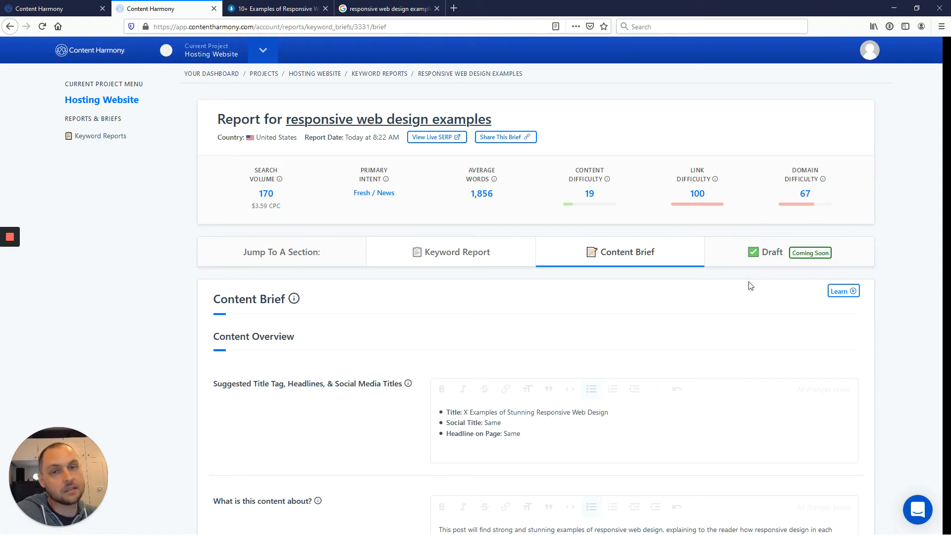
scroll(750, 285, "down", 15)
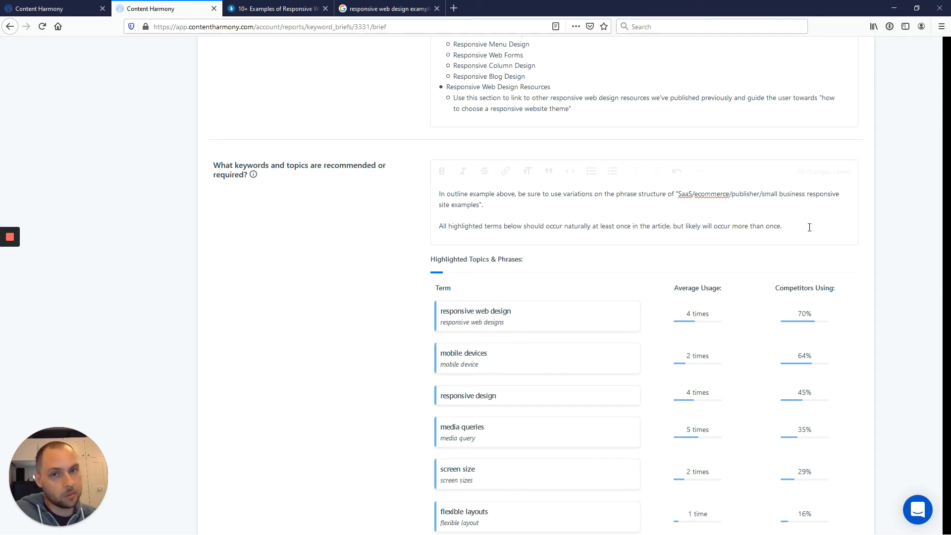
left_click_drag(810, 227, 426, 242)
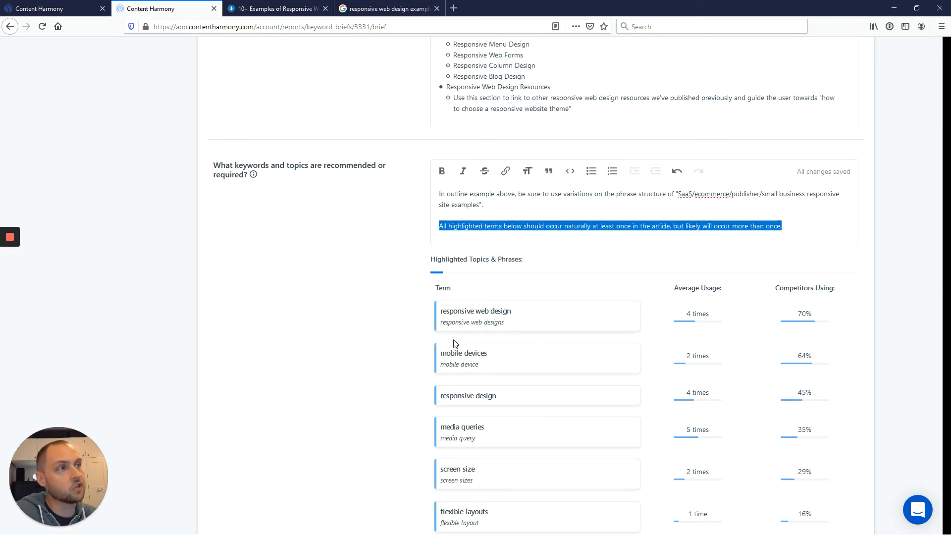
- Explain under key reader questions that required ones are in the outline, common questions need review, and 'examples' questions take priority over 'how to make a site responsive'
scroll(451, 347, "down", 4)
scroll(378, 301, "down", 7)
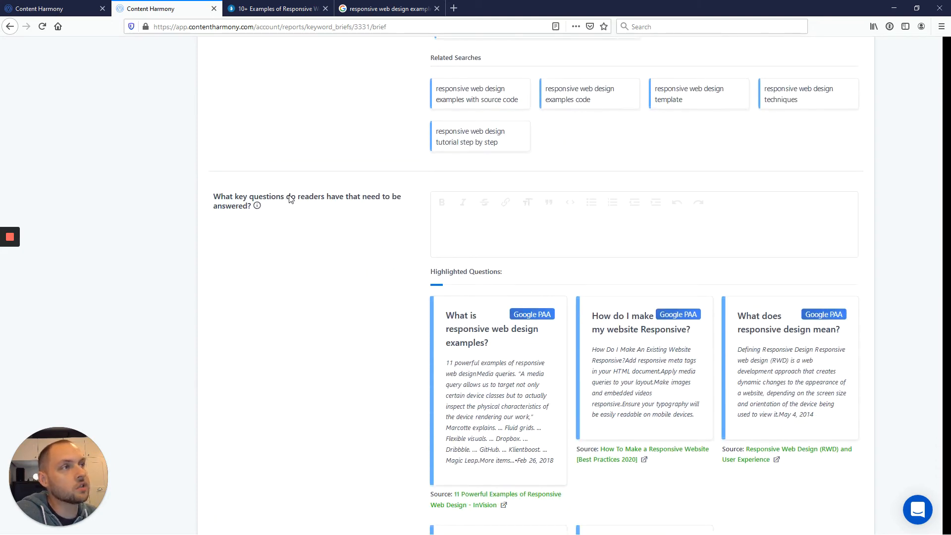
left_click(512, 237)
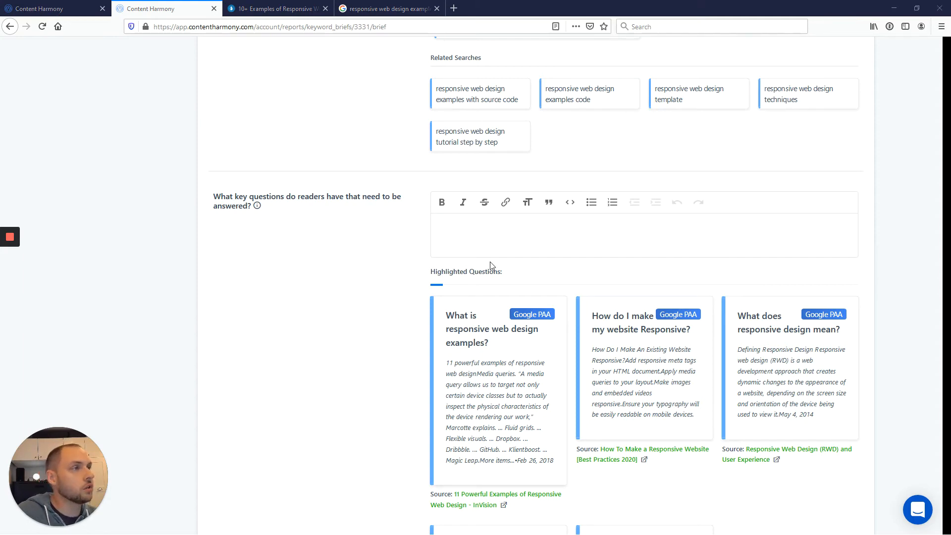
left_click(626, 237)
type("Required questions have been included in the outline above, however please review the following common questions to understand what users are searching for. Questions related to 'how to make a site responsive' will be covered in the other article we're currently writing about the process, so please focus more on the 'examples' related questions.")
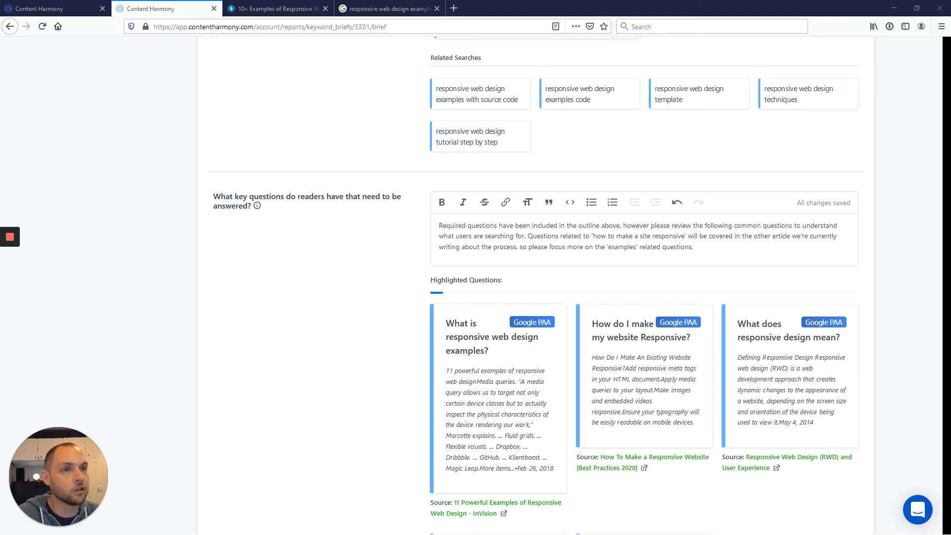
left_click(357, 459)
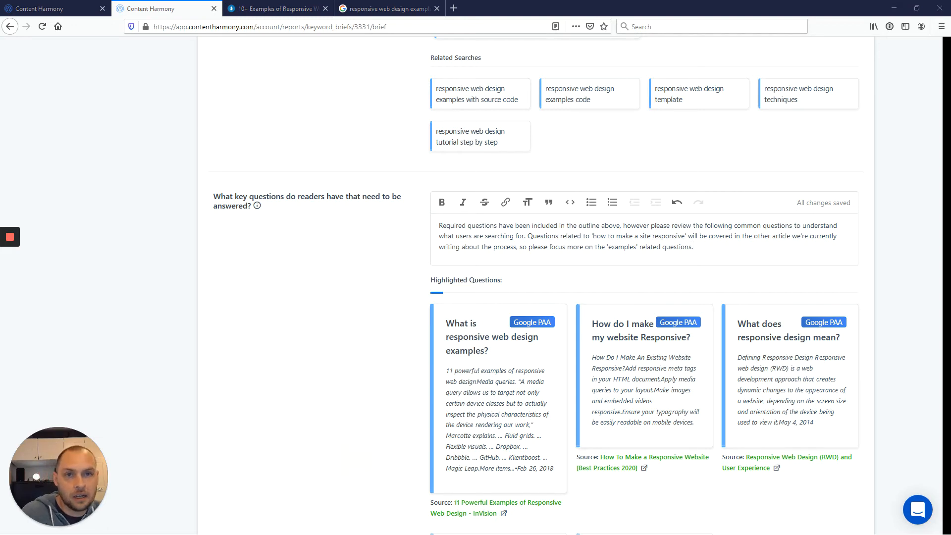
- Require custom screenshots of all examples in the suggested content formats, with forms/columns/etc focusing on those elements instead of full pages
scroll(709, 272, "down", 10)
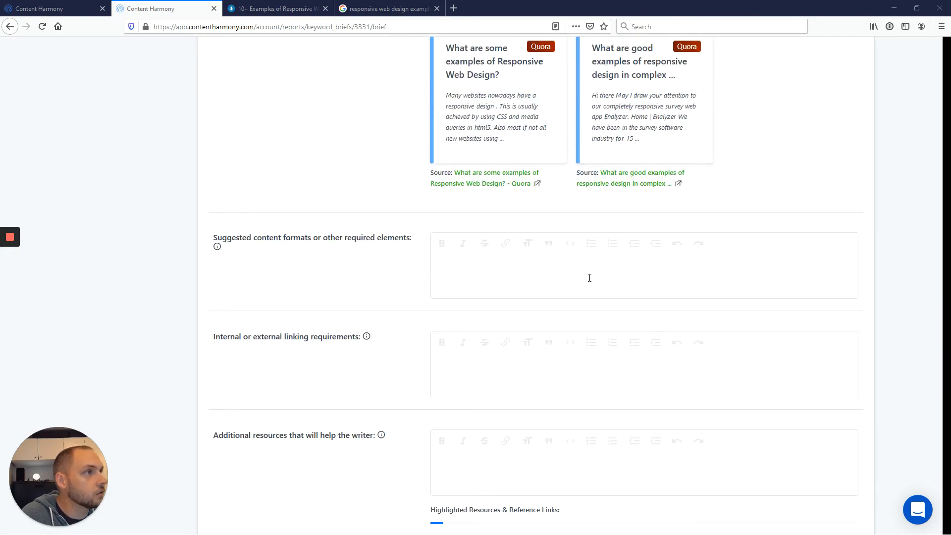
left_click(588, 276)
type("Will need screenshots on all of the examples. Screenshots should be custom, not copied from other articles. Examples of elements like forms/columns/etc should focus on those elements, not full page screenshots.")
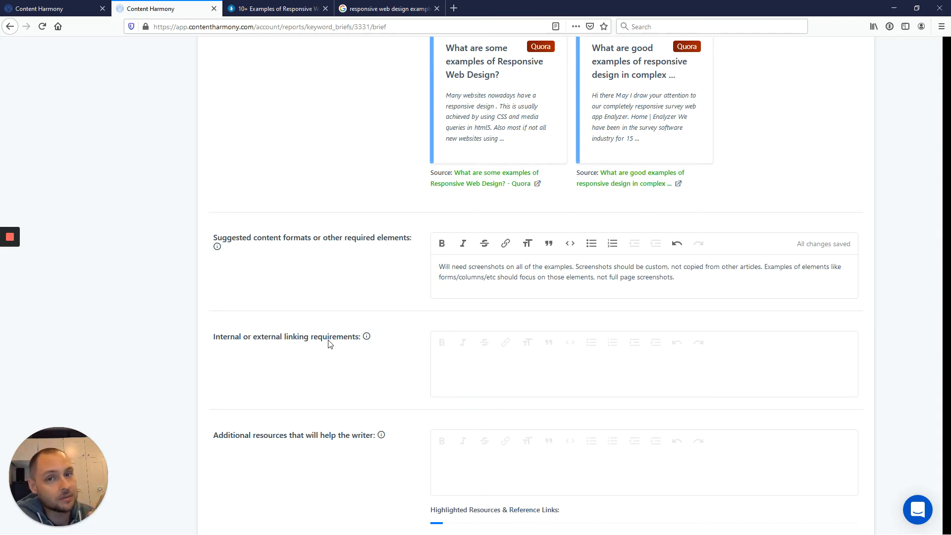
left_click(573, 267)
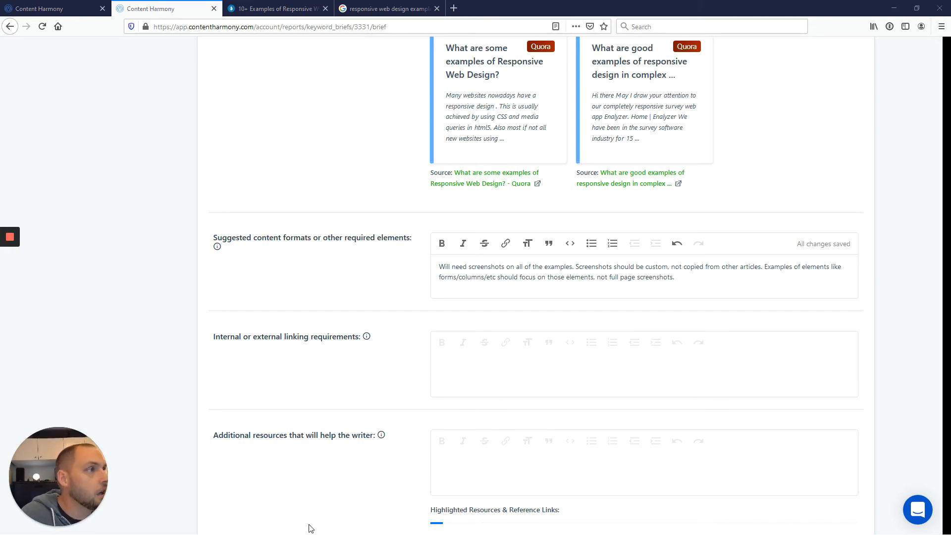
- Specify the linking requirements: cite screenshot sources externally, and link internally to other articles in the resources section and to the library of themes/templates
left_click(621, 386)
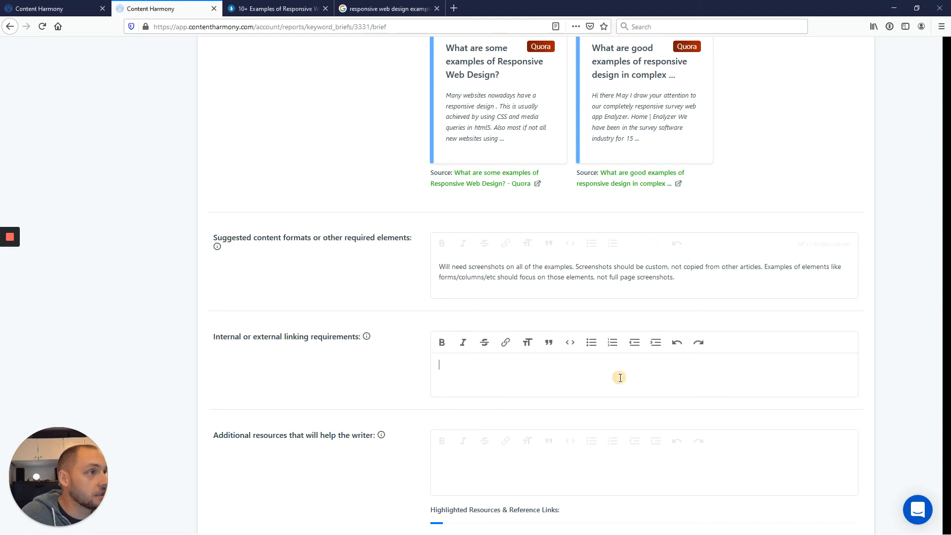
type("No specific external link requirements other than citing where screenshots came from. Internally we'll link to our other articles in the resources section. We should also link to our library of themes/templates for users who are already customers.")
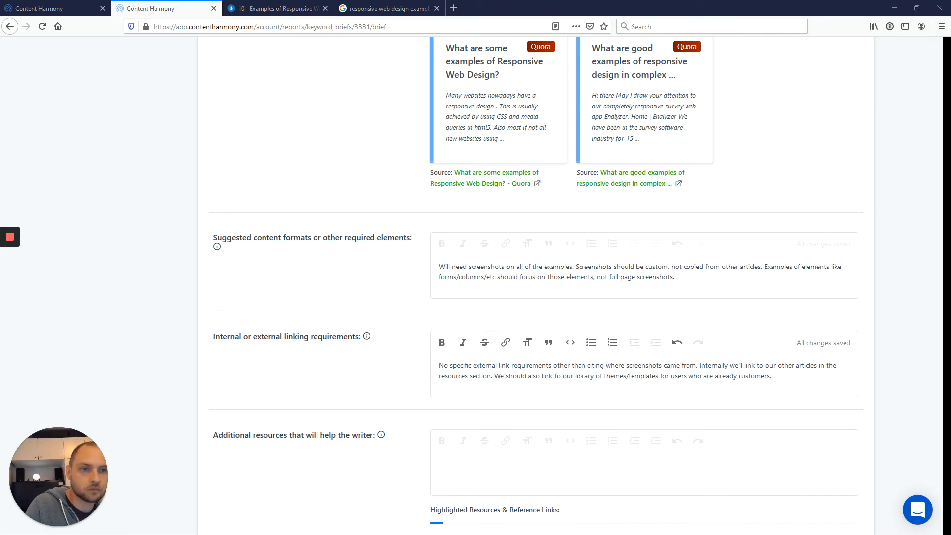
- Note under additional resources that "Examples below including competitor articles are all good to review to see how other people have covered the topic."
scroll(416, 378, "down", 4)
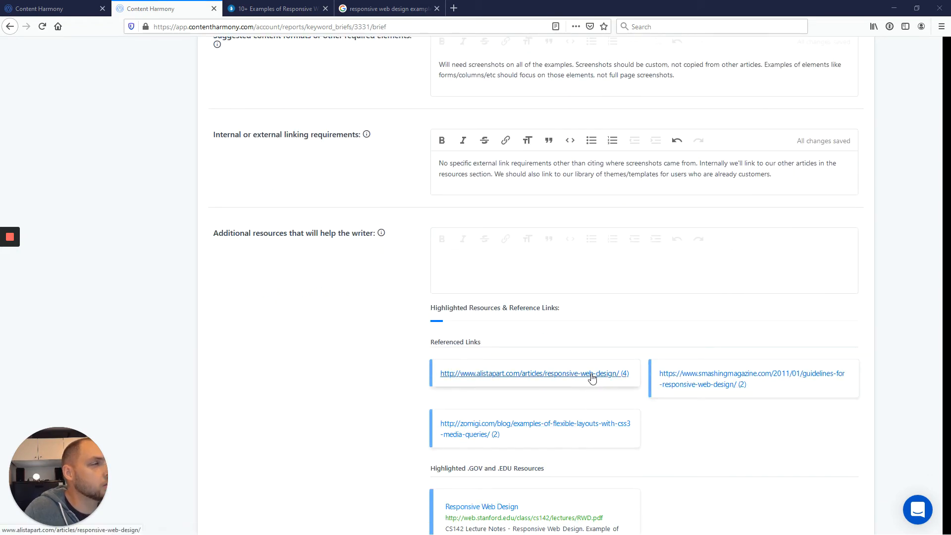
left_click(614, 261)
type("Examples below including competitor articles are all good to review to see how other people have covered the topic.")
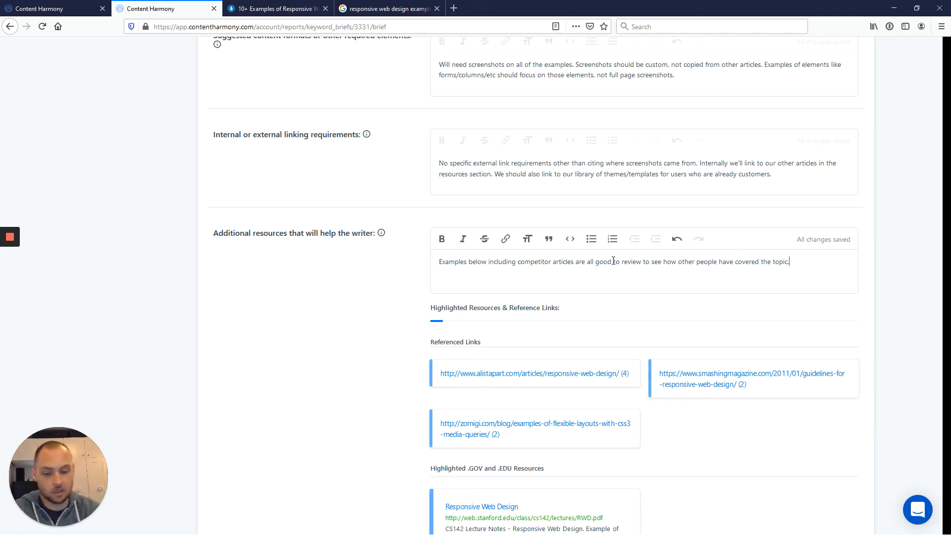
- Append to the additional resources "Please cite if the piece is particularly useful for our readers, or consider including these in the final resources section."
type("PLease")
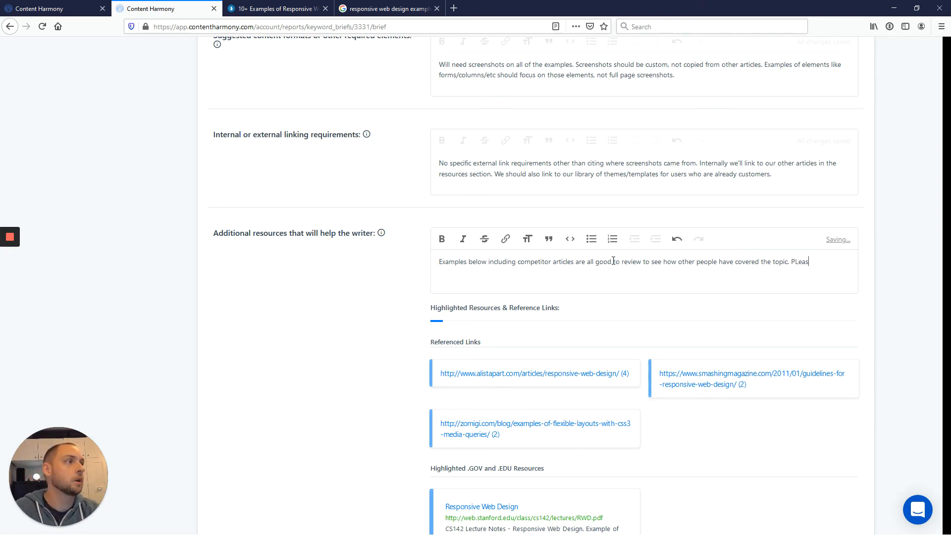
key("BackSpace")
key("BackSpace")
key("BackSpace")
key("BackSpace")
type("lease cite")
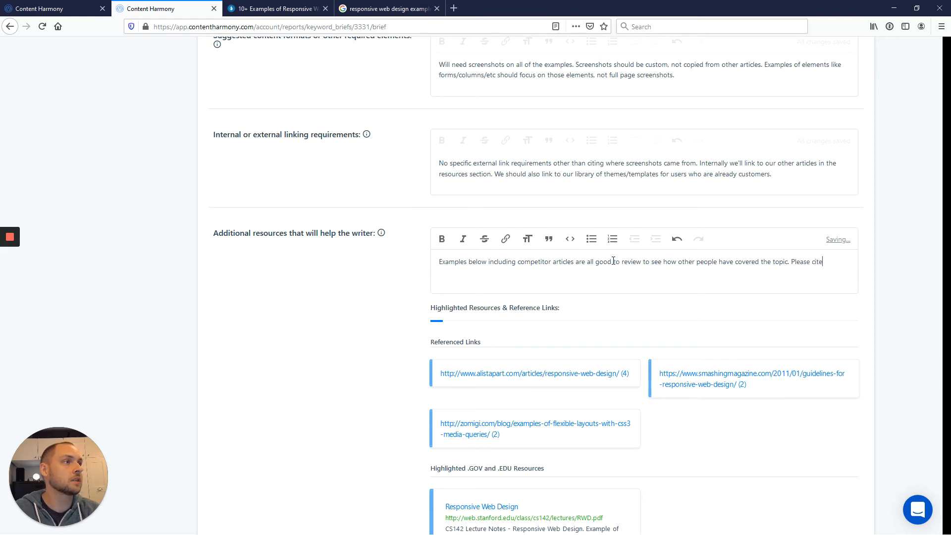
type(" if the piece is particulary")
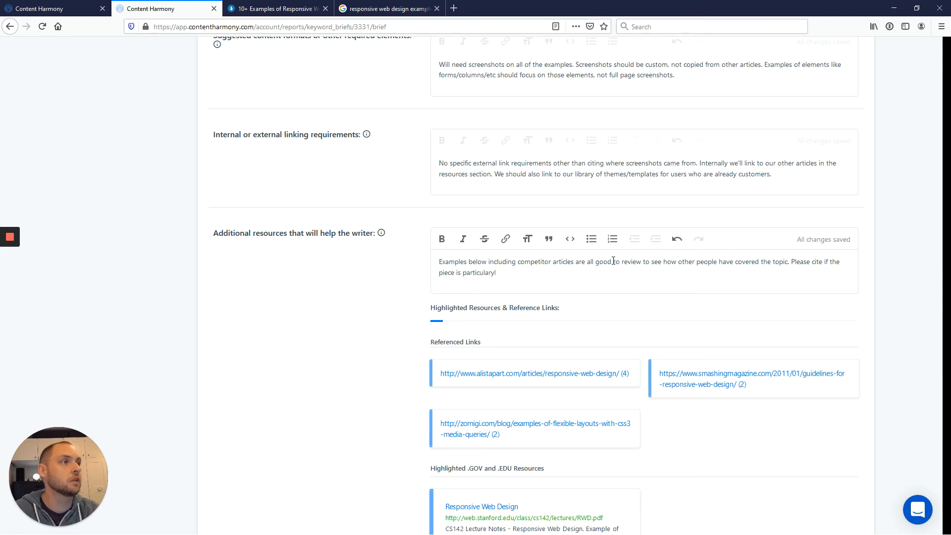
key("BackSpace")
type("ly use")
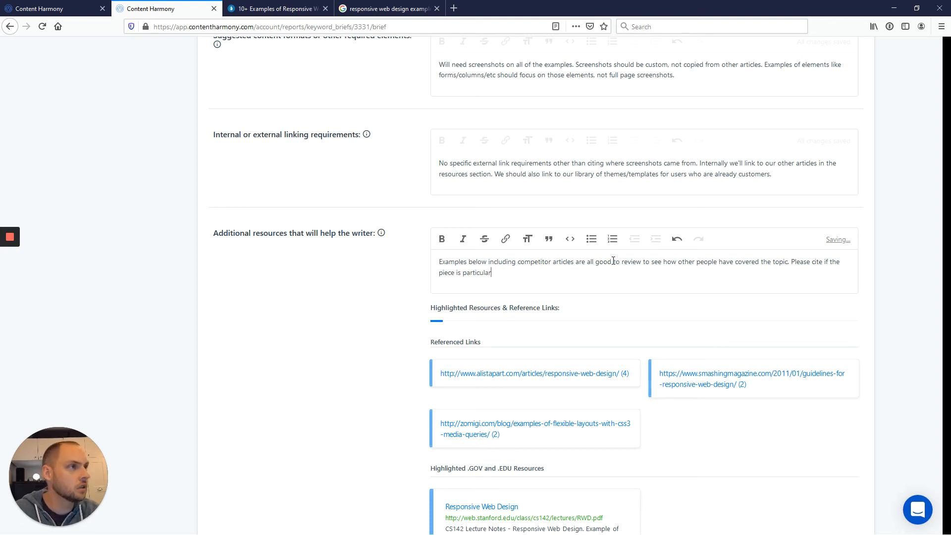
type("ful for our")
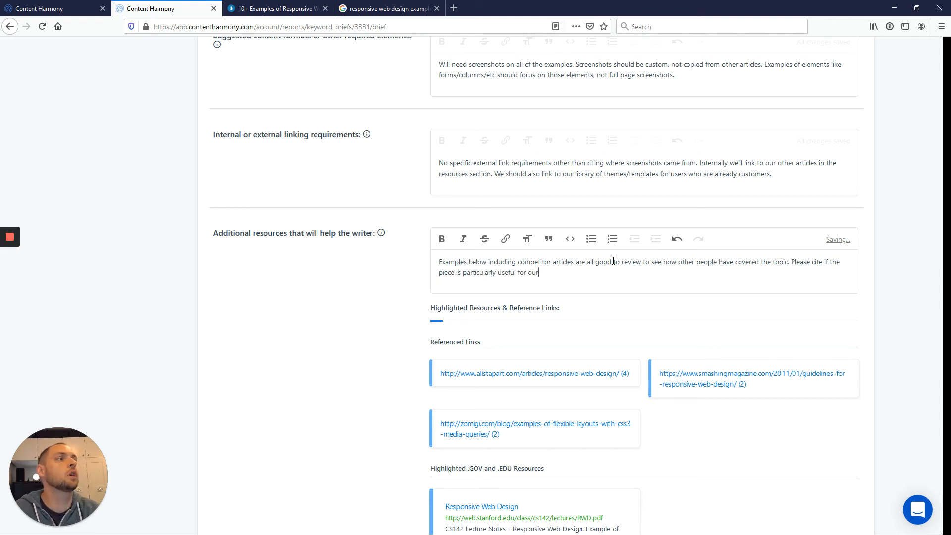
type(" readers, or consider includin")
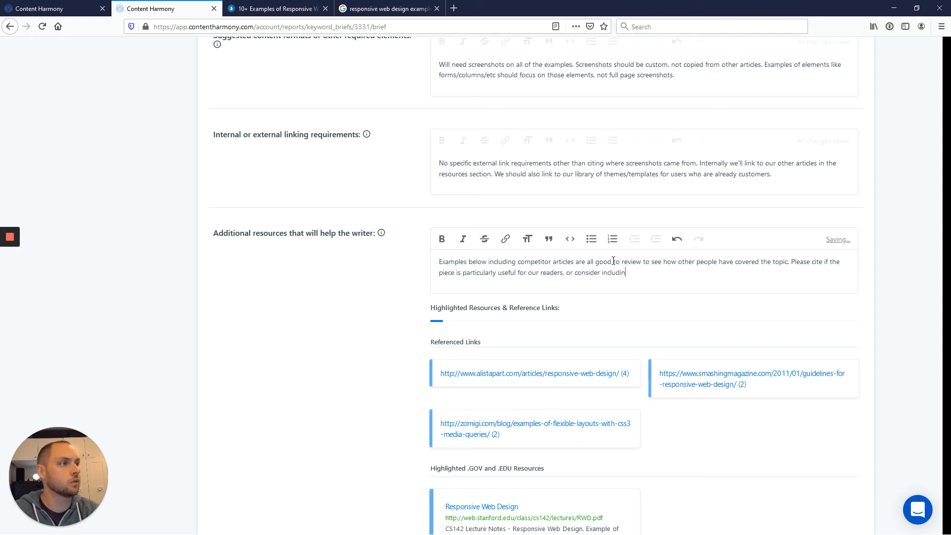
type("g these in the final res")
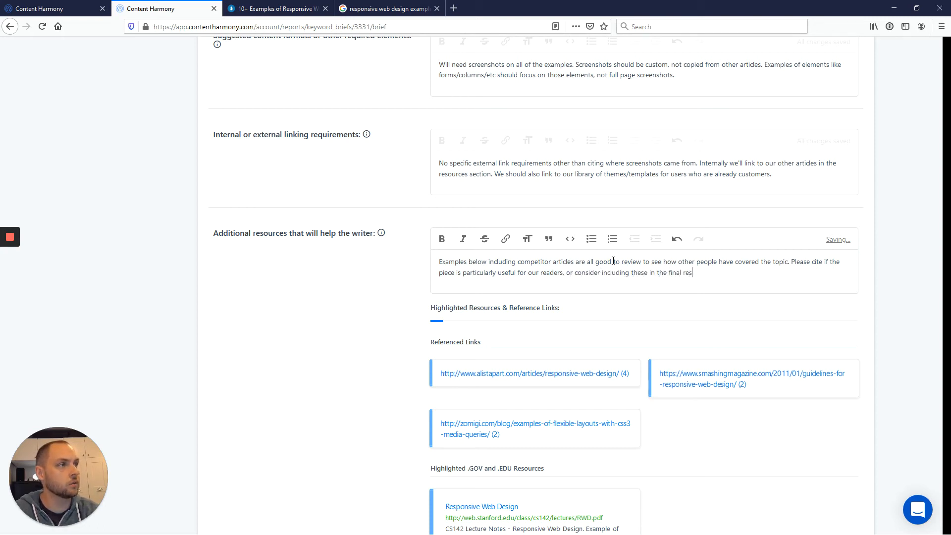
type("ources section.")
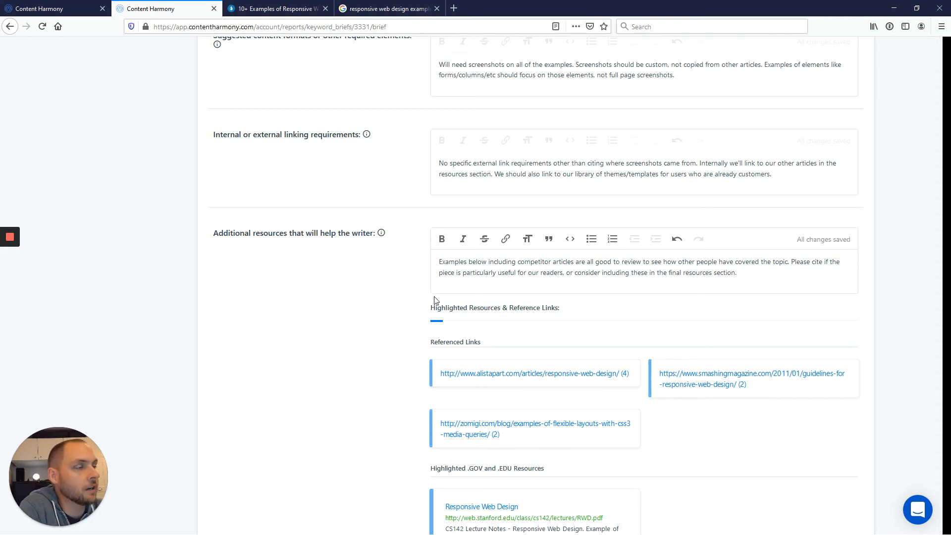
- Describe the primary audiences as (A) site owners looking at examples and (B) fellow web designers seeking ideas, with the first as target but both served well
scroll(433, 302, "down", 3)
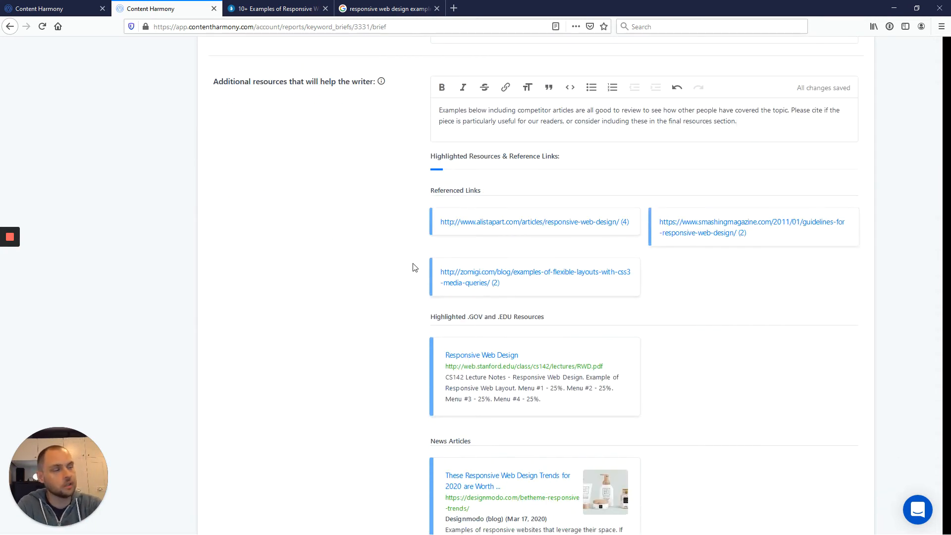
scroll(773, 156, "down", 3)
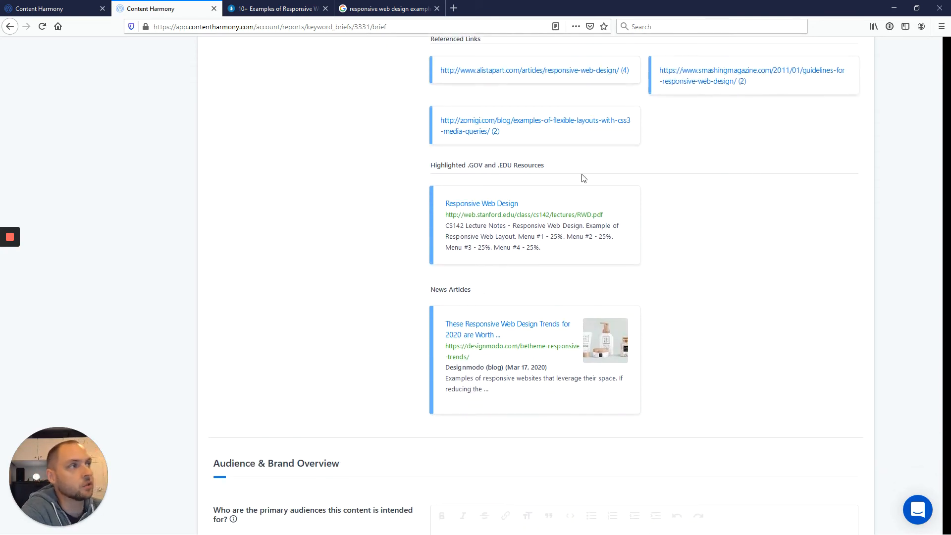
scroll(524, 243, "down", 7)
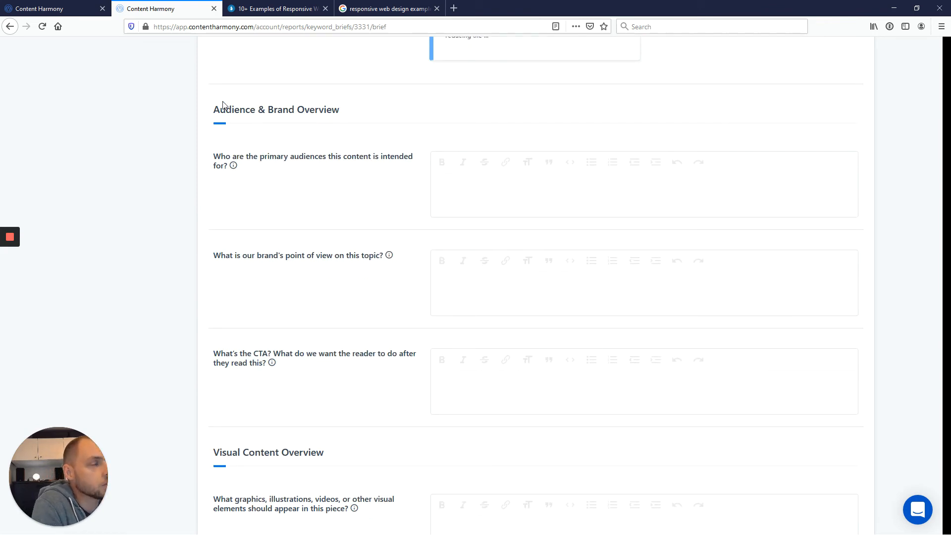
left_click_drag(218, 108, 354, 117)
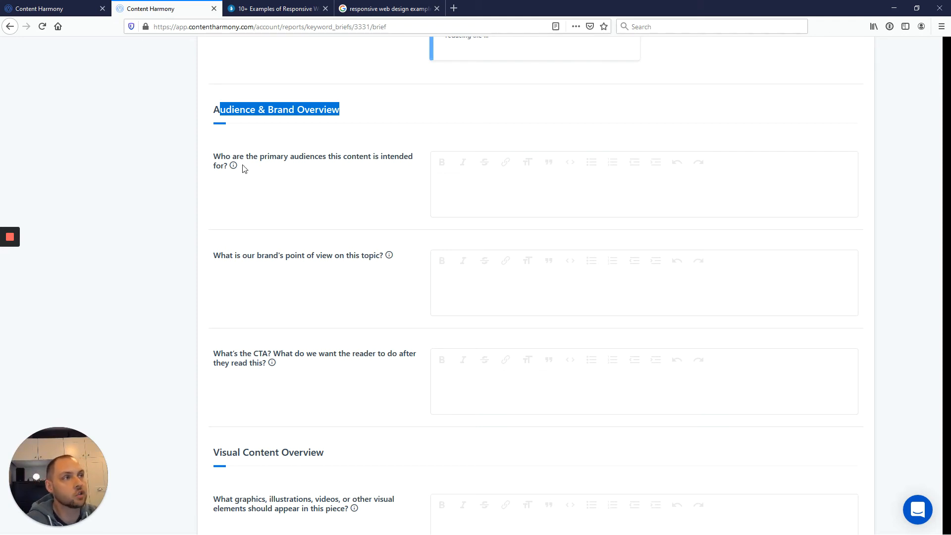
left_click_drag(214, 155, 254, 166)
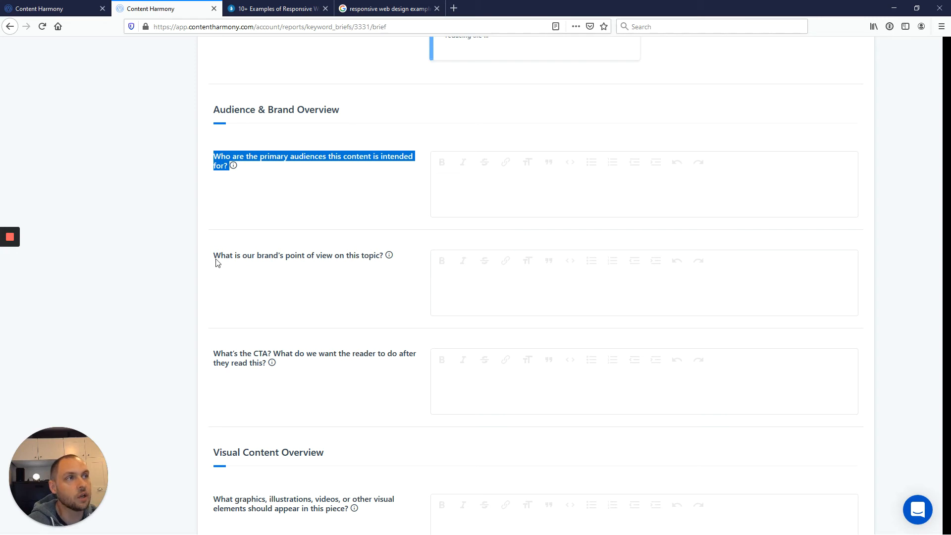
left_click_drag(215, 257, 382, 262)
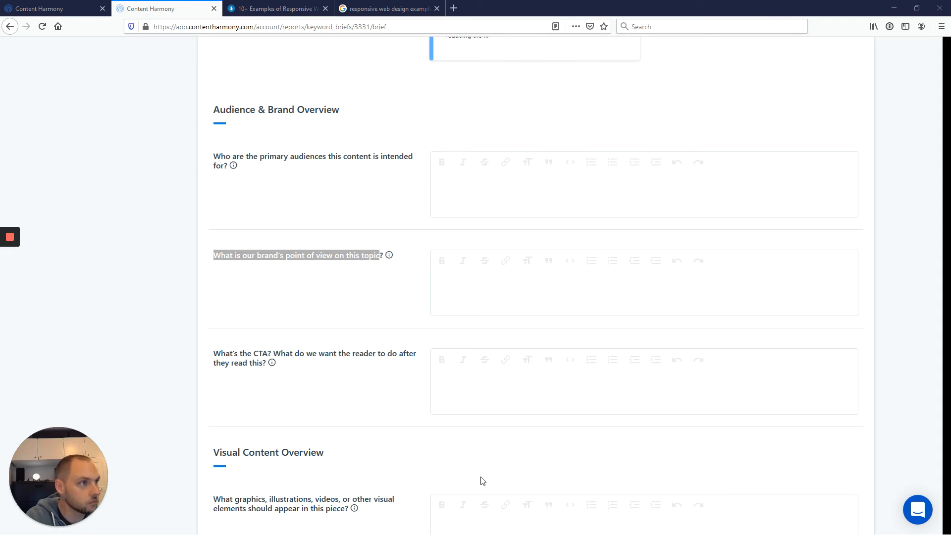
left_click(520, 193)
type("Most of the readers will be either (A) site owners looking at examples, or (B) fellow web designers trying to come up with ideas for a website they're building.  The first is our target audience, but we want the article to serve both audiences well.")
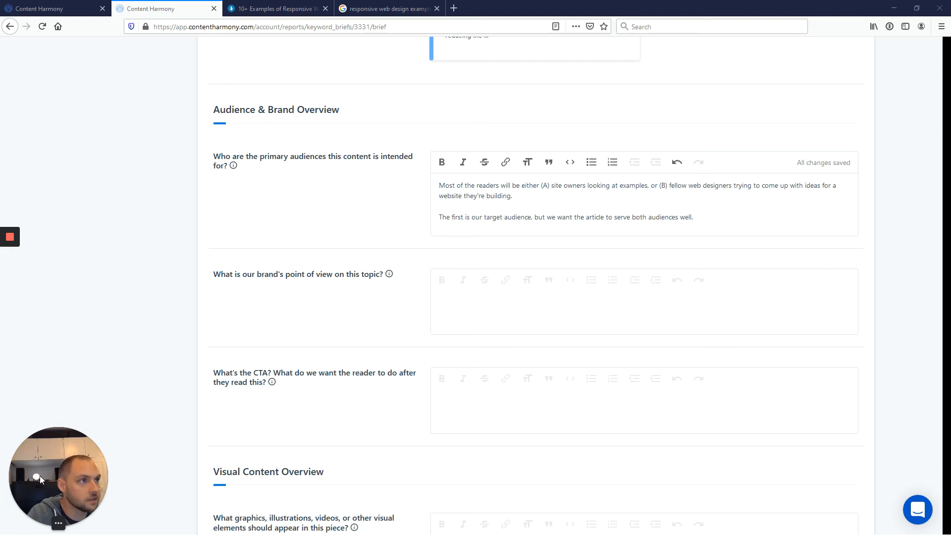
- State the brand's point of view as a numbered list: responsive websites are a must-have with 20-80% mobile visitors, and all offered themes are responsive by default
left_click(565, 314)
type("We want to convey the following: Responsive websites are a must have requirement for your business - you'll probably see 20-80% of your website visitors using a mobile phone depending on the type of company. All of our themes offered are responsive by default, so if you use us for hosting, you're covered.")
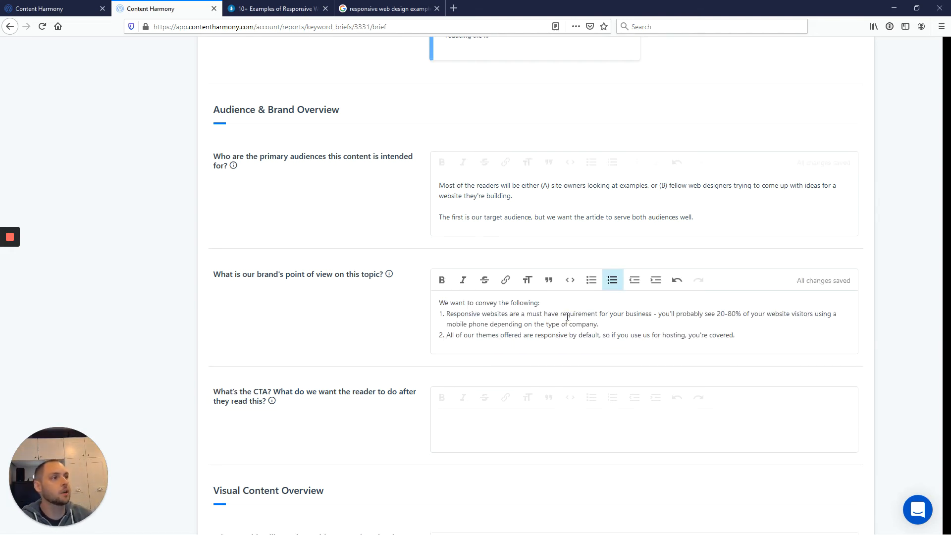
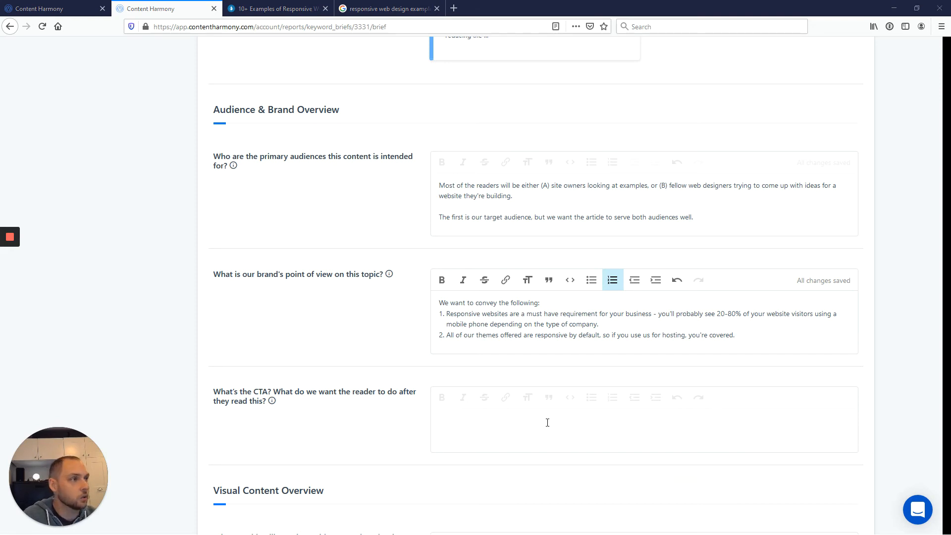
- Fill in the CTA with "Take a look at our responsive themes directory, or read these other articles we've written about responsive design."
left_click(535, 435)
type("Take a look at our responsive themes directory, or read these other articles we've written about responsive design.")
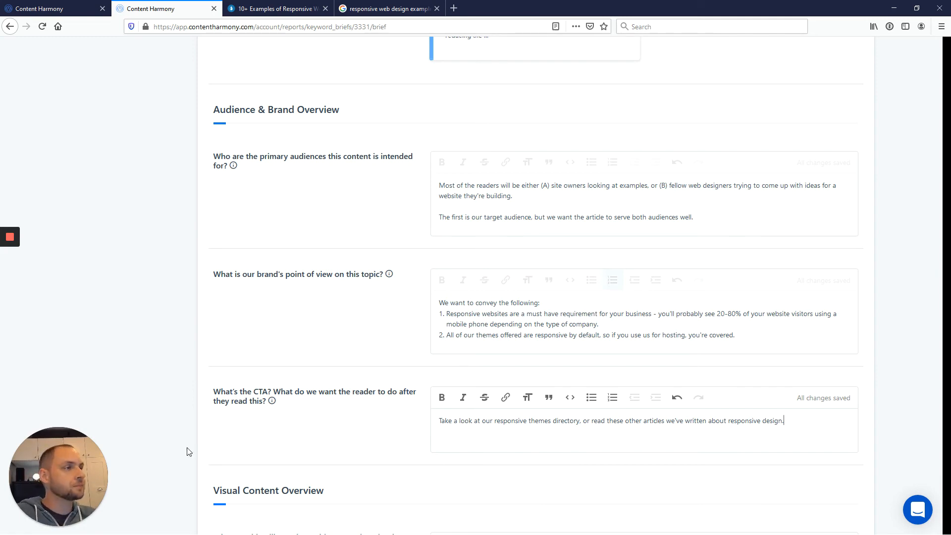
- Fill in the visual elements field with "In addition to screenshots we need a mobile/tablet/desktop mockup like the ones below."
scroll(626, 364, "down", 2)
scroll(627, 363, "down", 4)
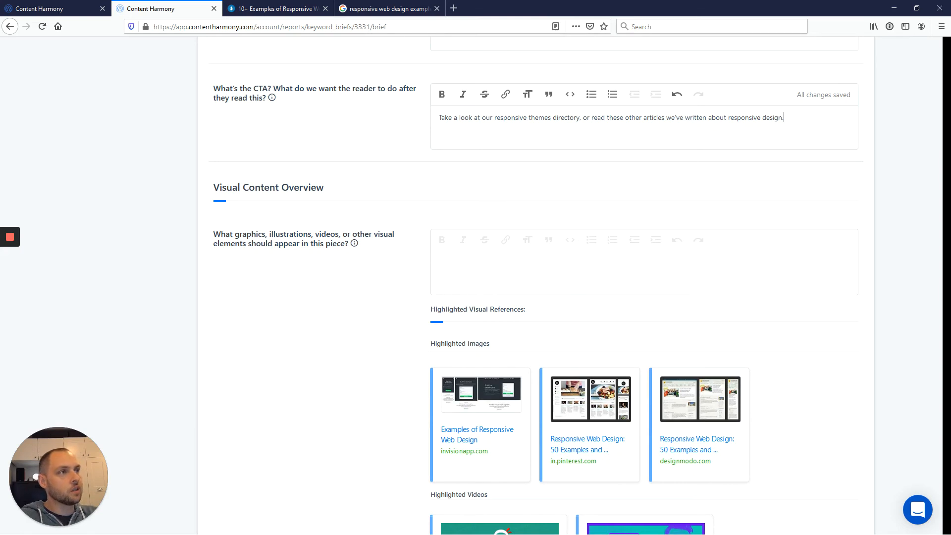
left_click(603, 277)
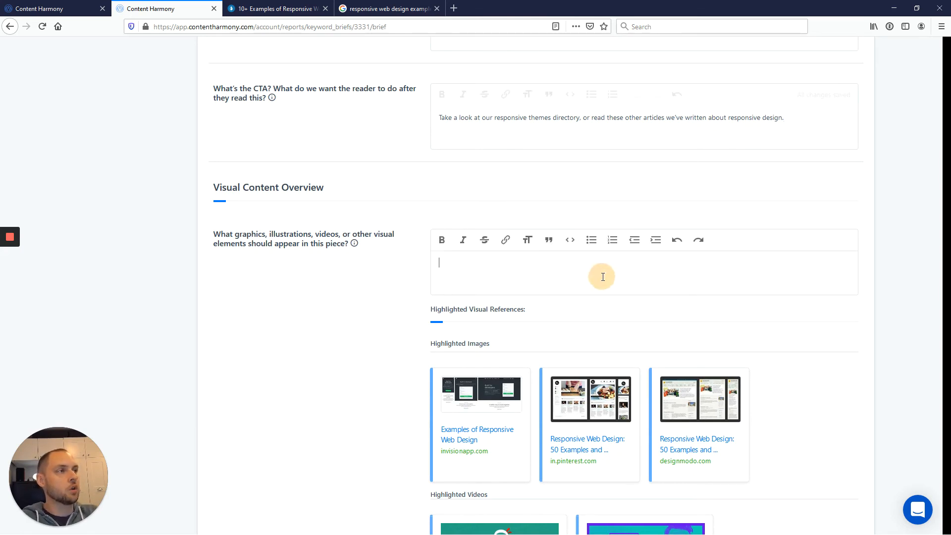
type("In")
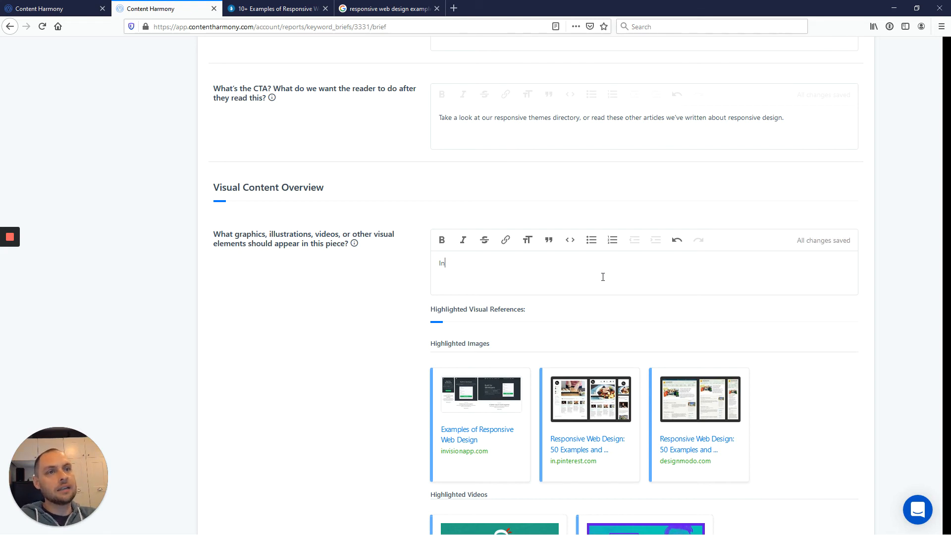
type("add")
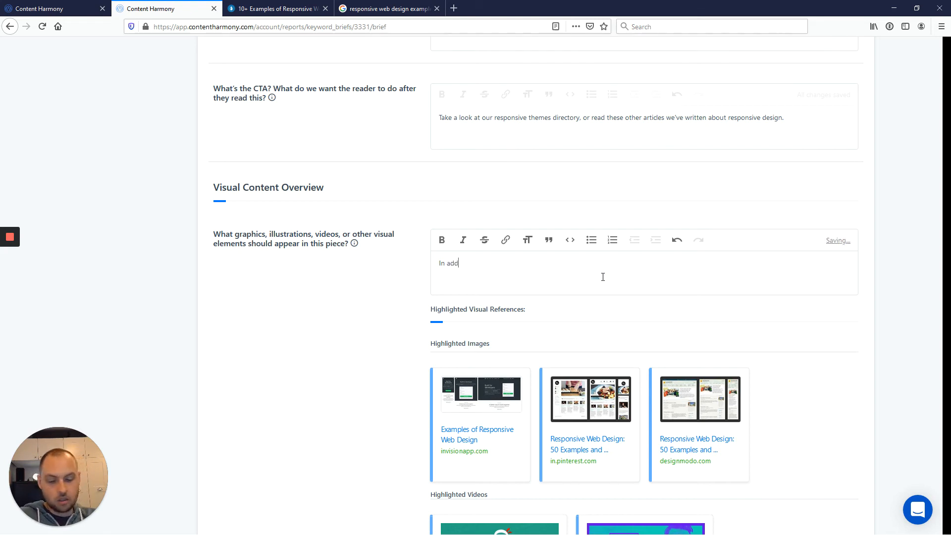
type("ition to screens")
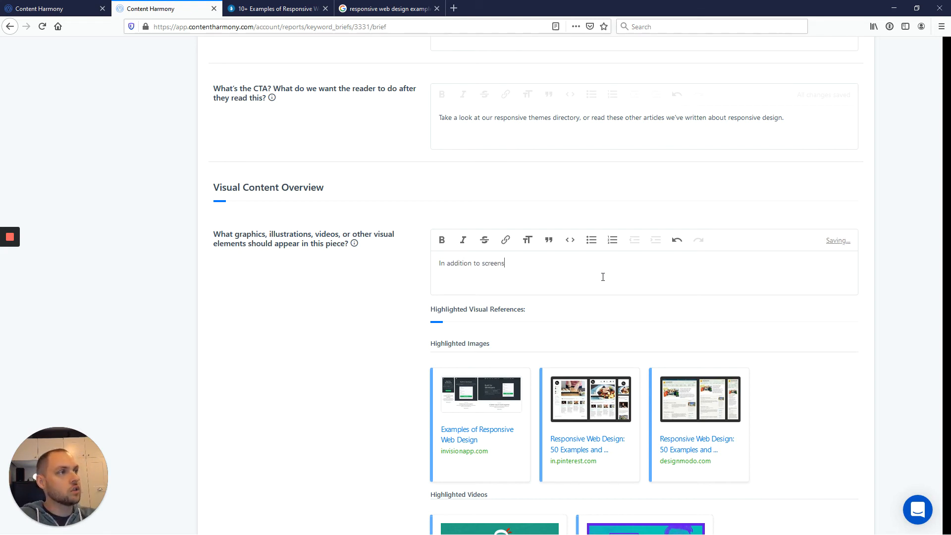
type("hots we need")
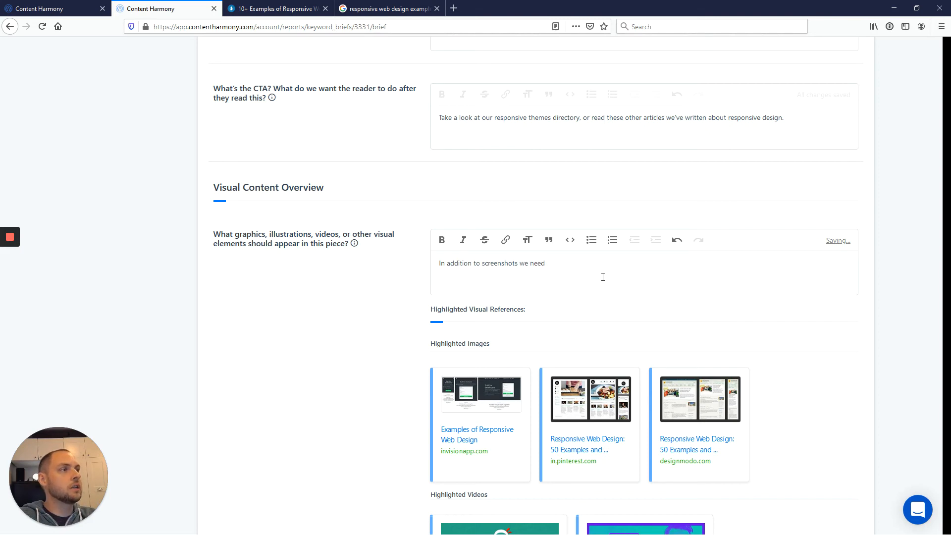
type(" a mobile/")
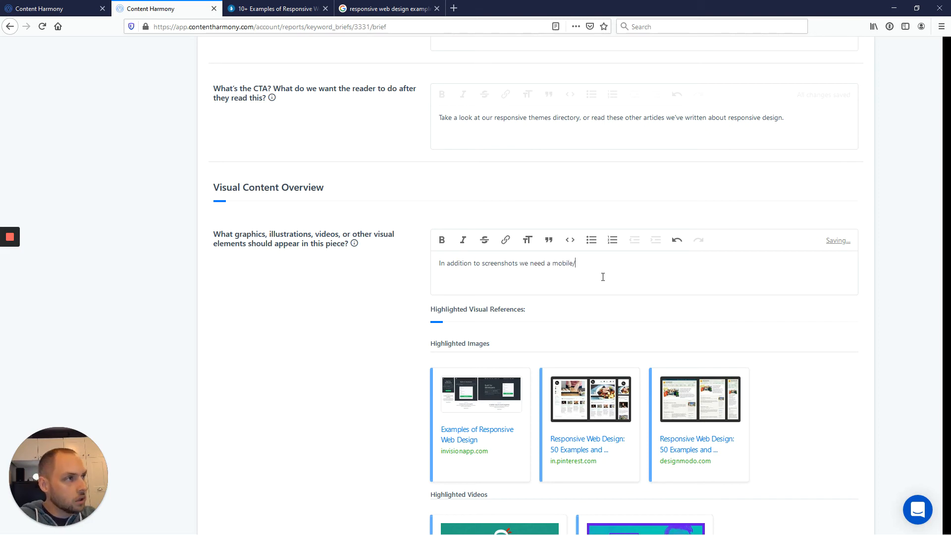
type("tablet/deskto")
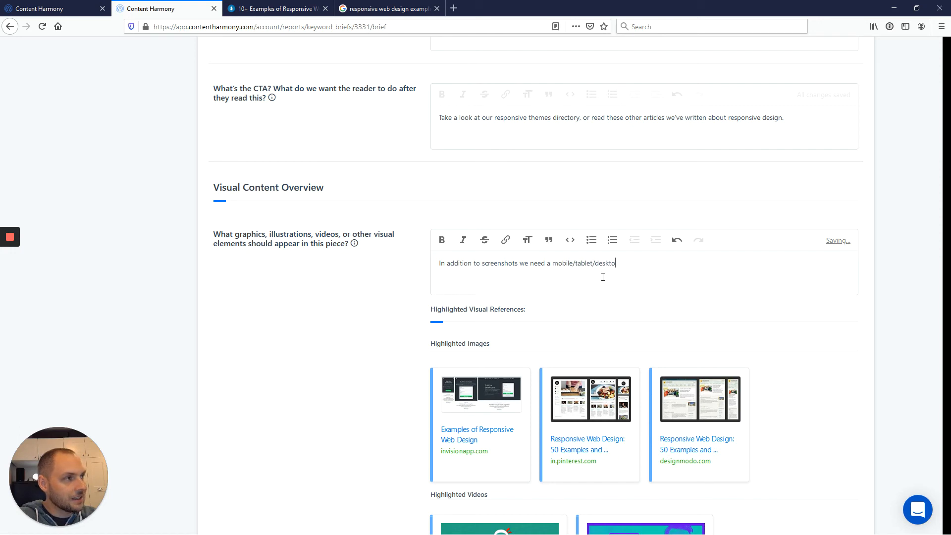
type("p mockup like th")
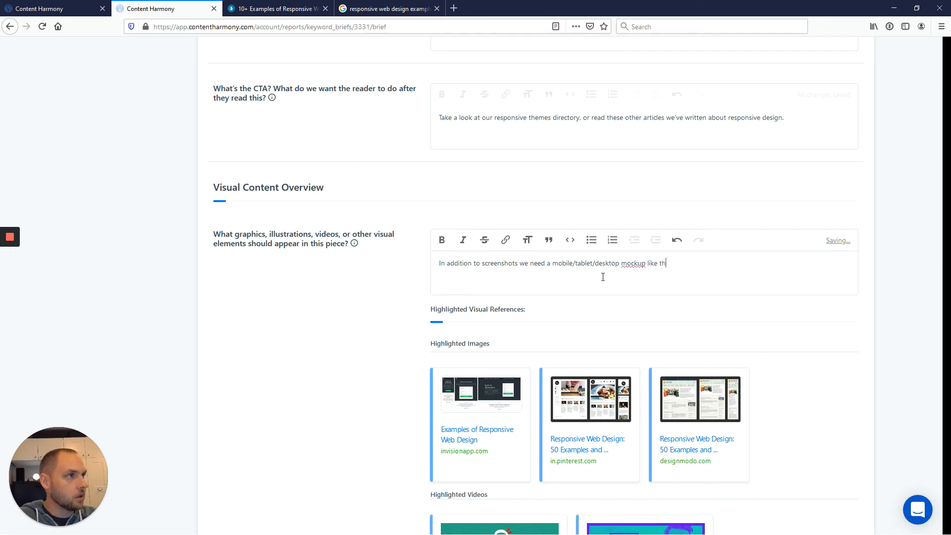
type("e ones below.")
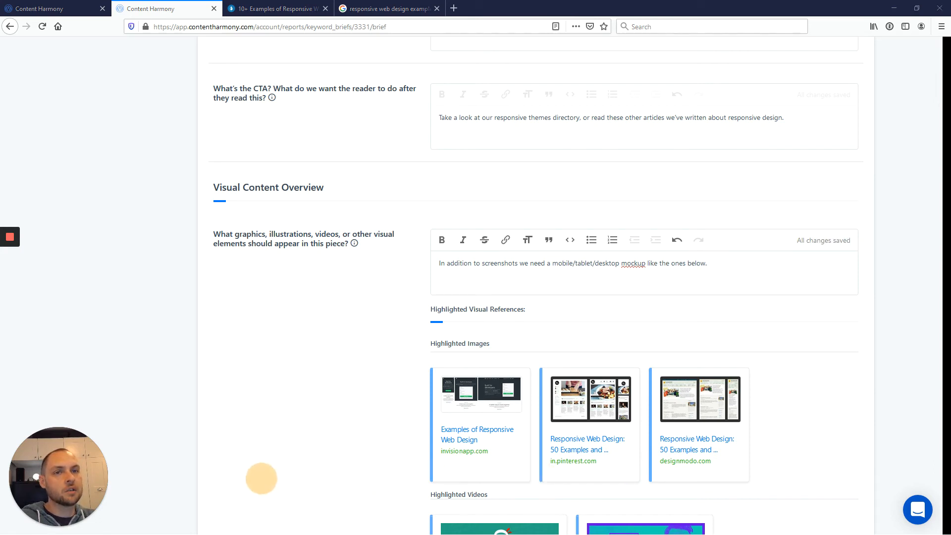
left_click(454, 9)
type("https://www.vervesearch.com/wp-content/uploads/2014/10/blog-01-01.jpg")
key("Return")
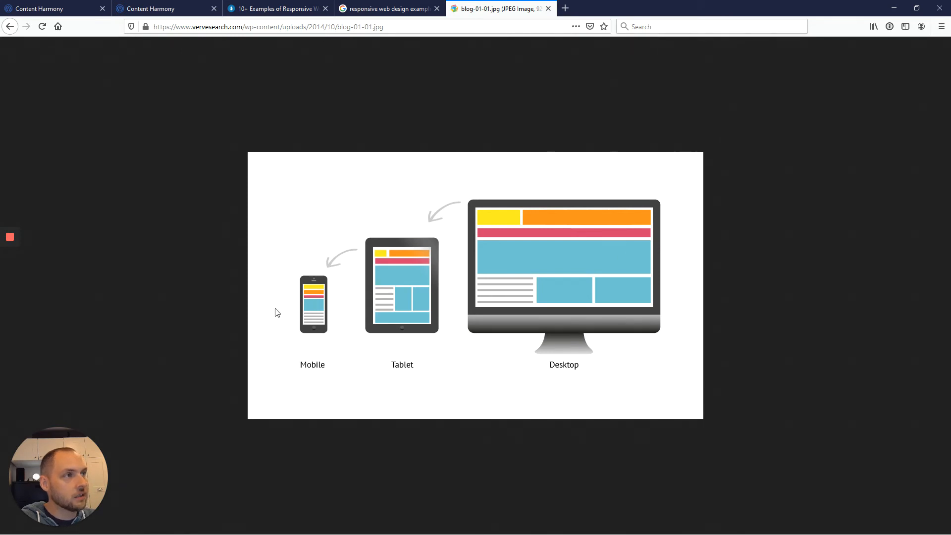
- Add a visual elements paragraph, "This example is a cool one - we may want a version in our own brand -", followed by the vervesearch.com image link
left_click(179, 12)
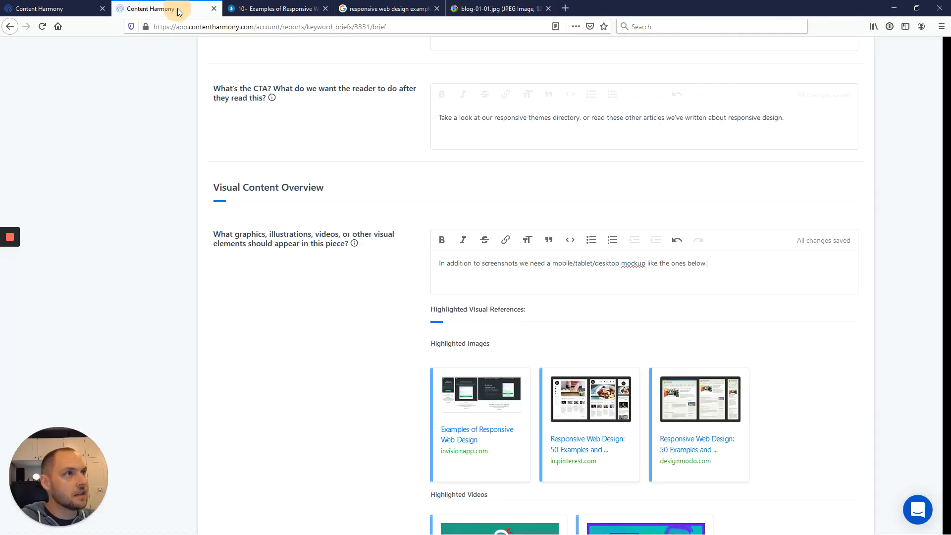
left_click(738, 266)
key("Return")
type("This example")
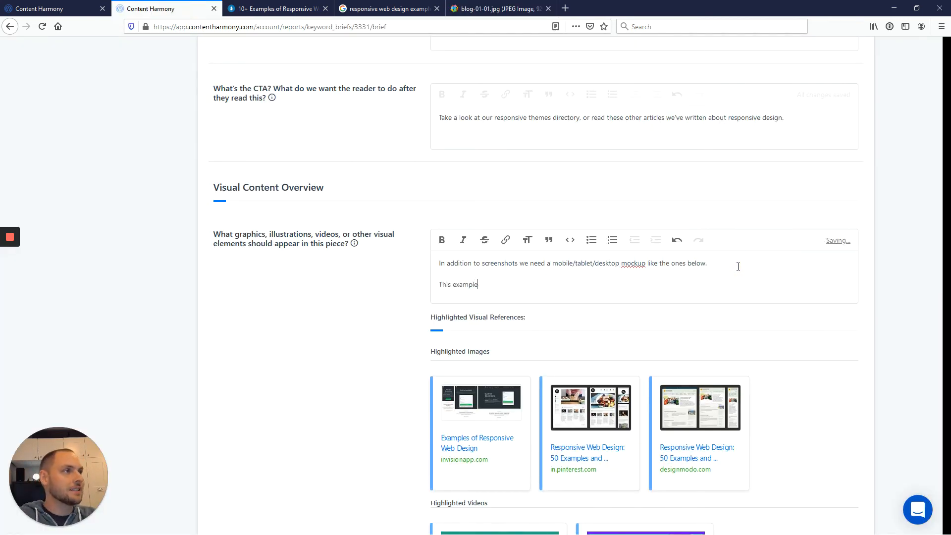
type(" is a cool o")
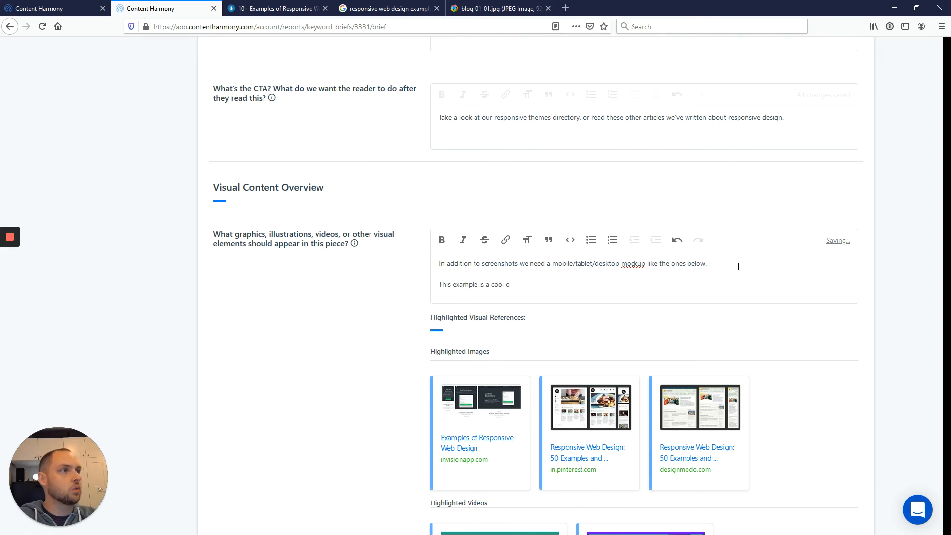
type("ne - we ")
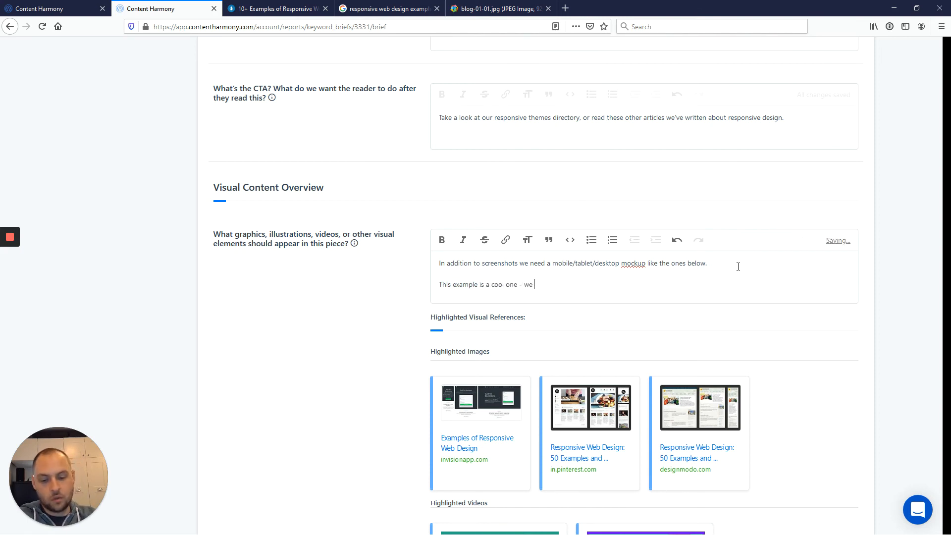
type("may want a versio")
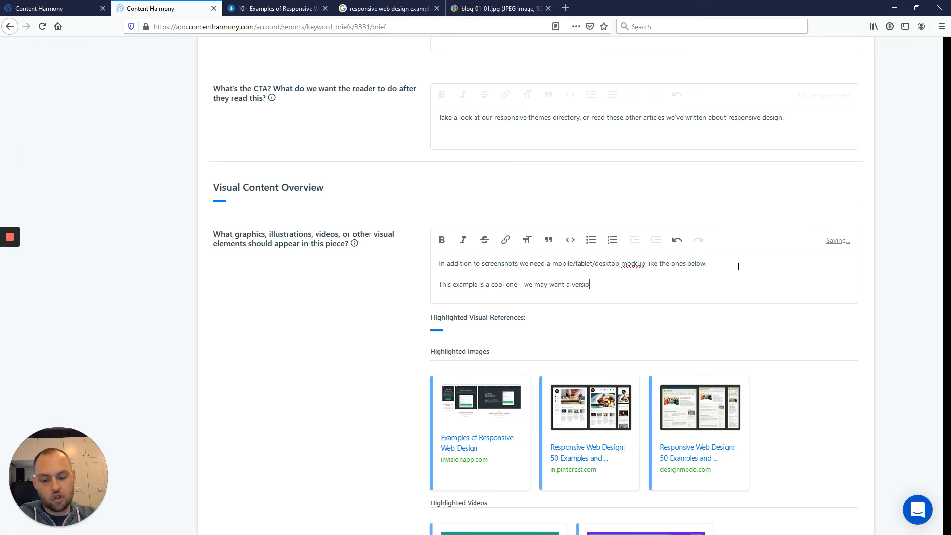
type("n in our own brand -")
type("https://www.vervesearch.com/wp-content/uploads/2014/10/blog-01-01.jpg")
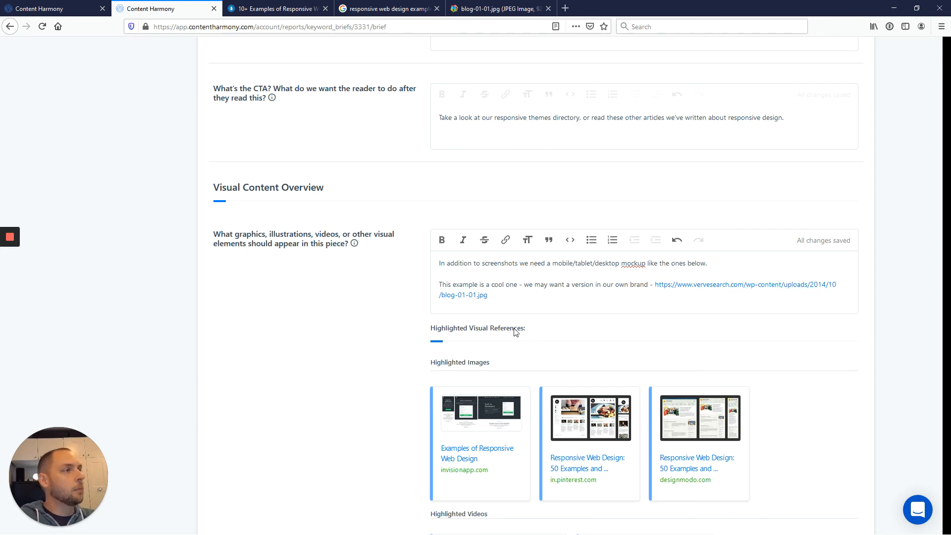
left_click(473, 13)
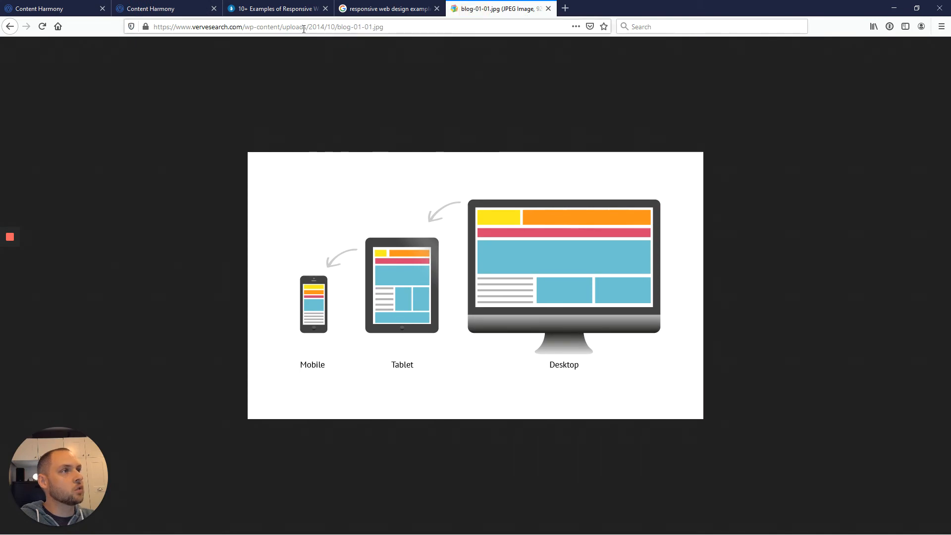
left_click(185, 13)
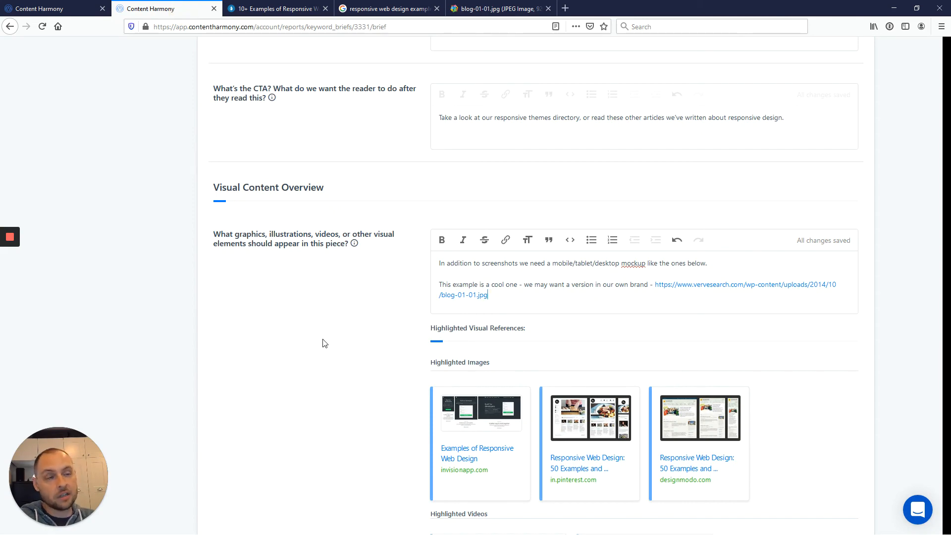
- Write an italic meta description on mobile-friendly responsive websites with over XX inspiring examples, plus a note that the writing team may revise it
scroll(581, 350, "down", 4)
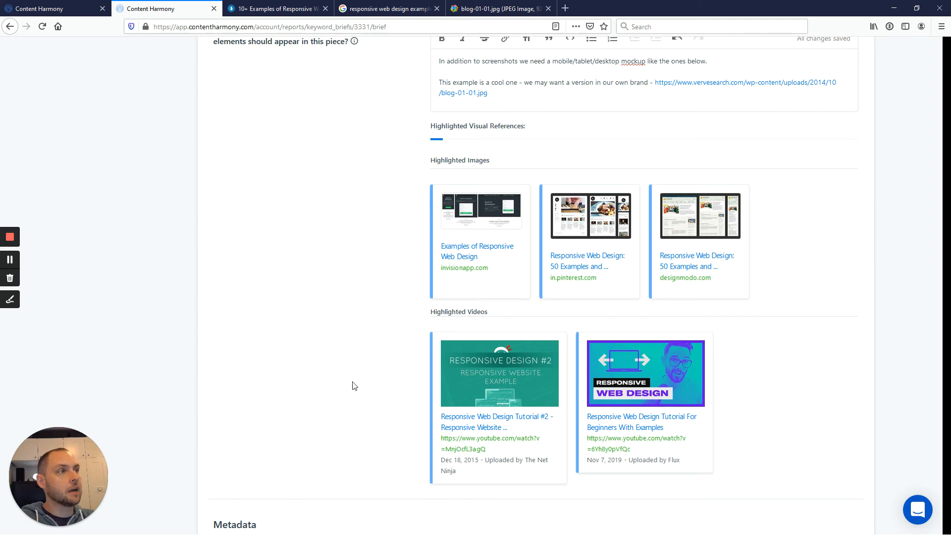
scroll(352, 385, "down", 6)
scroll(290, 351, "down", 2)
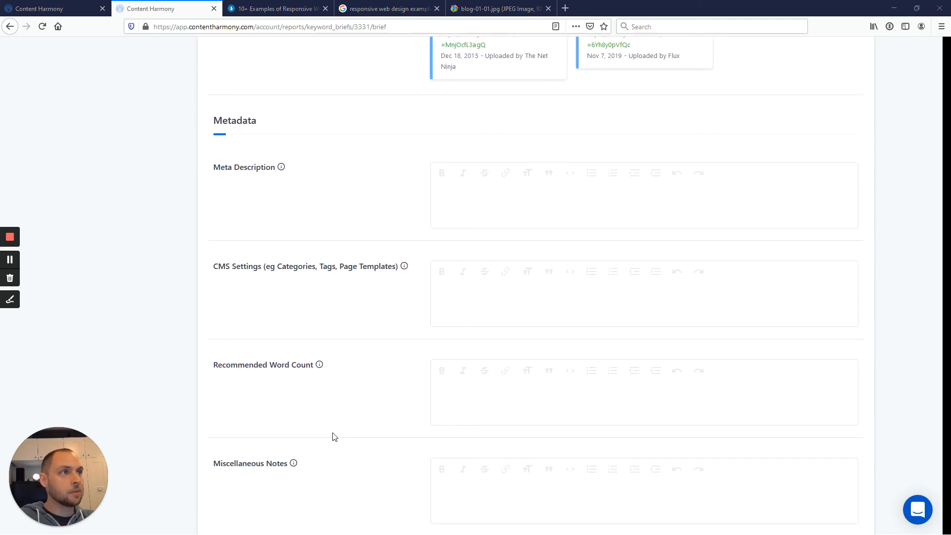
left_click(497, 208)
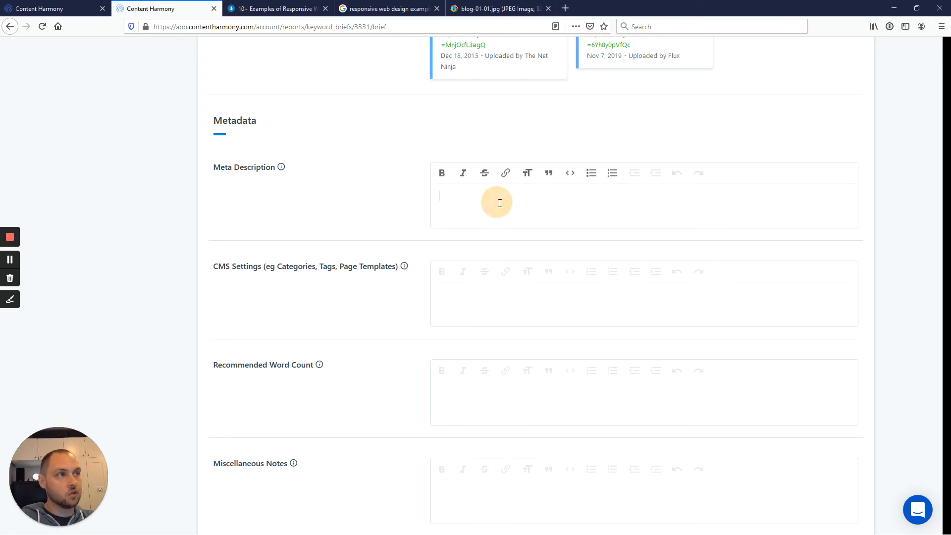
type("Building mobile-friendly responsive websites is critical for your business, and we've collected over XX examples of responsive site designs to help inspire your next design.  Writing team should feel free to revise but that's the basic message we want to convey.")
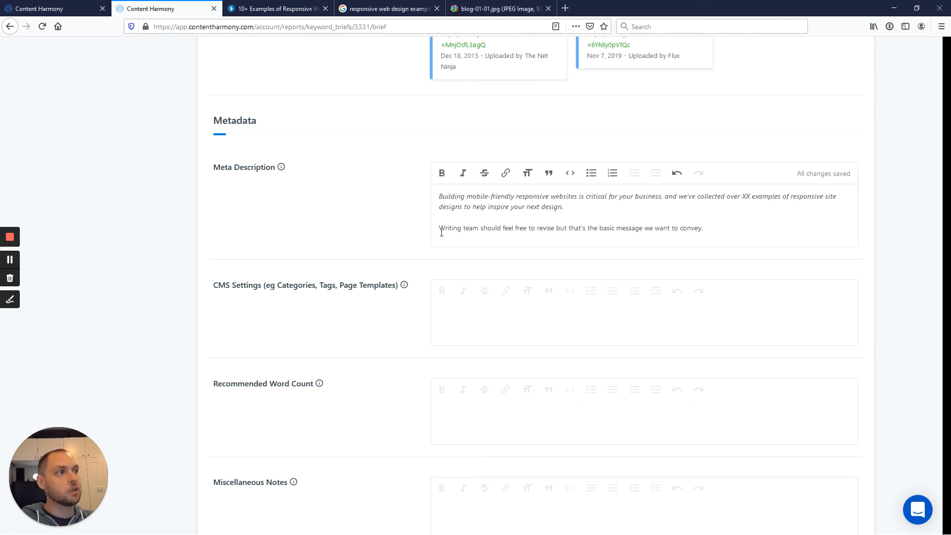
left_click_drag(444, 231, 934, 236)
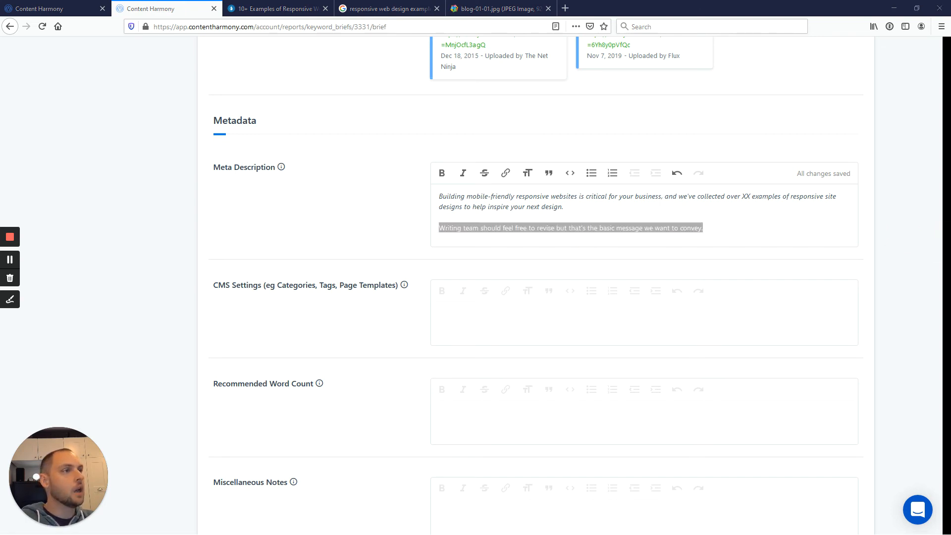
- List the CMS settings as bullets: URL slug /articles/responsive-web-design-examples/ and blog category "Web Design"
left_click(480, 320)
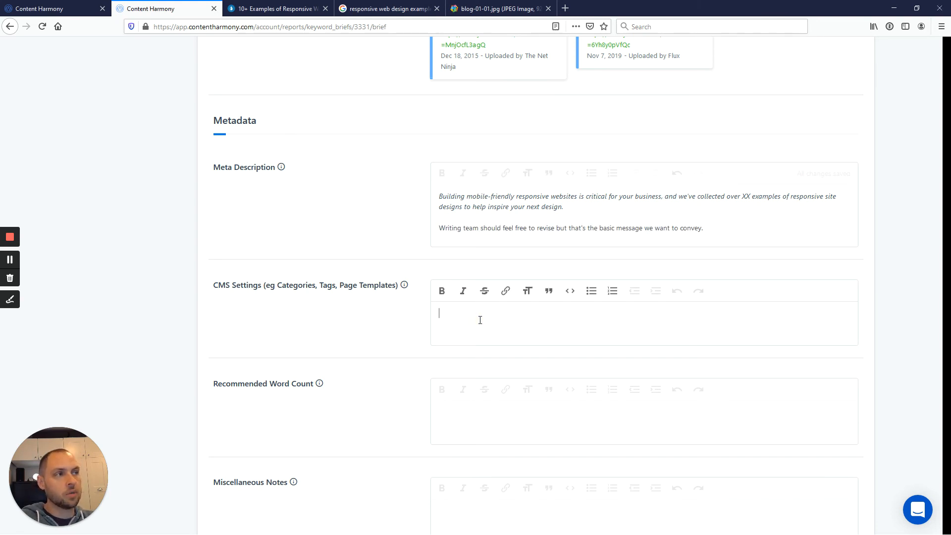
type("URL slug should be /articles/responsive-web-design-examples/ Blog Category should be \"Web Design\"")
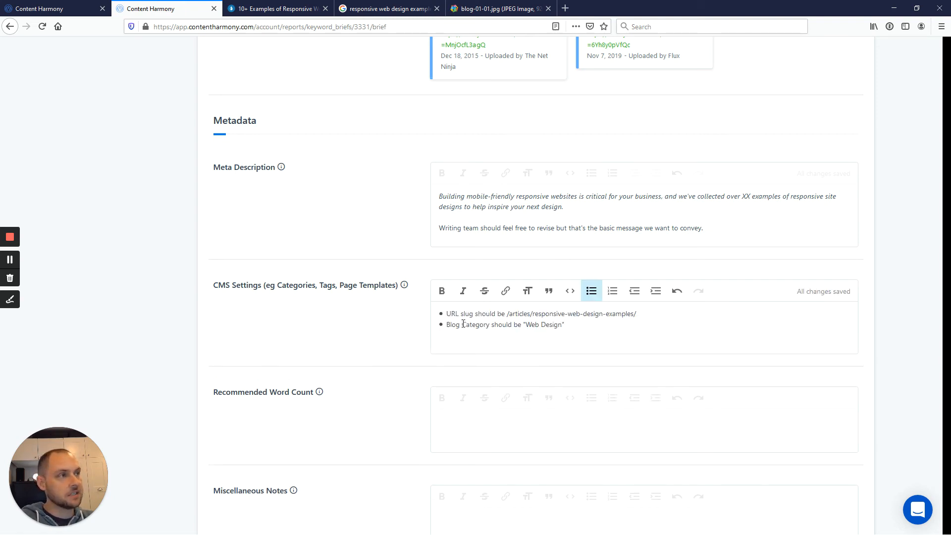
left_click_drag(509, 316, 834, 312)
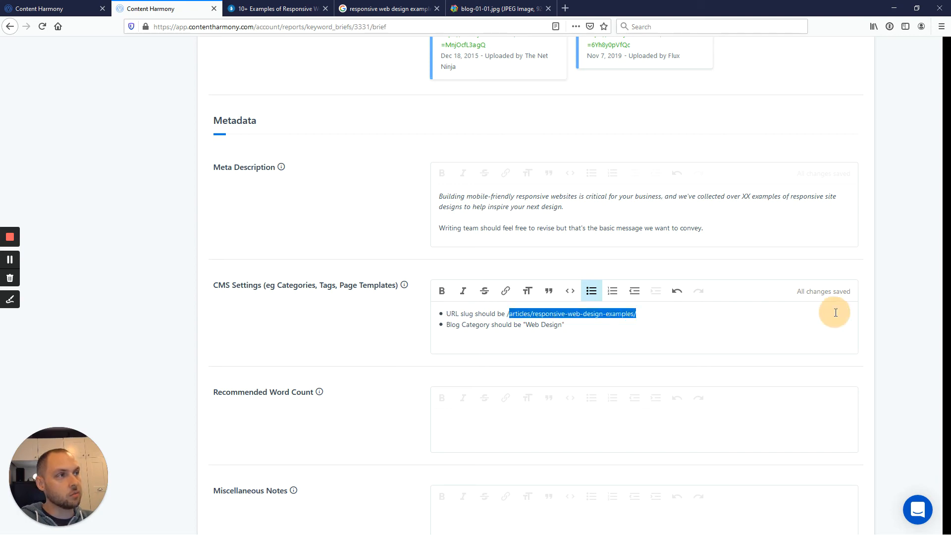
key("ctrl+u")
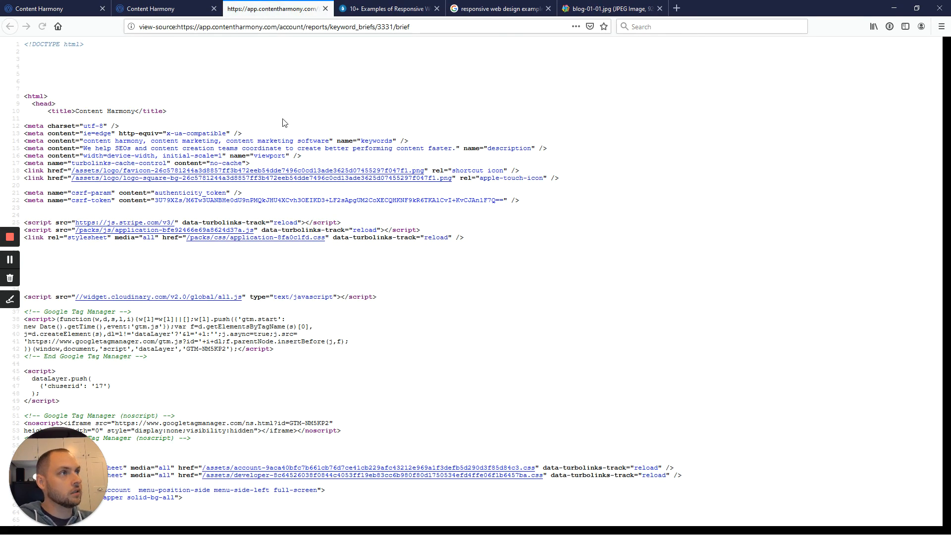
middle_click(250, 13)
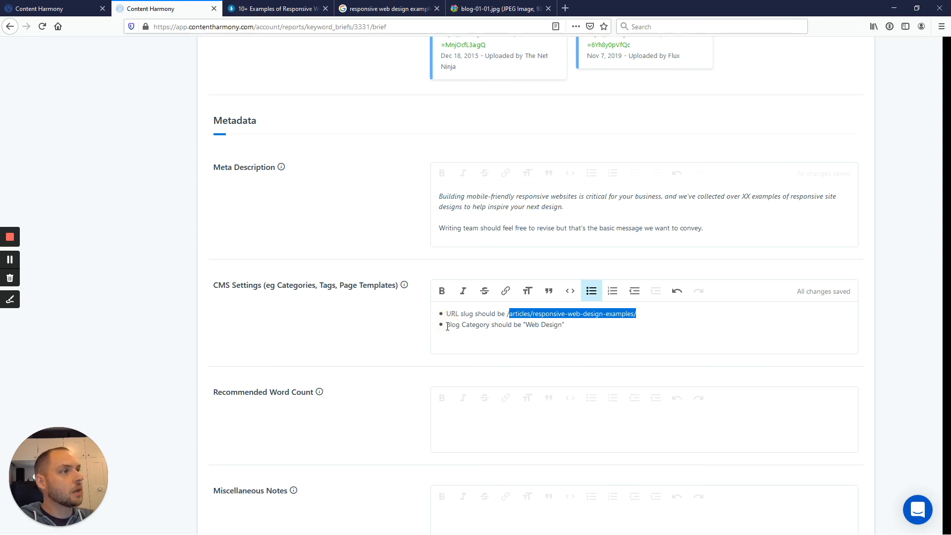
left_click_drag(446, 326, 648, 345)
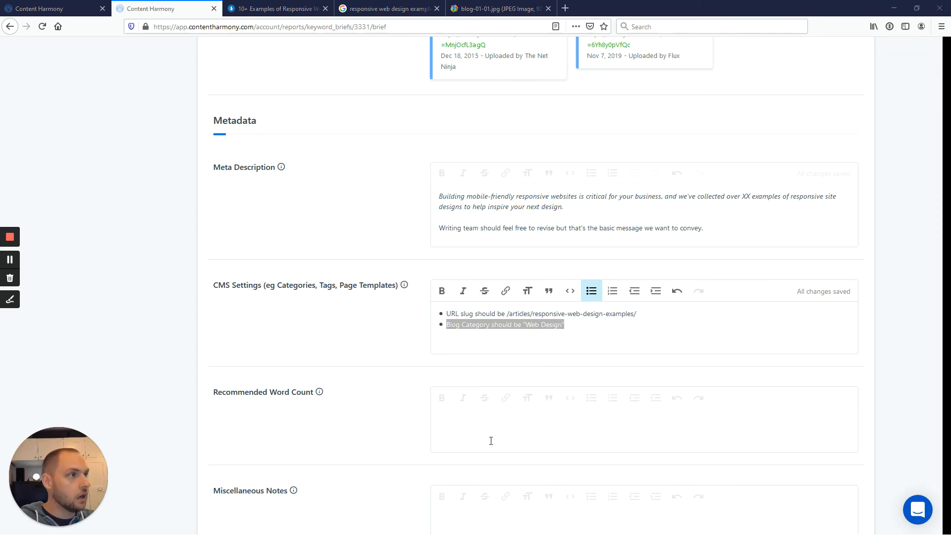
- Check the report's average word count and compare the word counts of the ranking pages in the keyword report's competitor analysis
middle_click(334, 457)
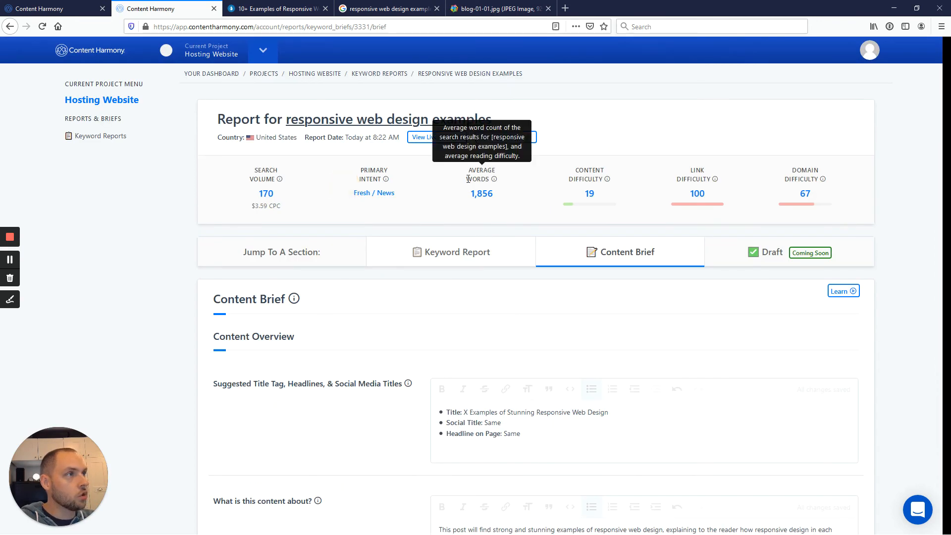
left_click_drag(469, 170, 484, 190)
left_click(483, 190)
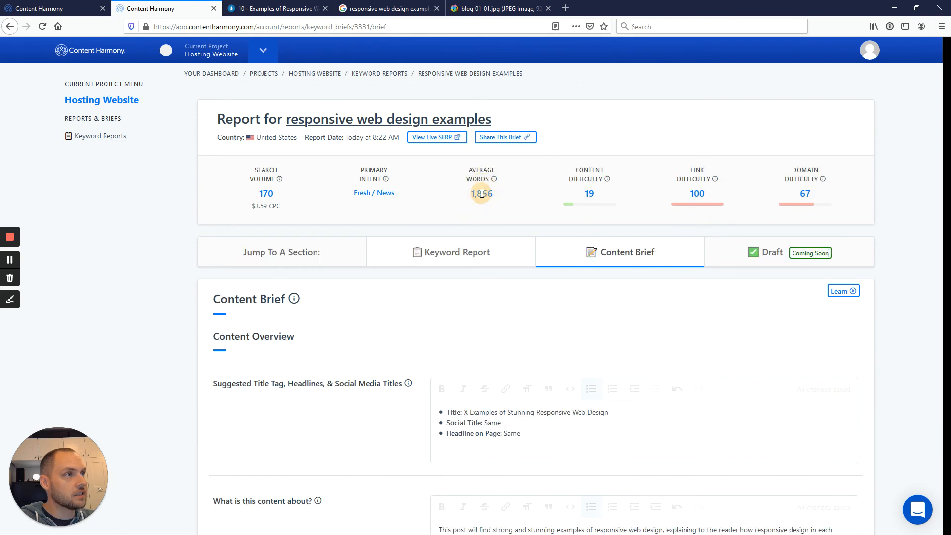
left_click(461, 248)
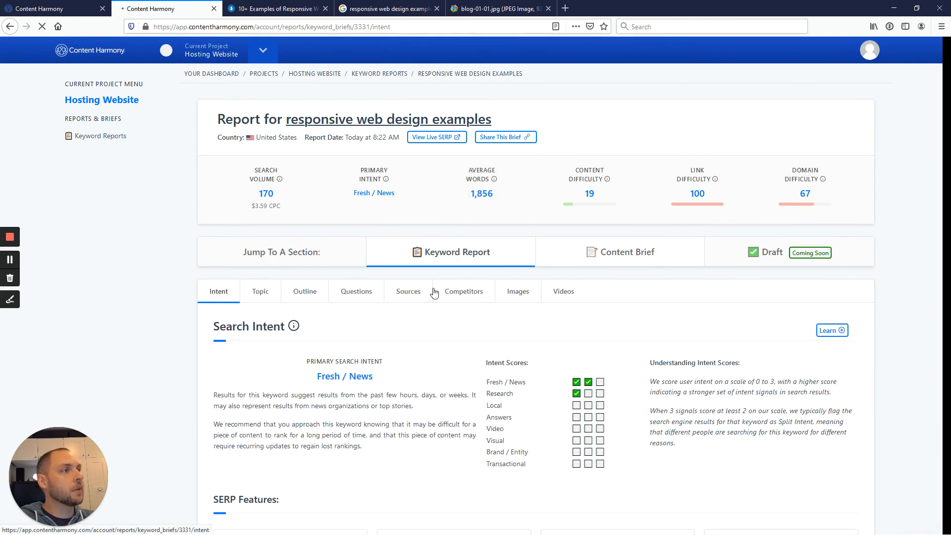
left_click(430, 335)
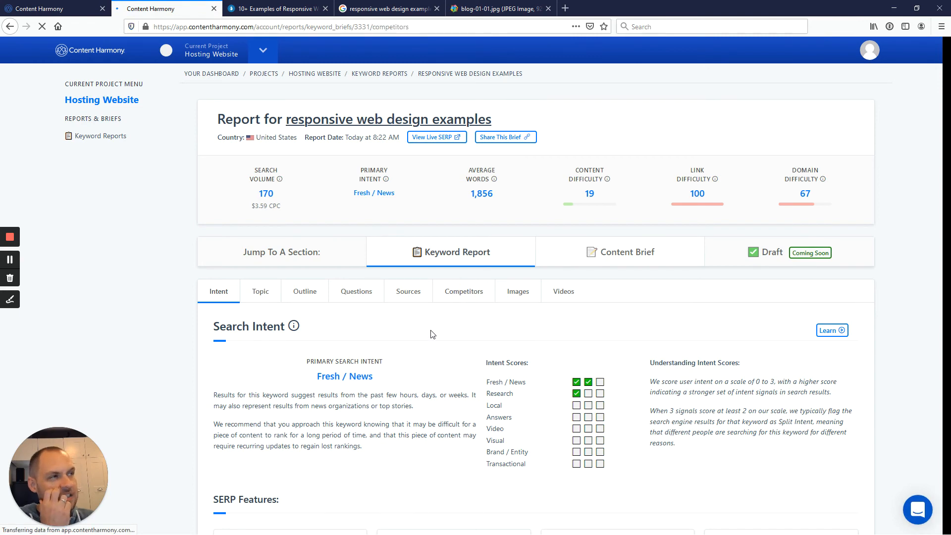
scroll(470, 338, "down", 3)
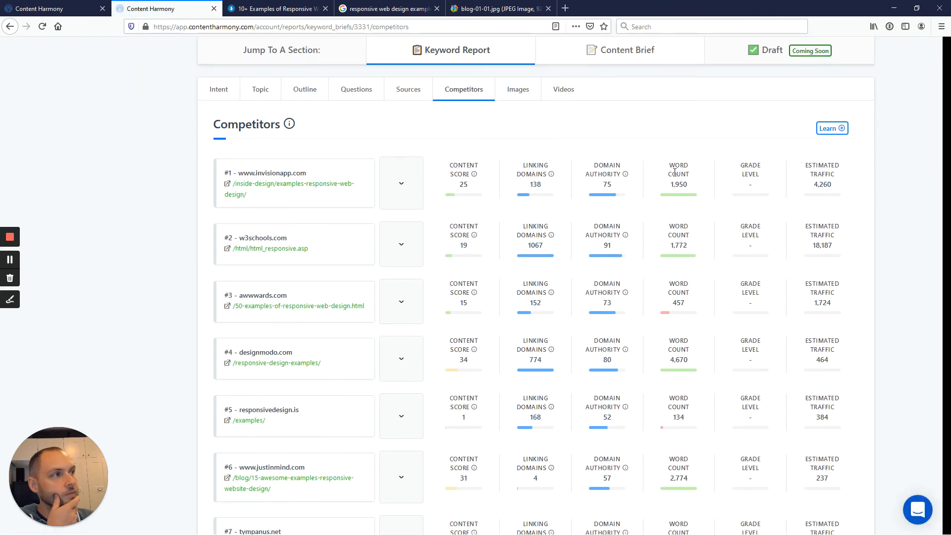
scroll(676, 175, "down", 1)
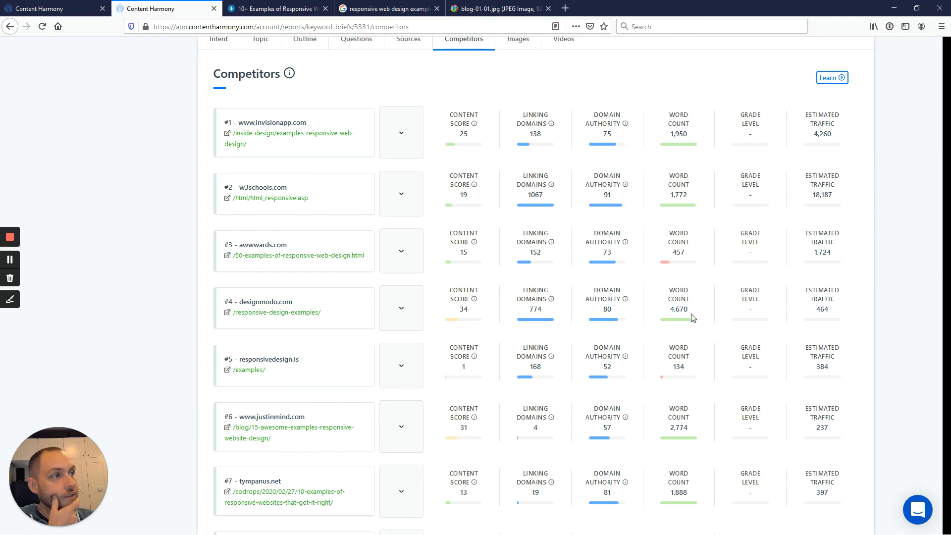
scroll(692, 318, "down", 2)
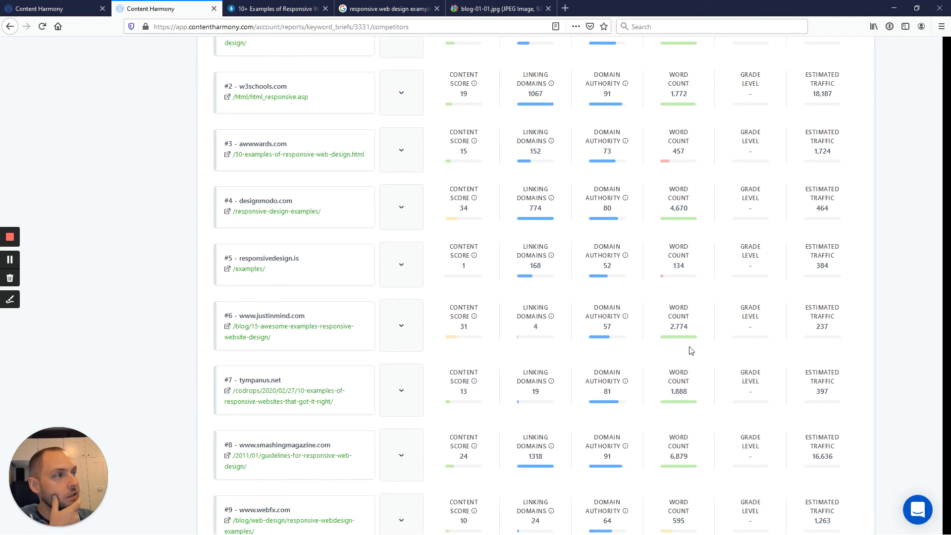
scroll(691, 351, "down", 2)
scroll(692, 349, "down", 1)
scroll(694, 344, "up", 2)
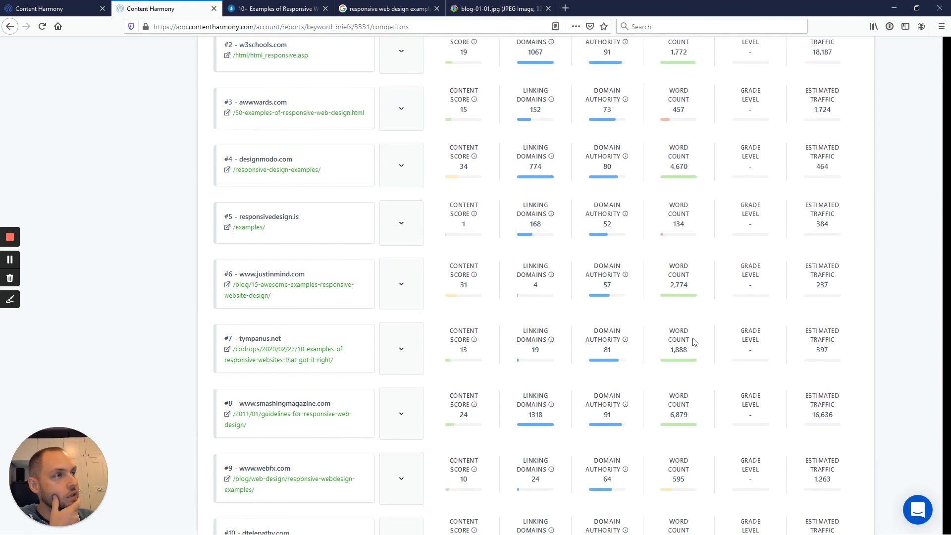
scroll(694, 342, "up", 8)
- Fill in the brief's recommended word count: 2500 suggested, fine to go up to 3-4k if needed, no real ceiling as long as formatting is good
left_click(656, 226)
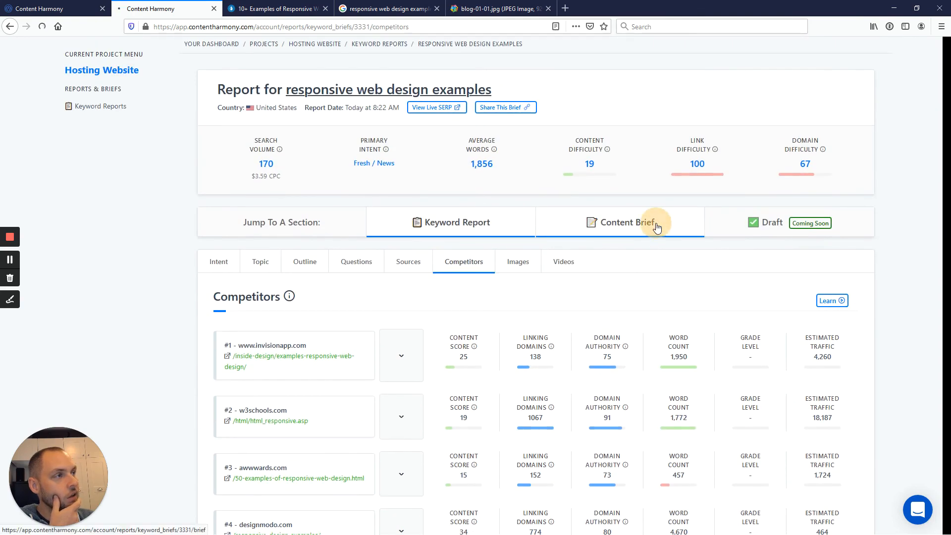
scroll(520, 308, "down", 3)
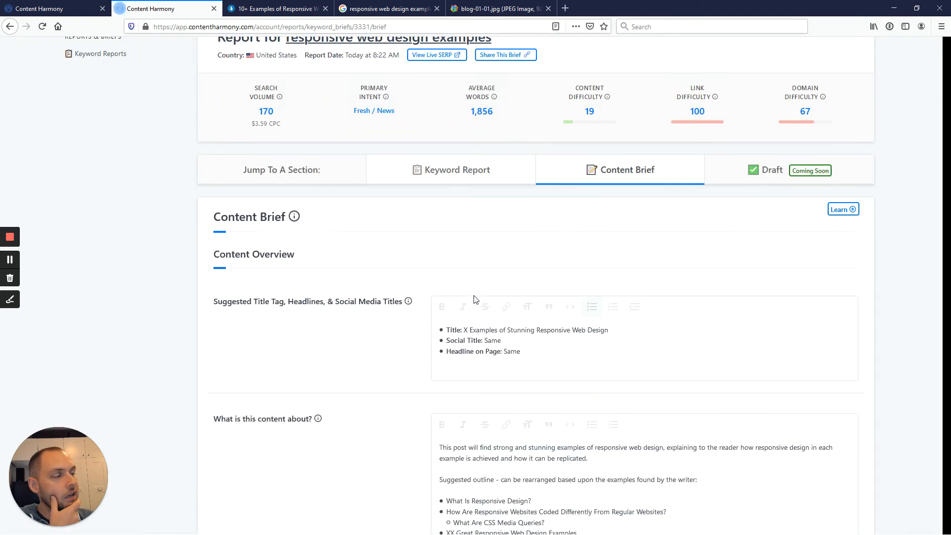
scroll(474, 299, "down", 20)
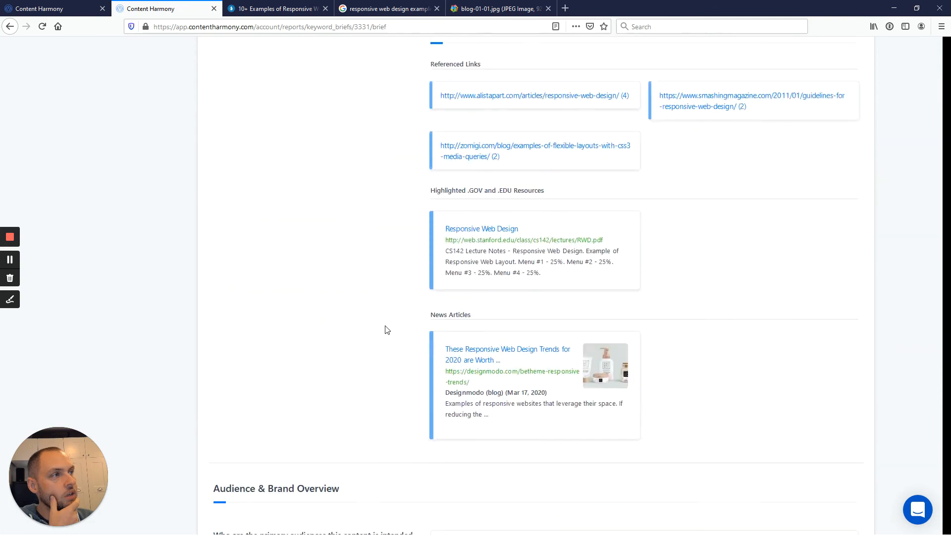
scroll(387, 329, "down", 15)
left_click(528, 296)
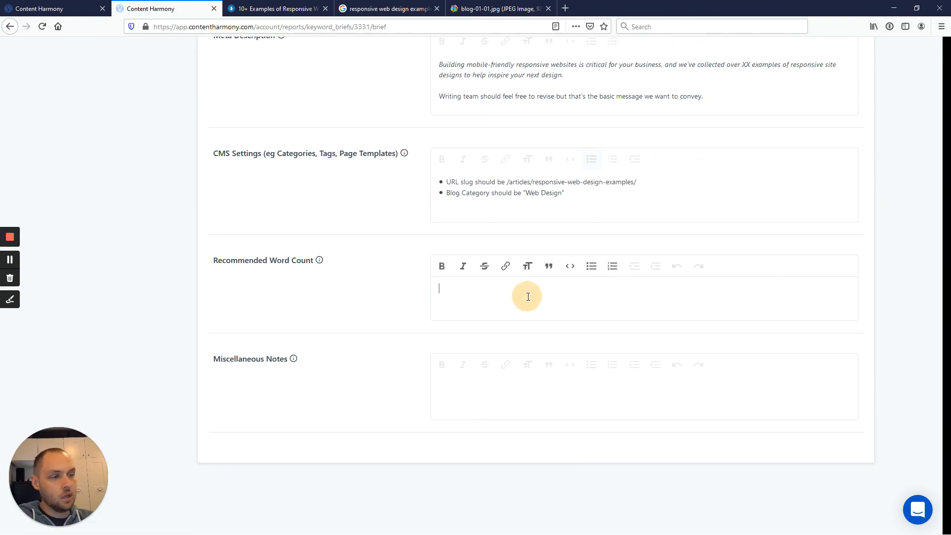
type("2500 suggested word count, fine to go up to 3-4k if needed to fill out the outline well.")
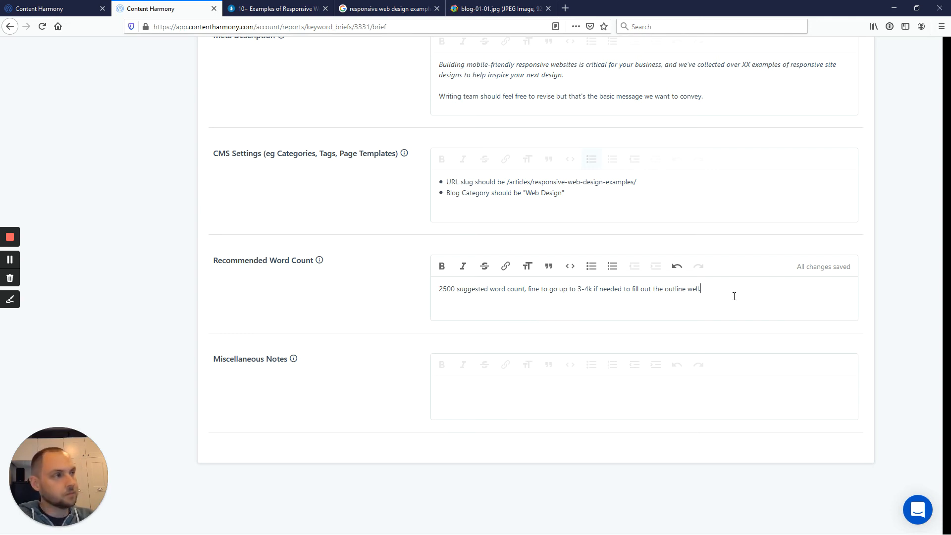
type("No real c")
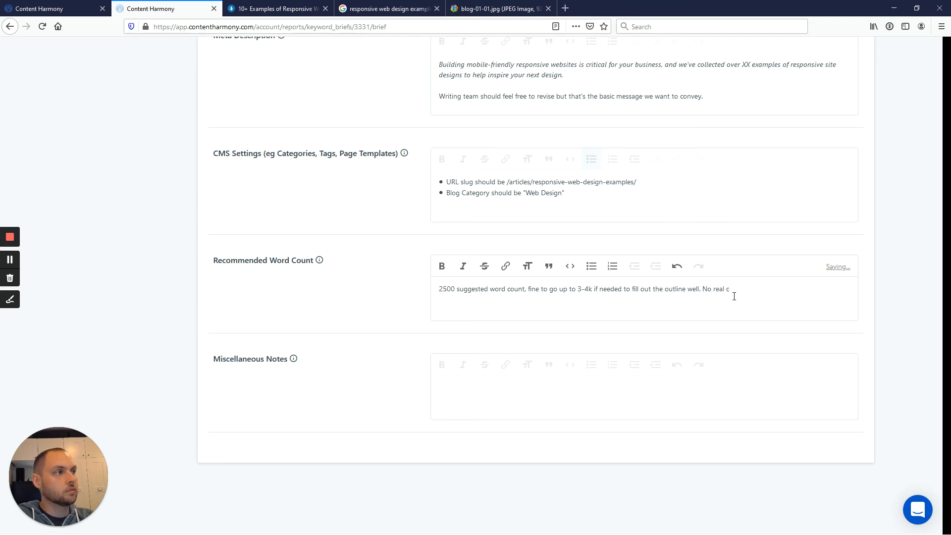
type("eiling as long as our formatting is good.")
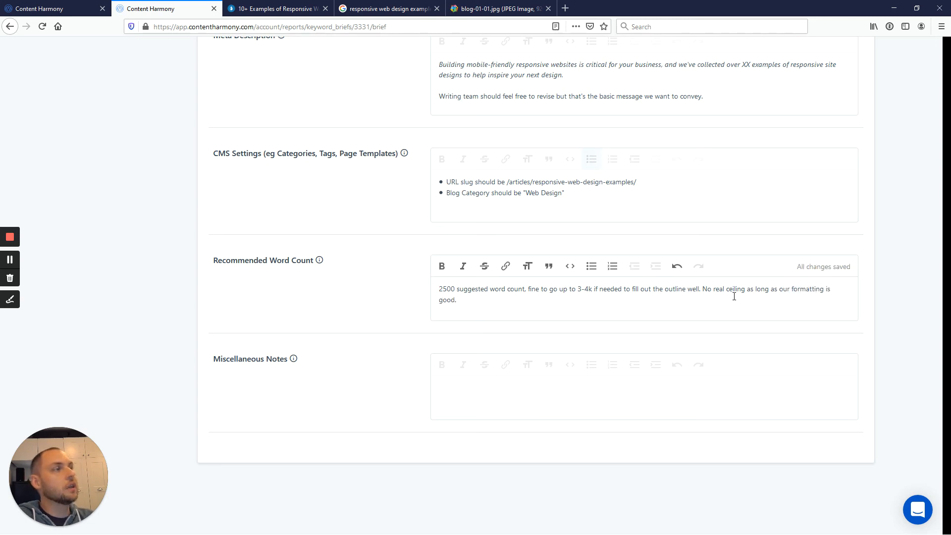
- Review the completed content brief from the miscellaneous notes back up to the content outline and report header
left_click(642, 402)
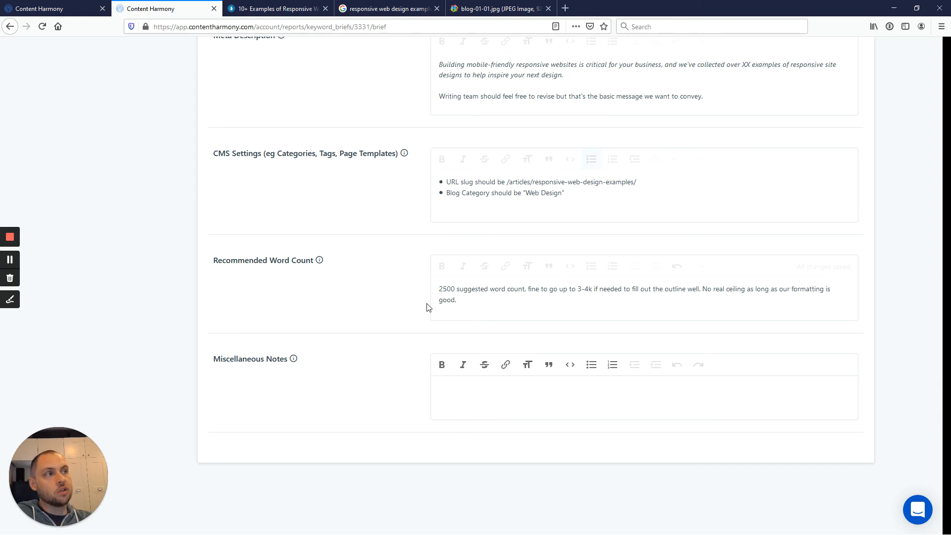
scroll(428, 307, "up", 20)
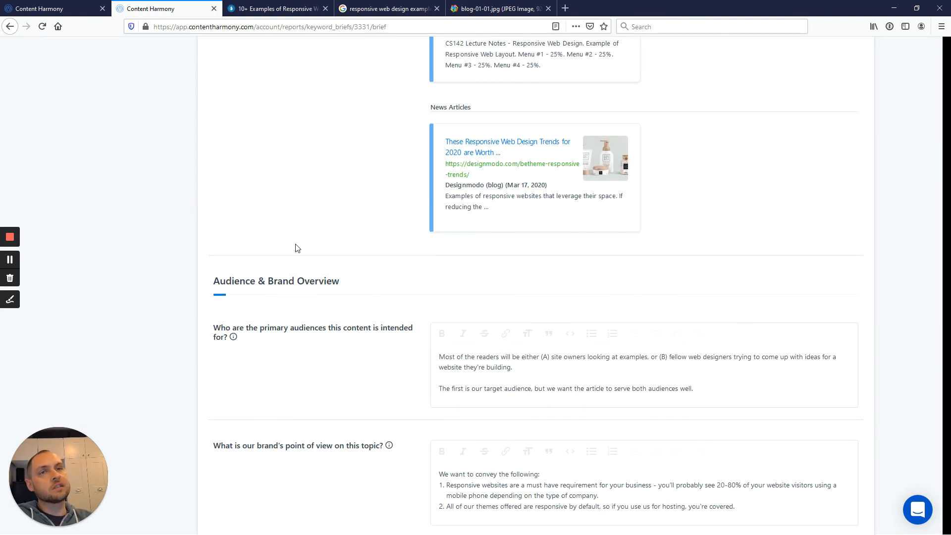
scroll(299, 226, "up", 10)
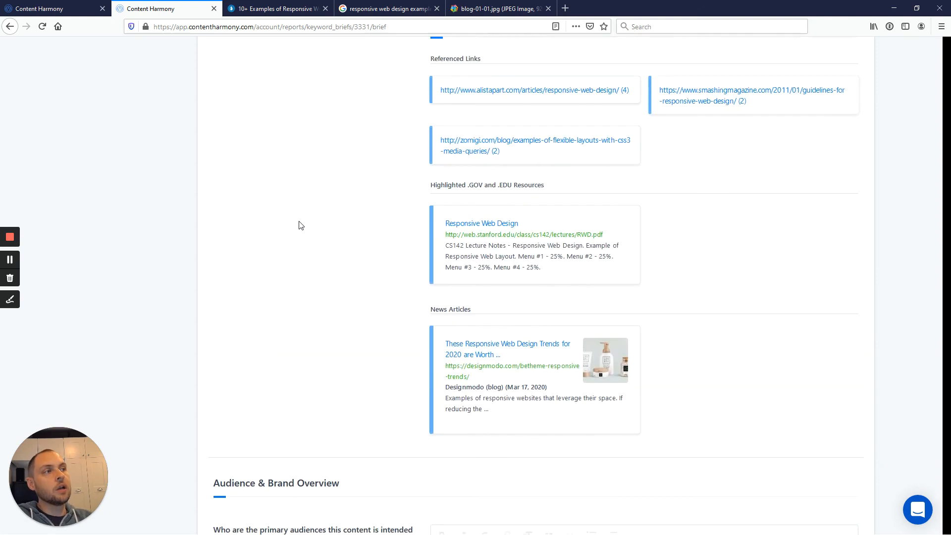
scroll(325, 237, "up", 15)
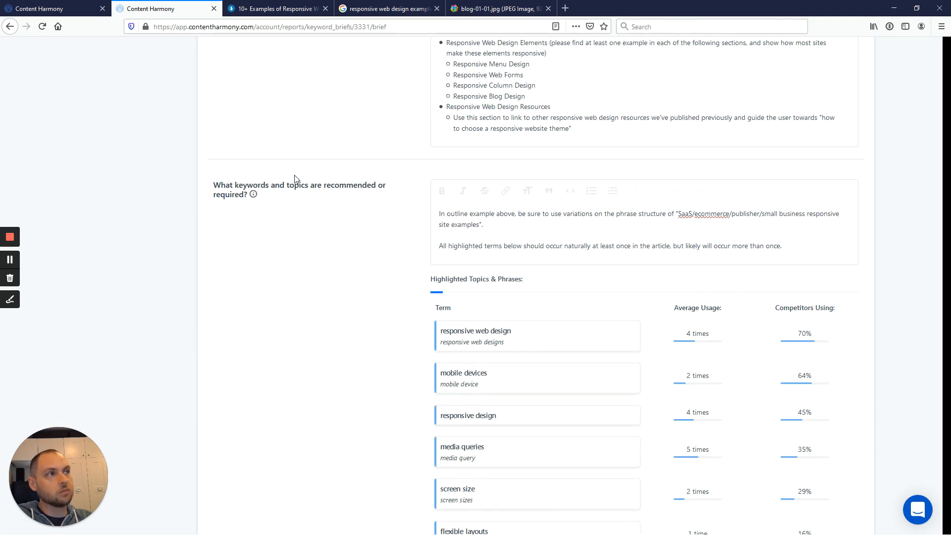
scroll(280, 163, "up", 5)
left_click_drag(221, 124, 323, 123)
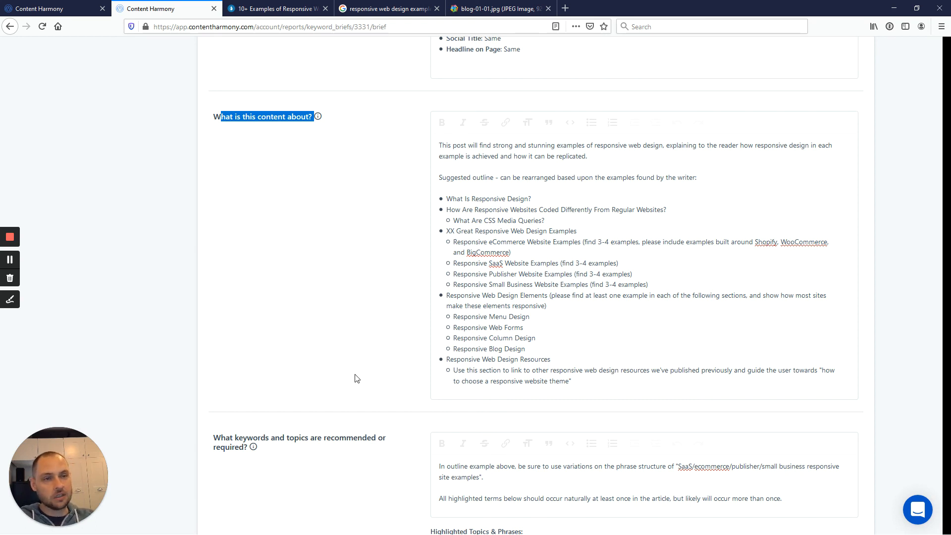
scroll(357, 378, "up", 10)
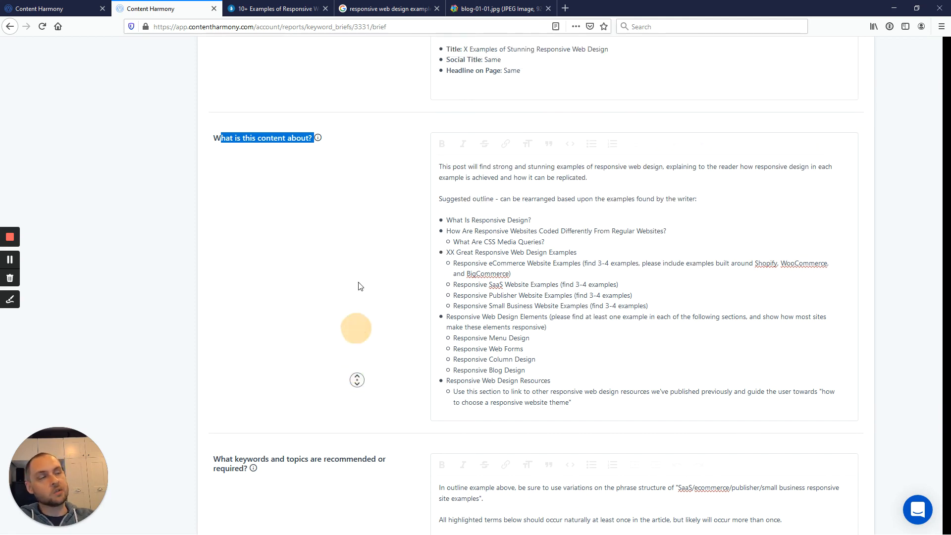
left_click(647, 336)
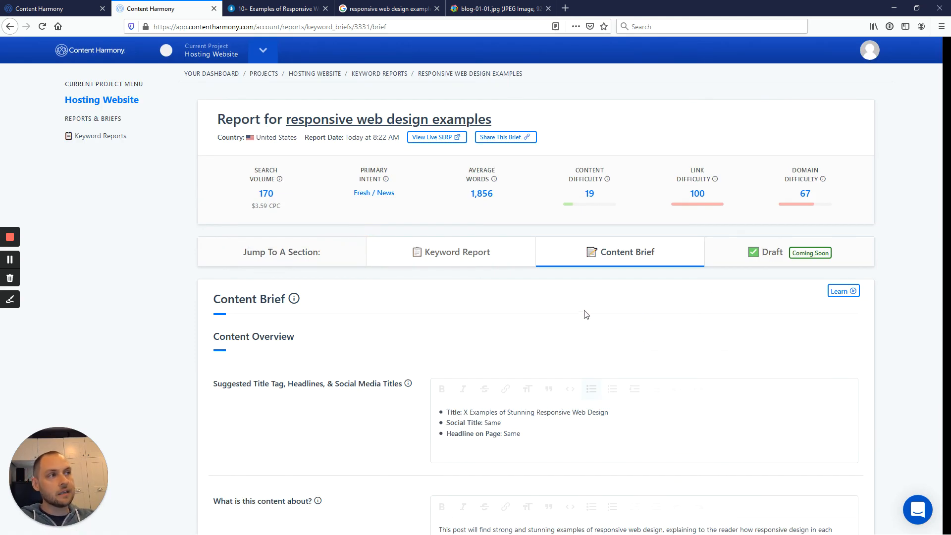
- Copy the share URL for the brief with full content brief notes and close the sharing dialog
left_click(521, 143)
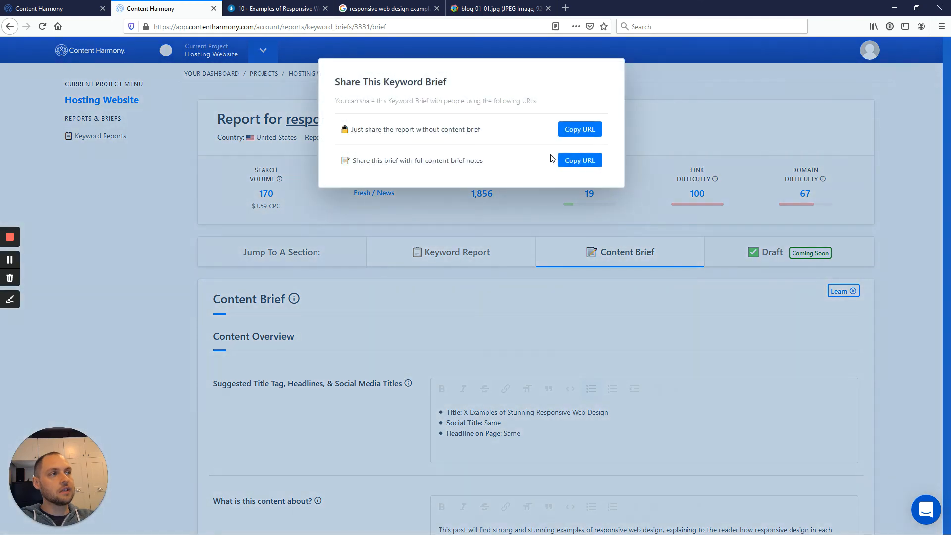
left_click(596, 161)
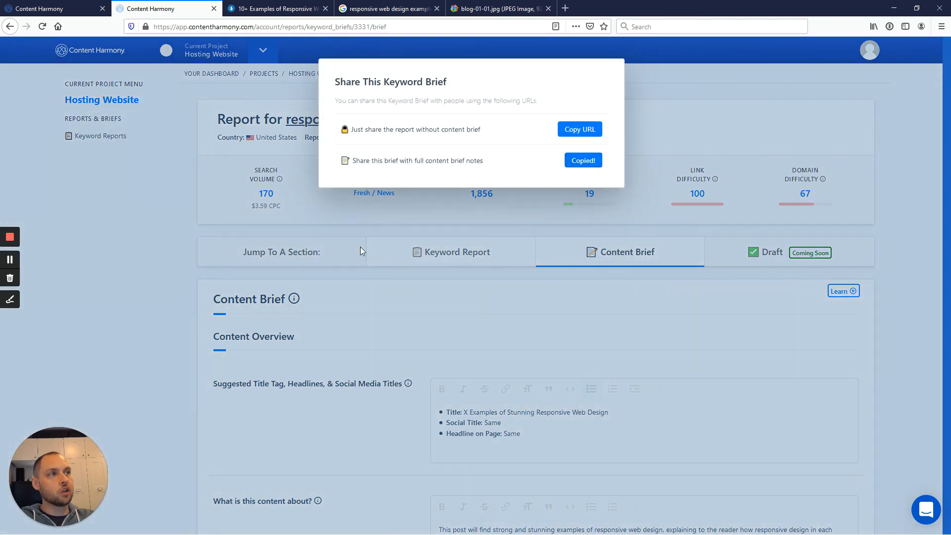
left_click(411, 303)
- Switch to the Google Chrome incognito window and load the copied share URL in place of the open report
key("alt+Tab")
key("alt+Tab")
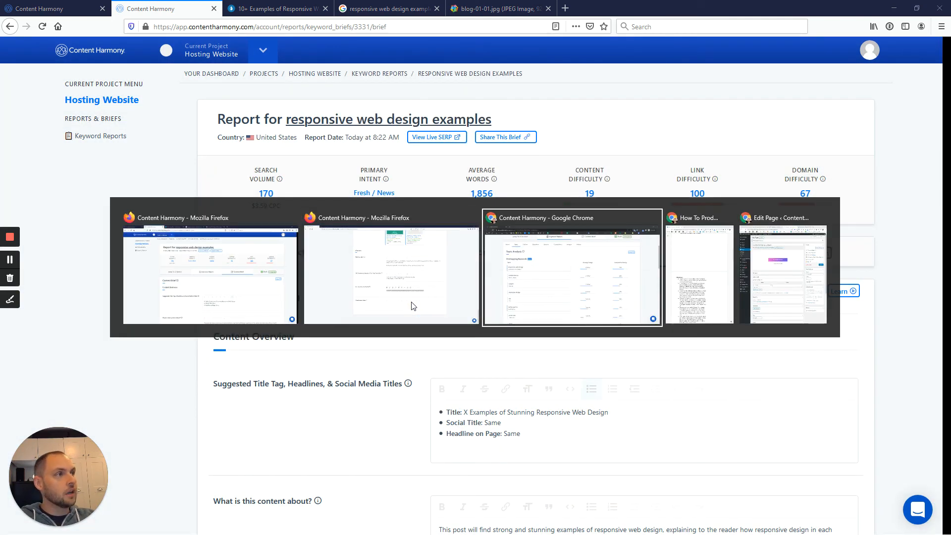
scroll(349, 238, "up", 4)
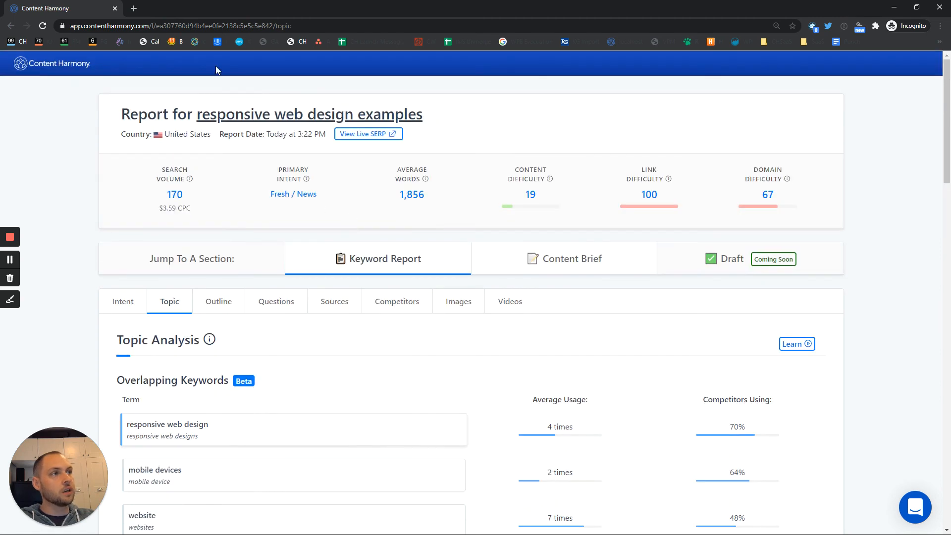
left_click(263, 28)
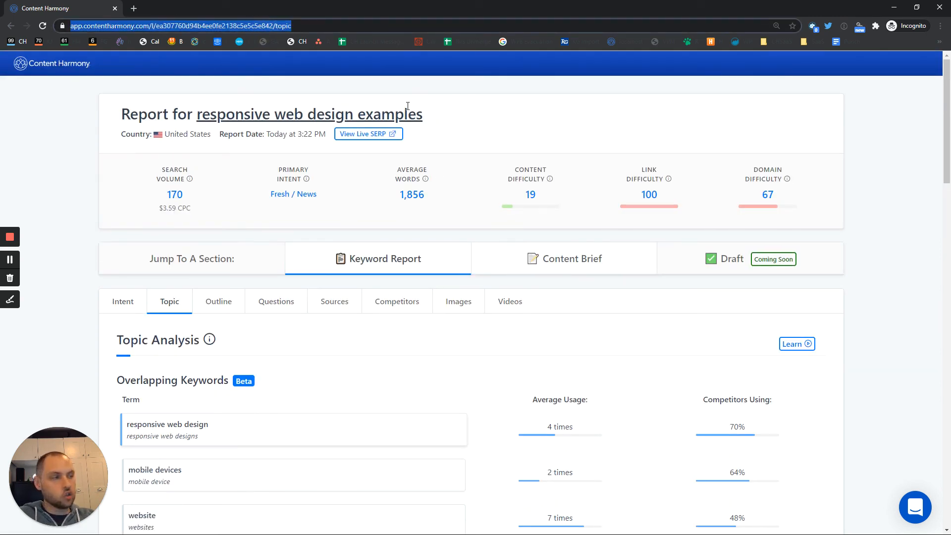
key("ctrl+v")
key("Return")
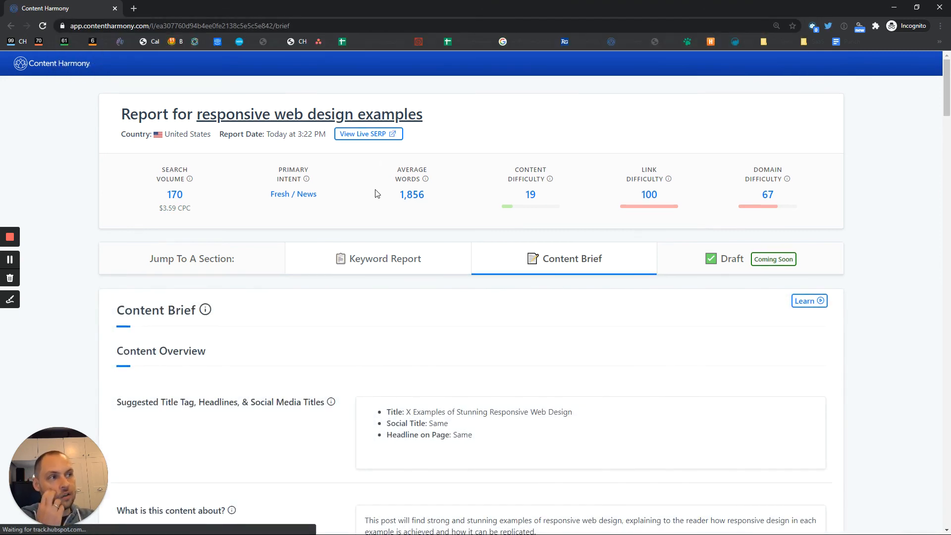
- Examine the shared brief as a recipient sees it, including the suggested titles and the content outline
mouse_move(390, 185)
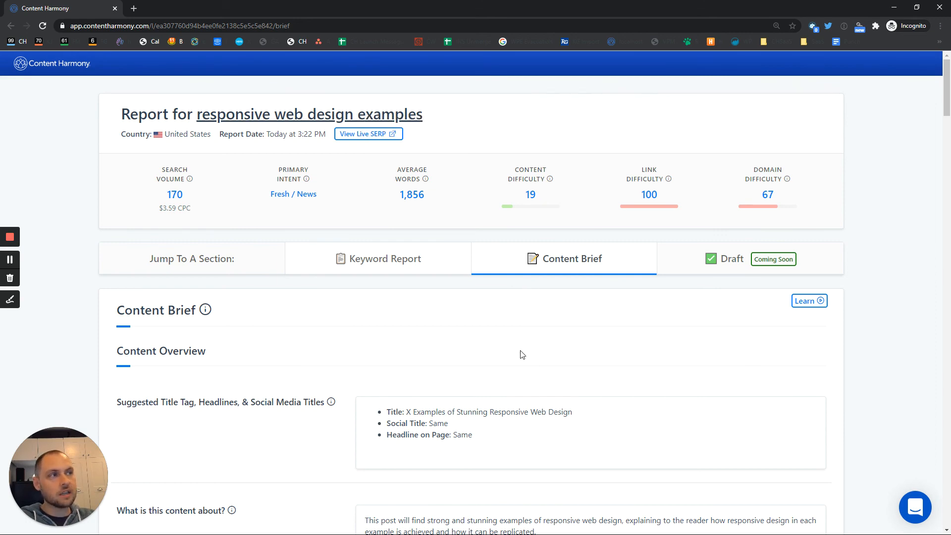
scroll(520, 354, "down", 10)
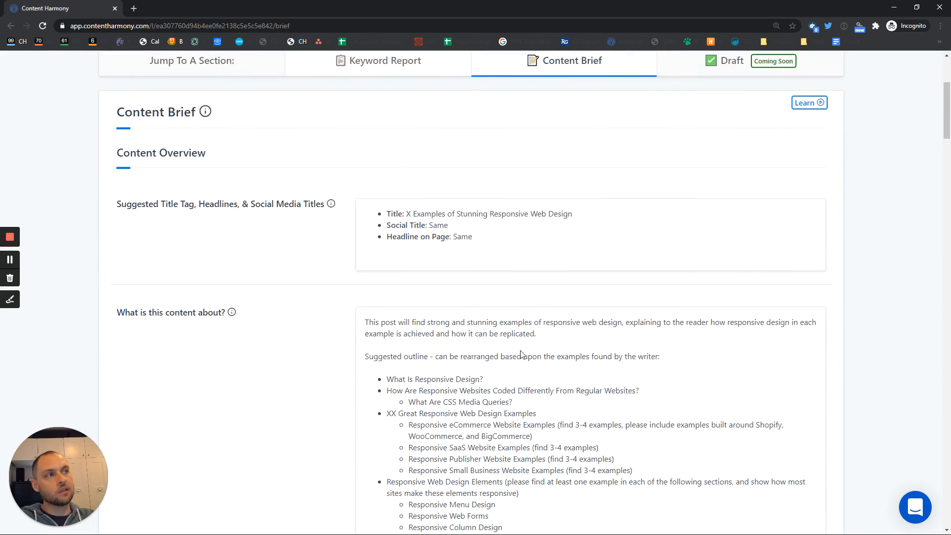
scroll(518, 387, "up", 3)
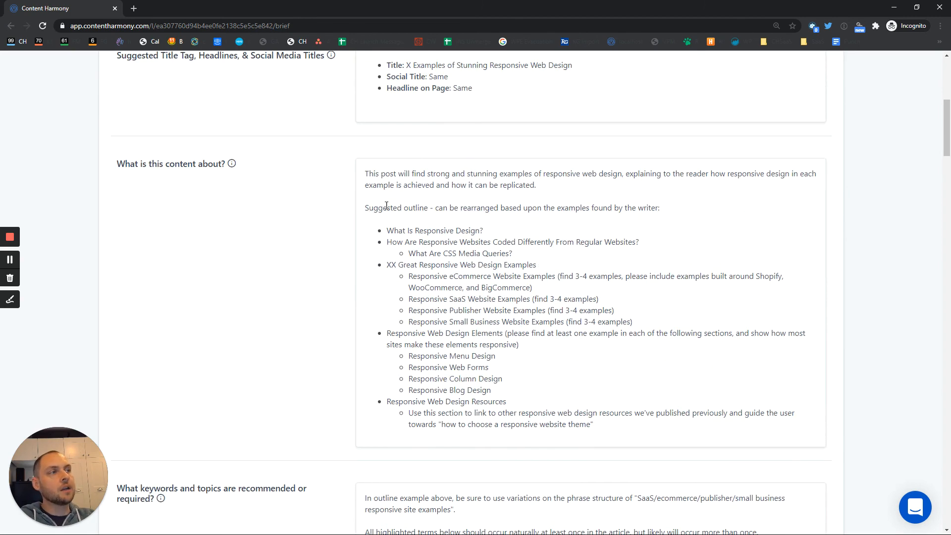
left_click_drag(384, 185, 540, 429)
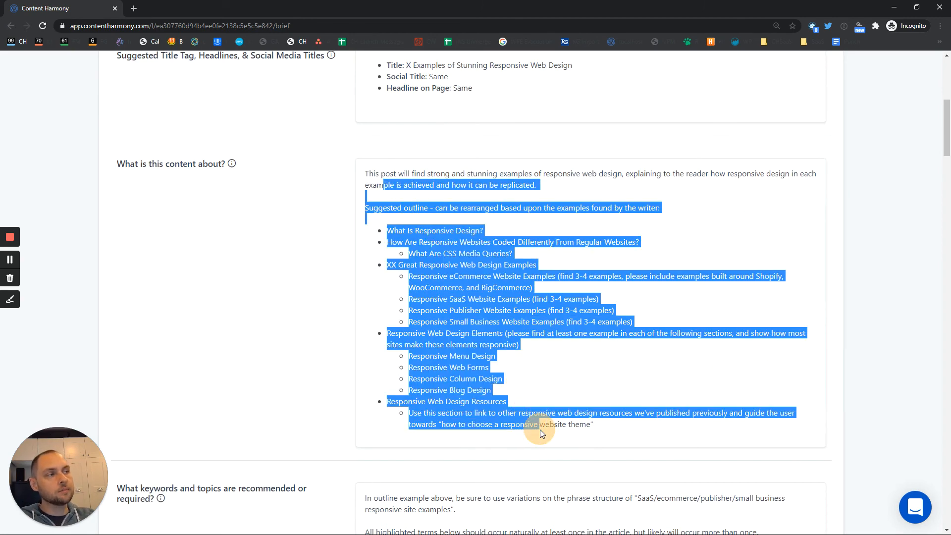
scroll(684, 436, "up", 4)
left_click(665, 340)
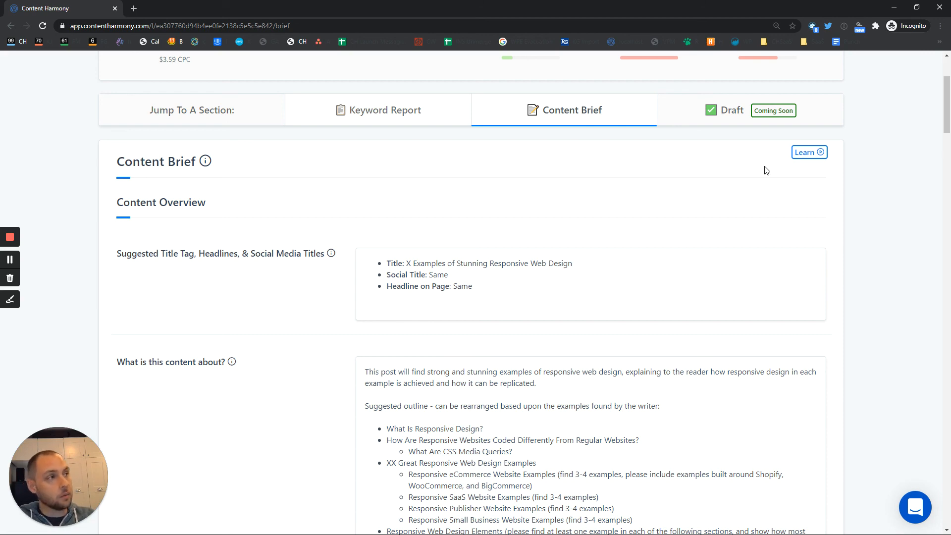
scroll(612, 261, "up", 3)
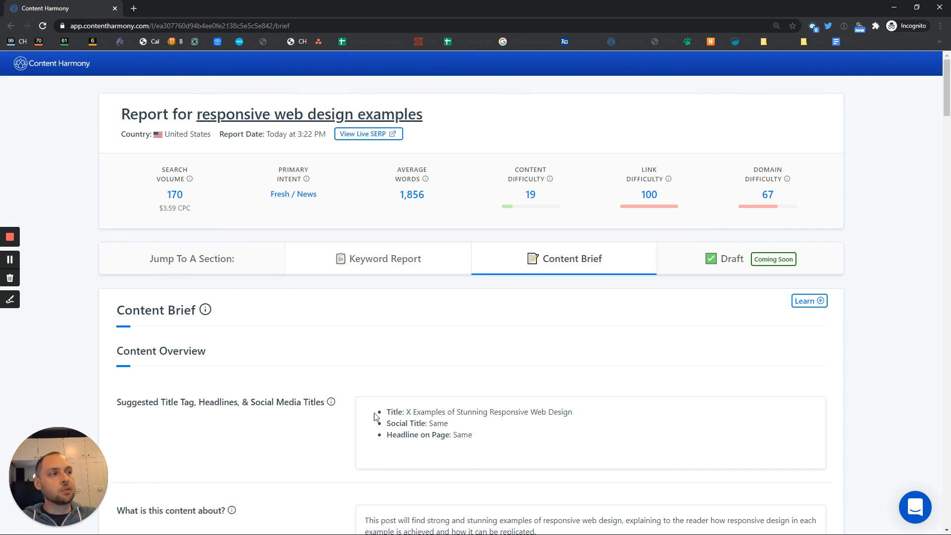
left_click_drag(375, 415, 492, 429)
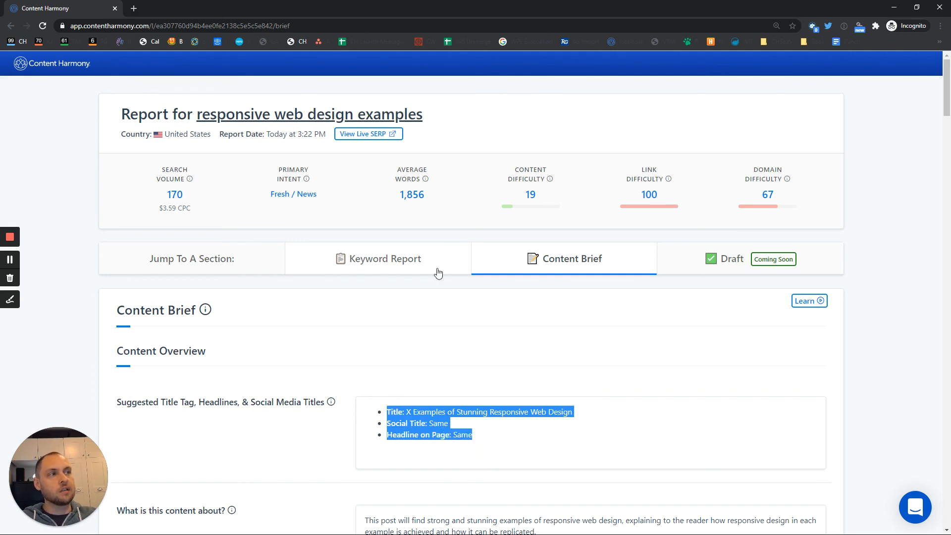
left_click(438, 431)
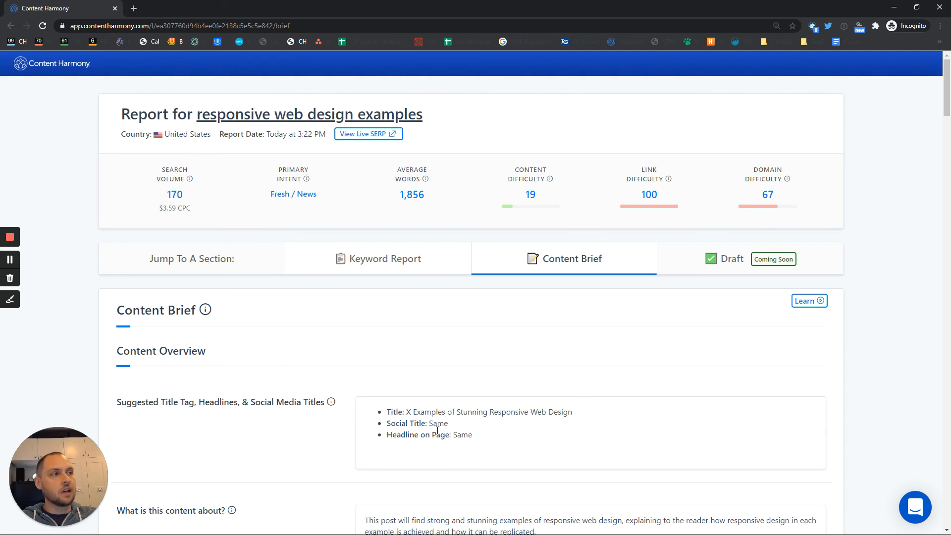
scroll(449, 336, "down", 2)
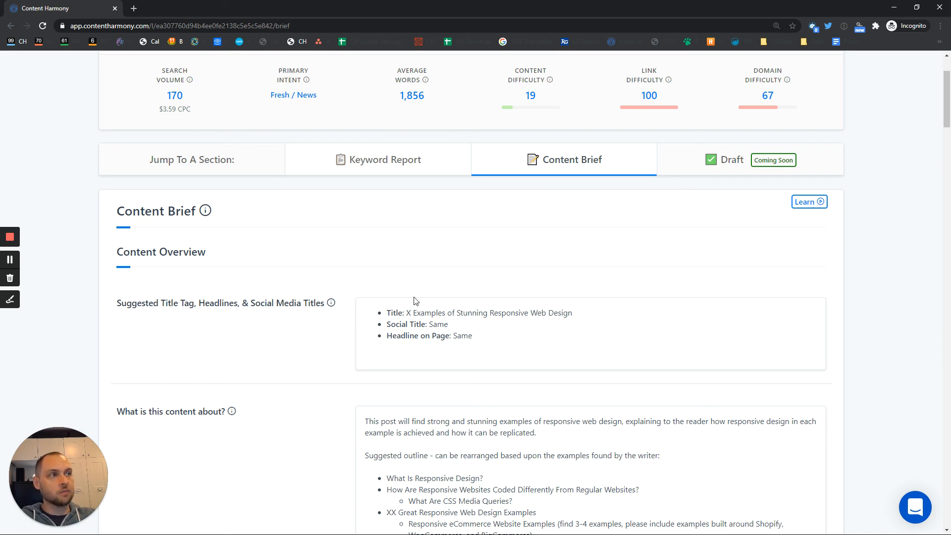
left_click_drag(383, 313, 497, 337)
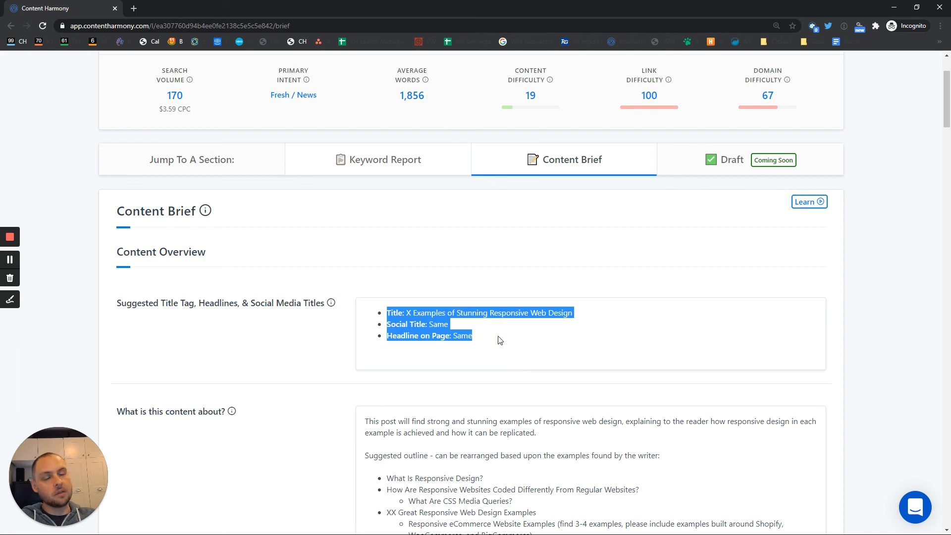